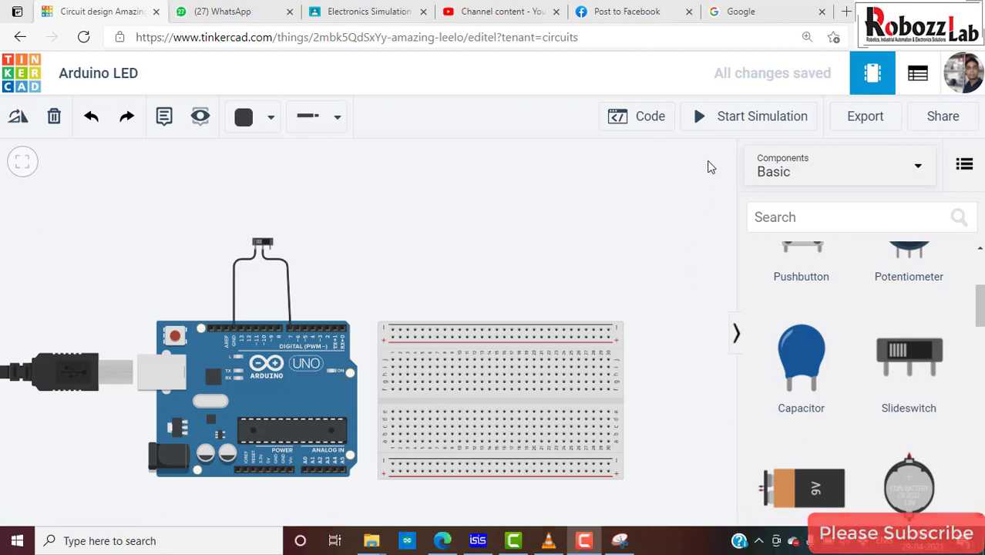
Start the simulation and show the code with its Serial Monitor output
click(722, 123)
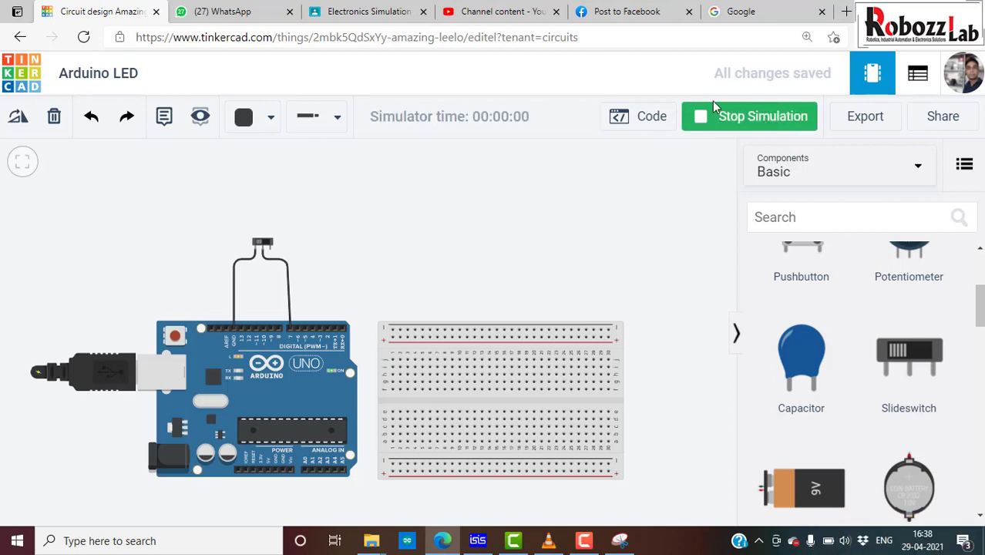
click(614, 127)
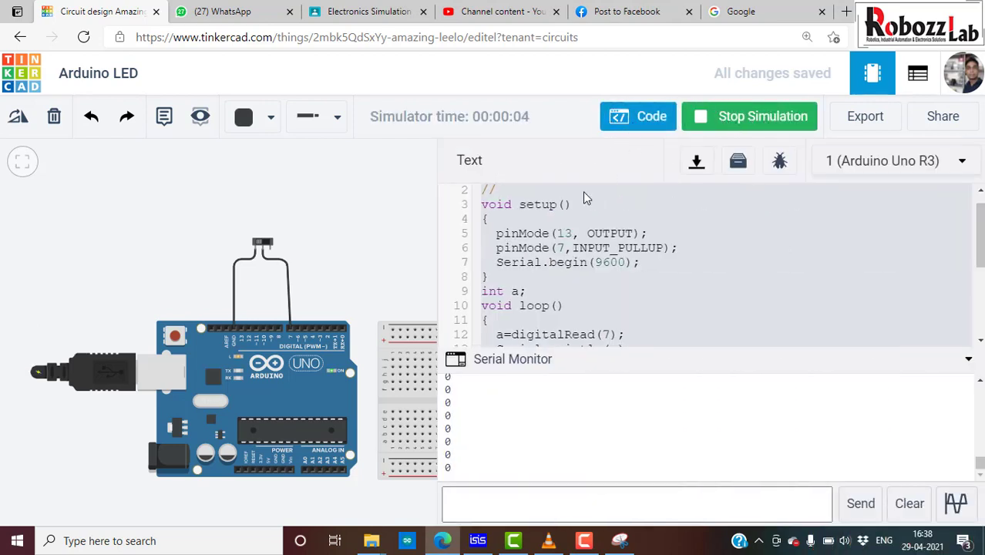
scroll(301, 369, up, 1)
scroll(291, 372, up, 1)
scroll(291, 372, up, 1)
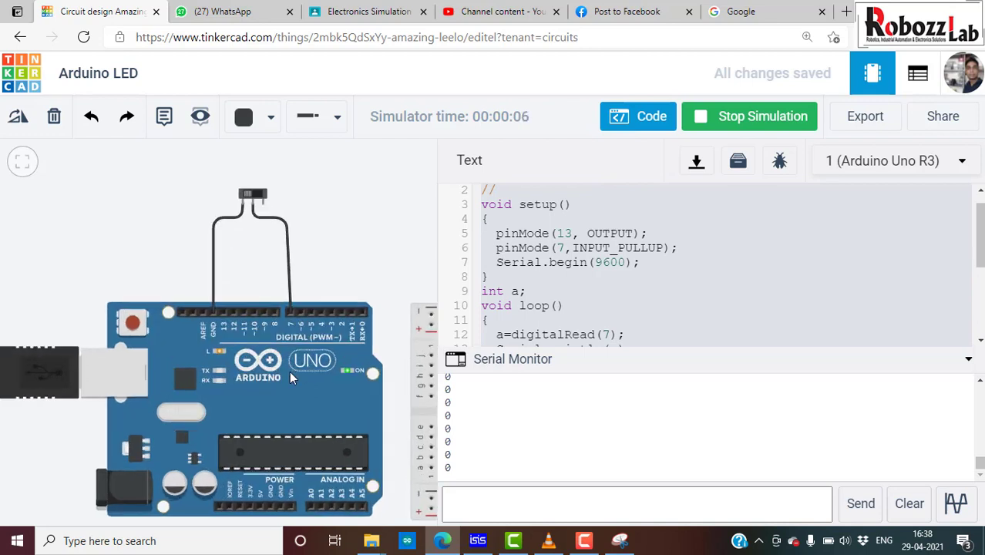
scroll(291, 372, up, 1)
scroll(289, 371, up, 1)
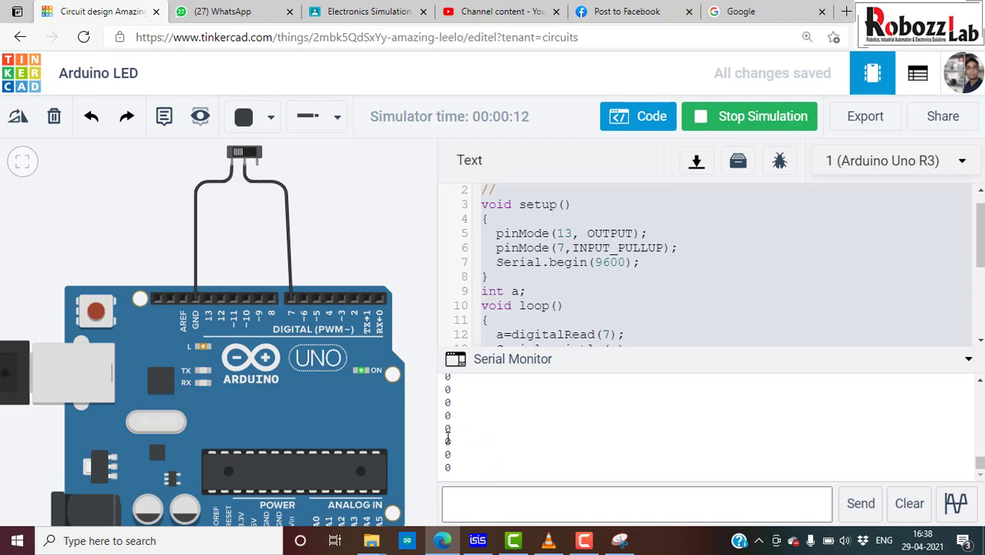
Flip the slide switch on and back off while watching the serial readings
click(254, 156)
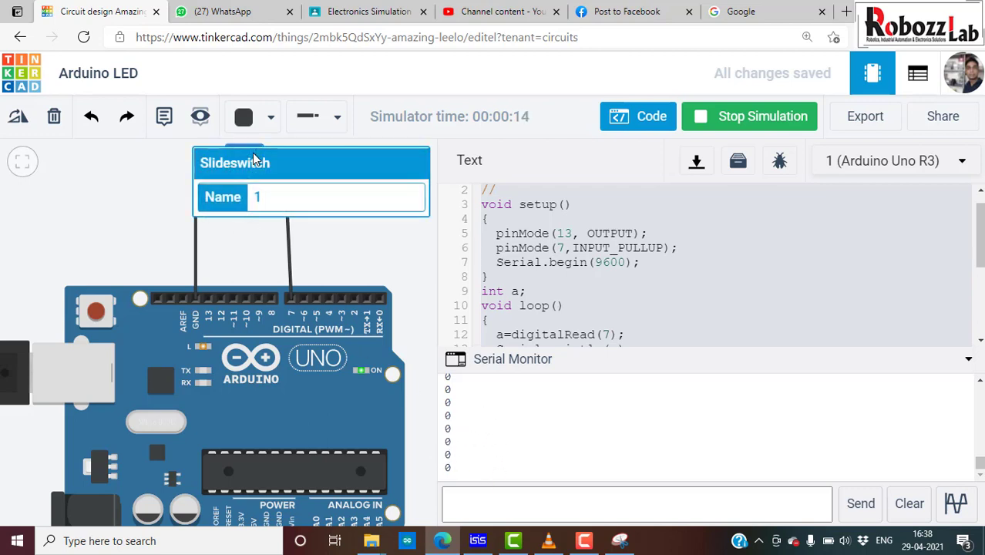
click(120, 179)
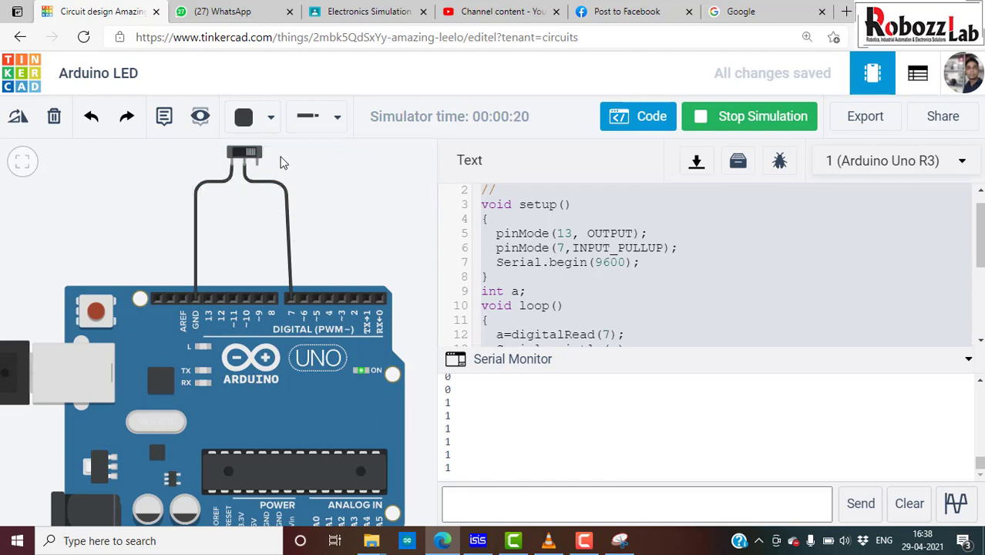
click(248, 152)
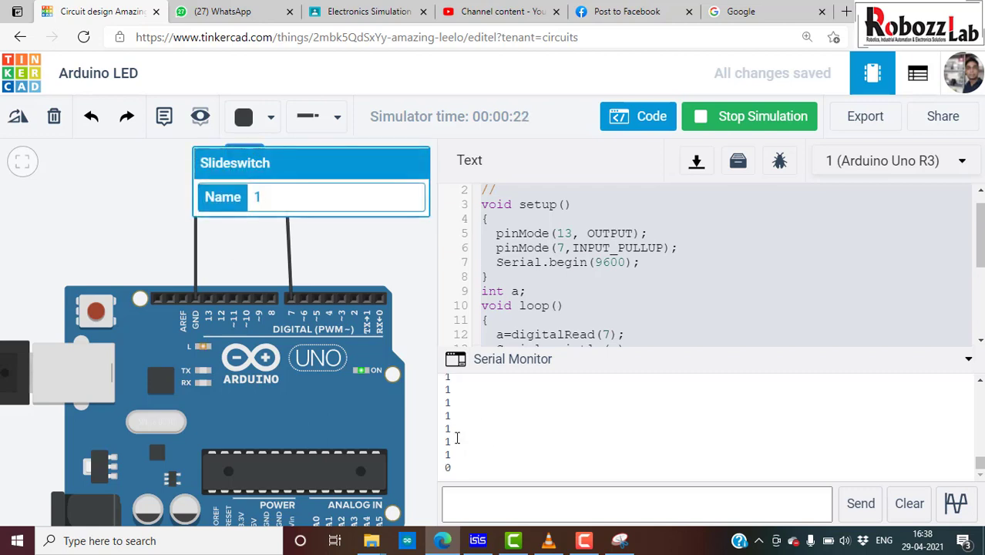
scroll(588, 245, up, 1)
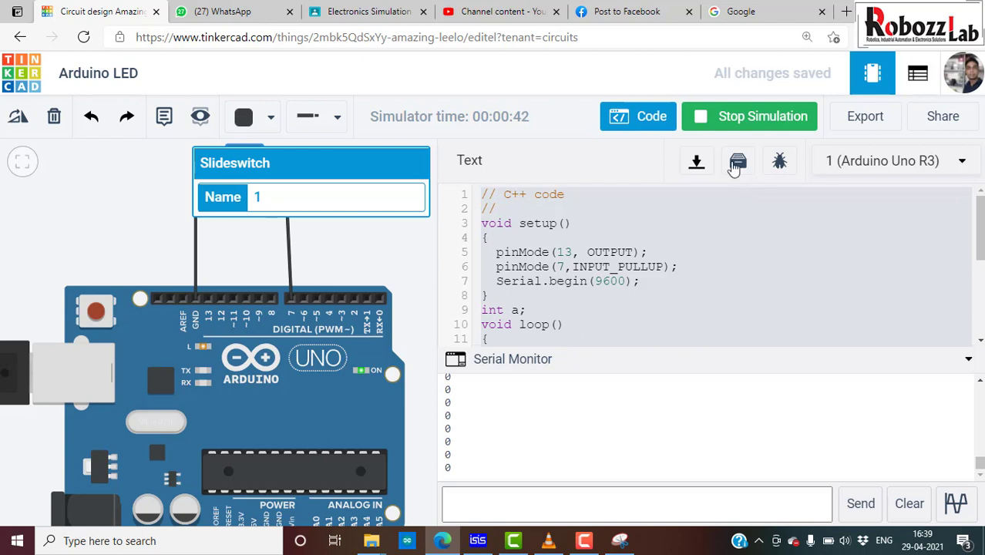
Stop the simulation, go back to the Tinkercad dashboard and start a new circuit
click(725, 129)
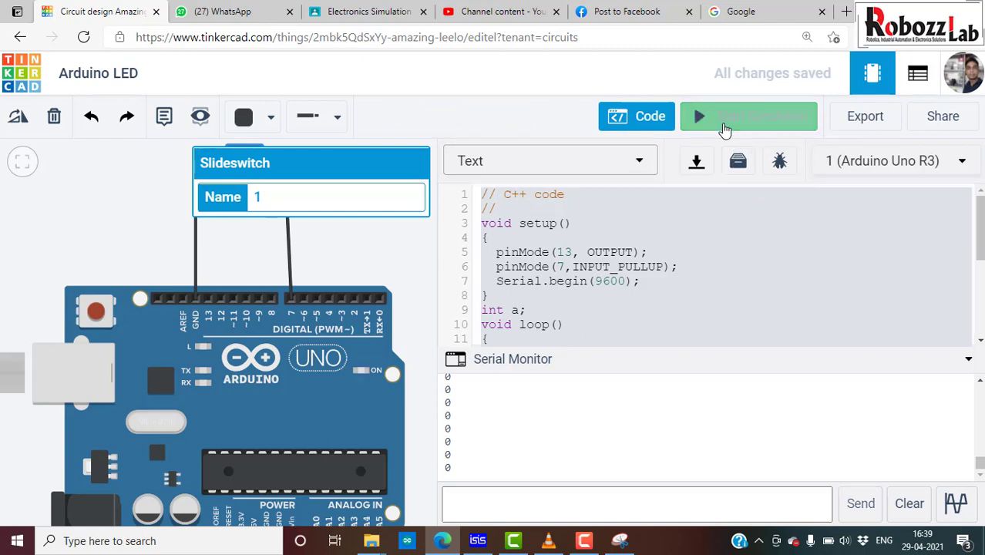
click(23, 69)
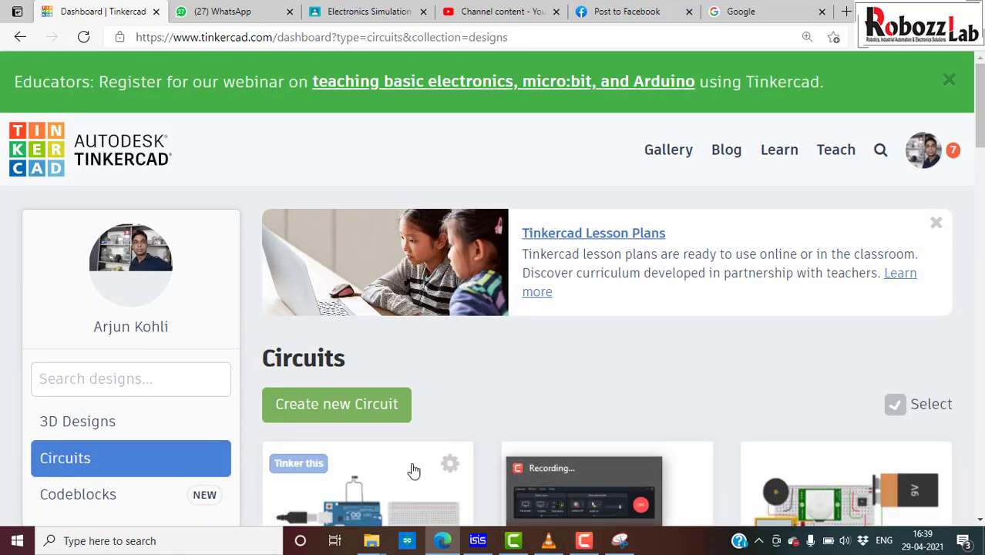
scroll(424, 379, down, 1)
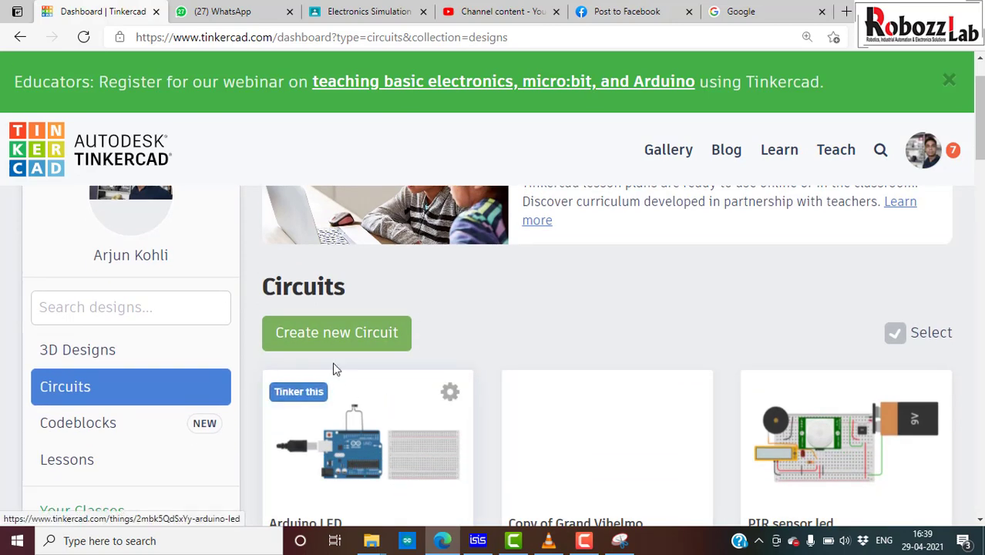
click(322, 333)
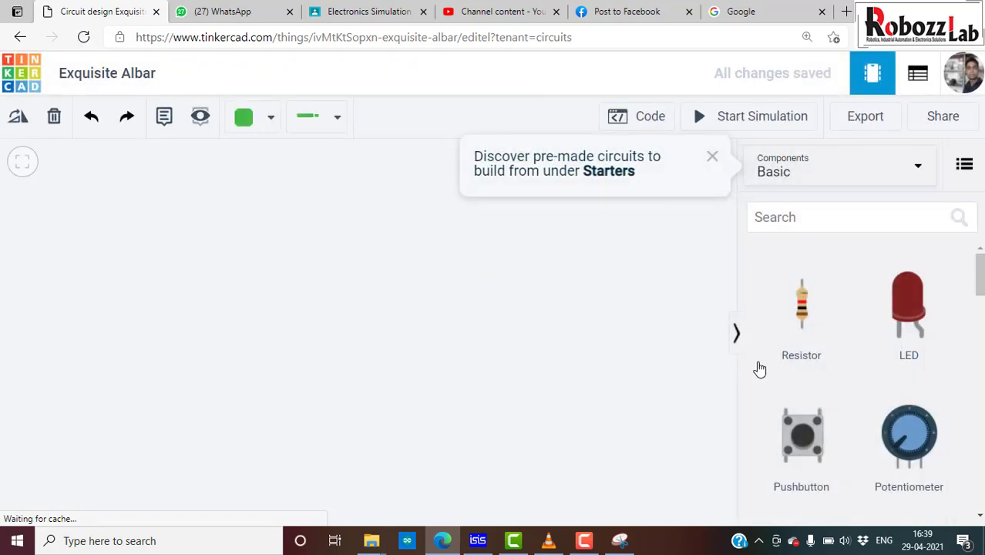
Place a small breadboard and plug a slide switch into its upper rows
scroll(864, 334, down, 2)
scroll(864, 334, down, 2)
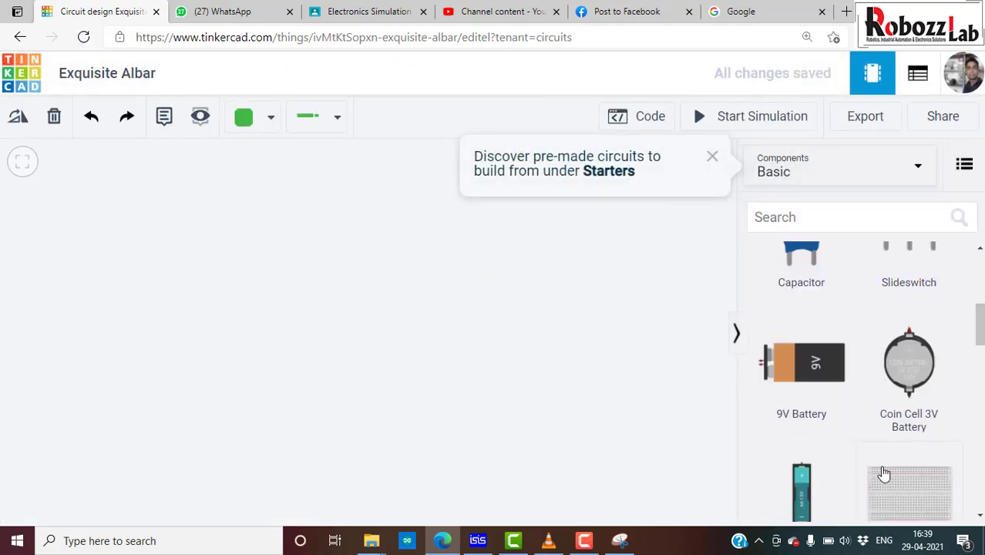
mouse_move(884, 474)
mouse_down()
mouse_move(409, 397)
mouse_move(425, 395)
mouse_up()
scroll(818, 374, up, 1)
scroll(820, 377, up, 2)
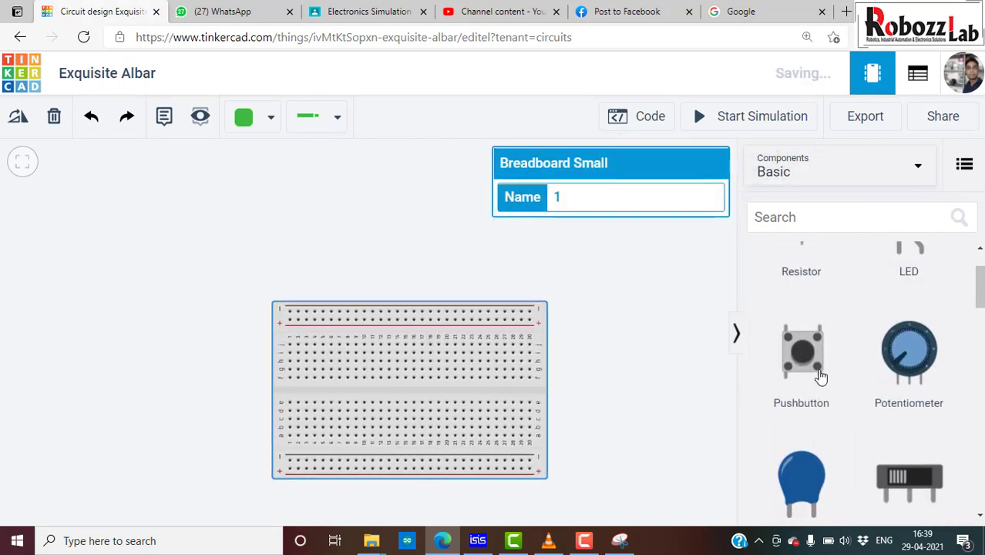
drag(930, 481, 373, 365)
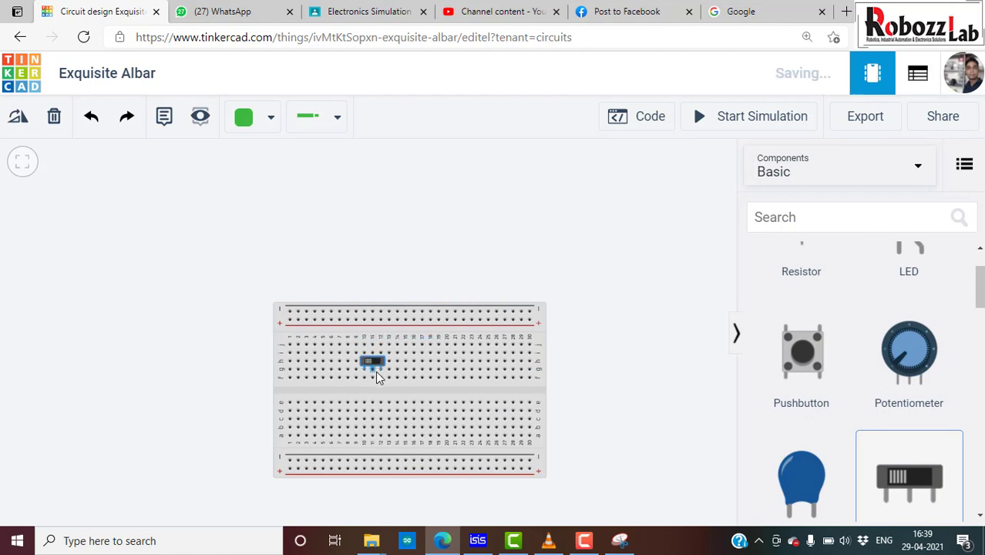
drag(376, 371, 375, 371)
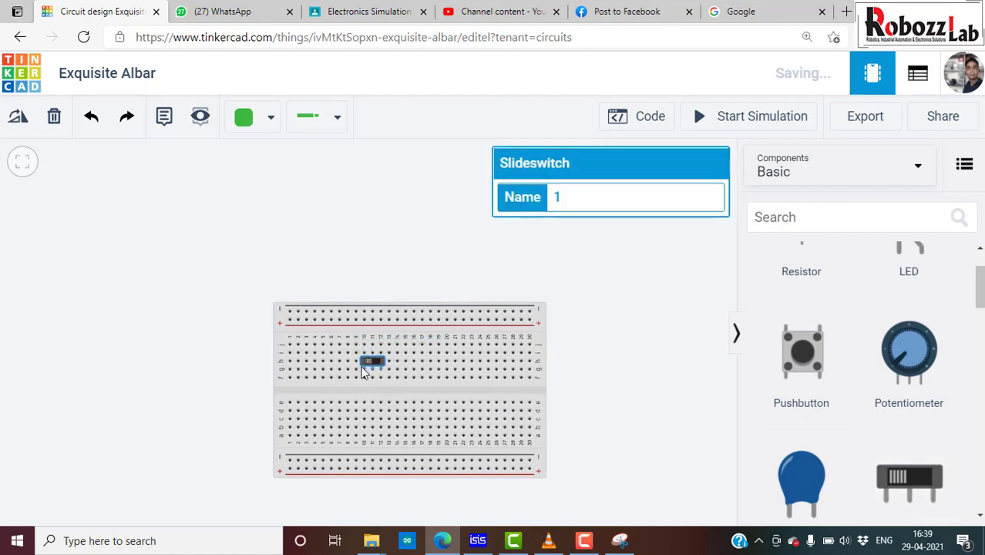
Plug a red LED into the breadboard and a 1 kΩ resistor below it
scroll(844, 393, up, 1)
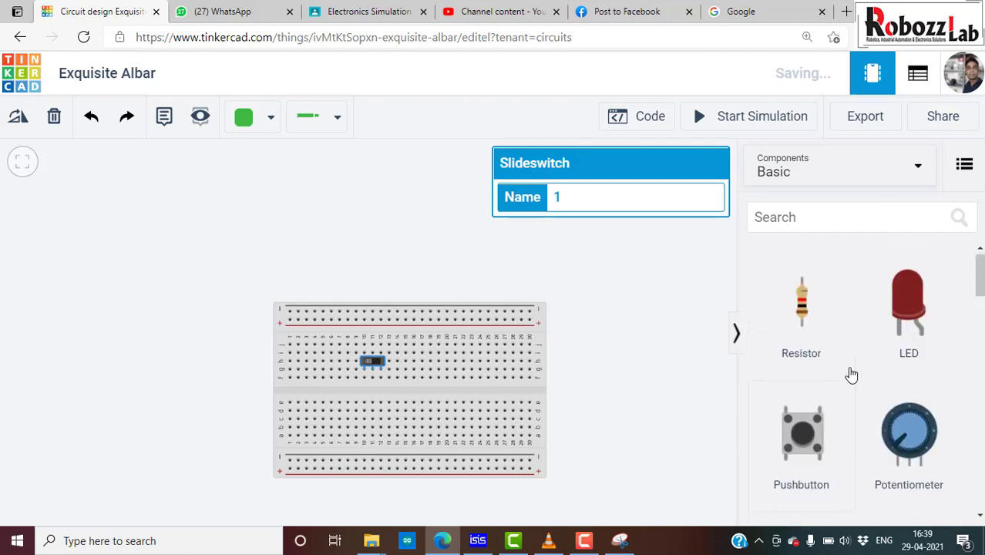
drag(897, 329, 422, 373)
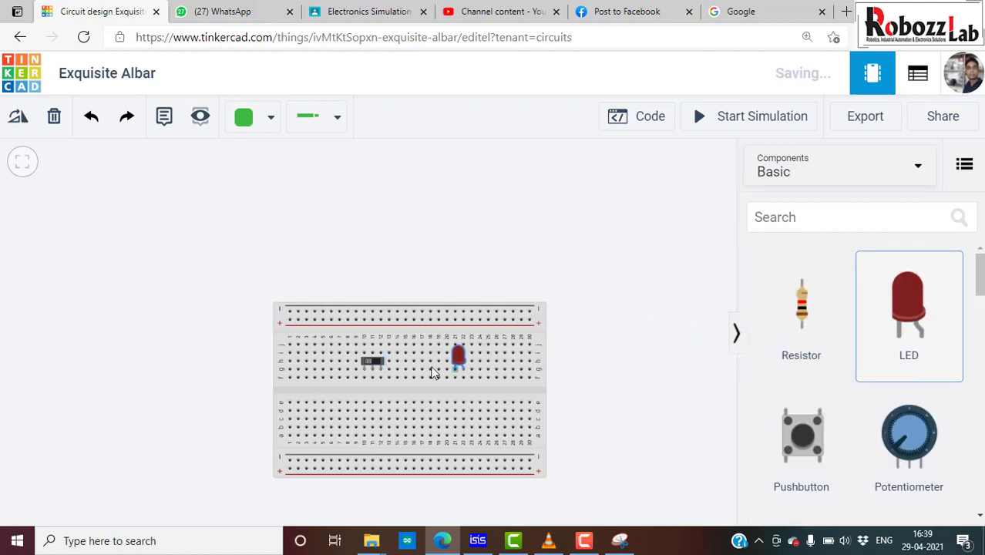
scroll(404, 373, up, 1)
scroll(411, 371, up, 1)
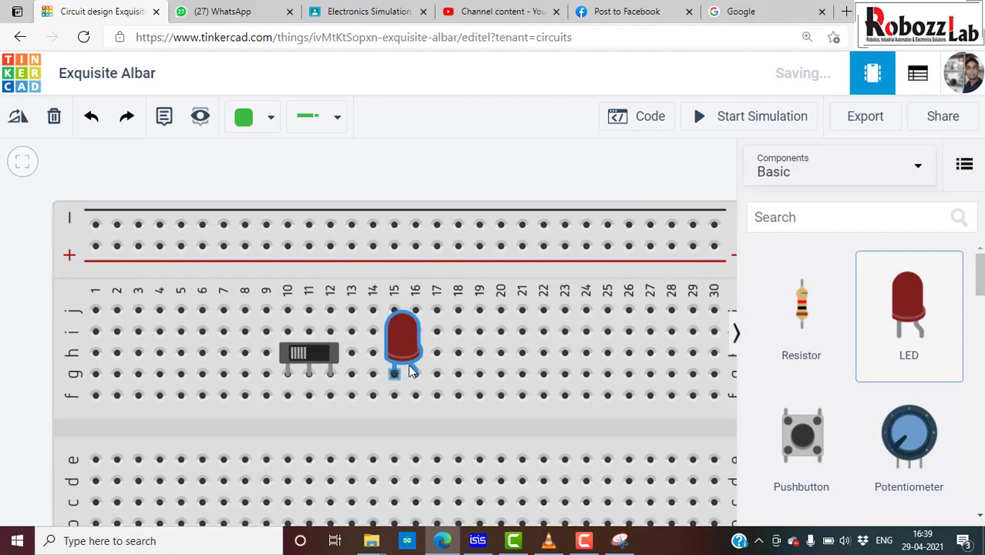
drag(802, 312, 415, 437)
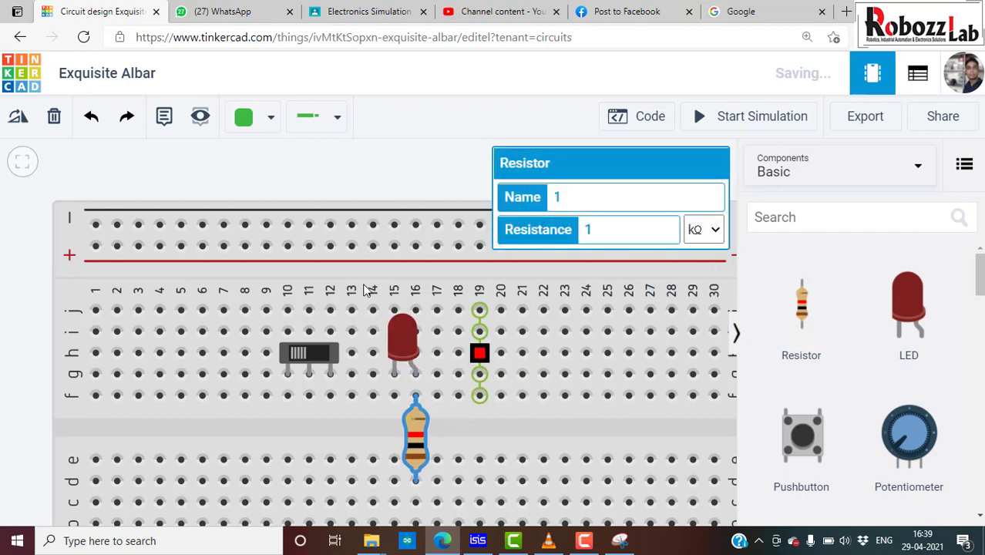
scroll(420, 359, down, 1)
click(700, 391)
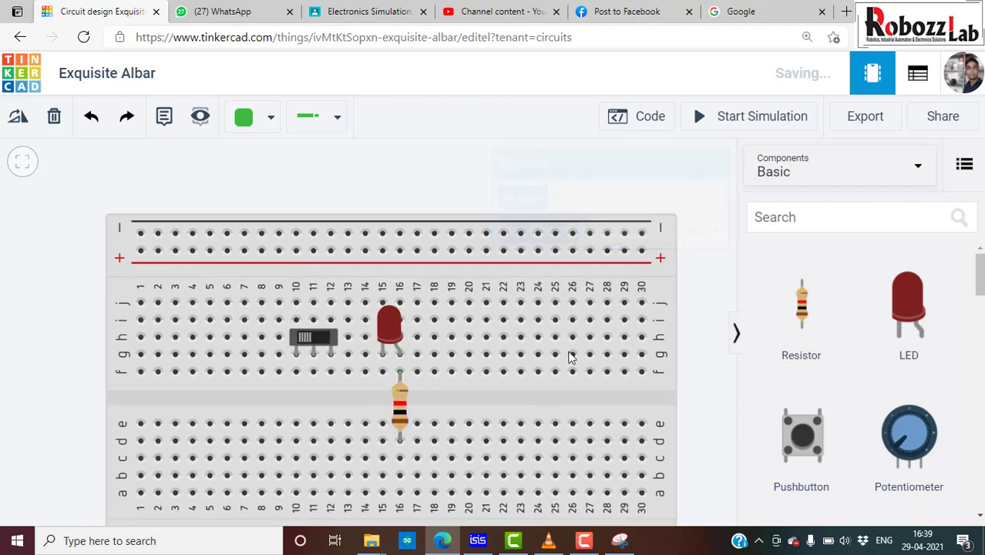
scroll(567, 356, down, 1)
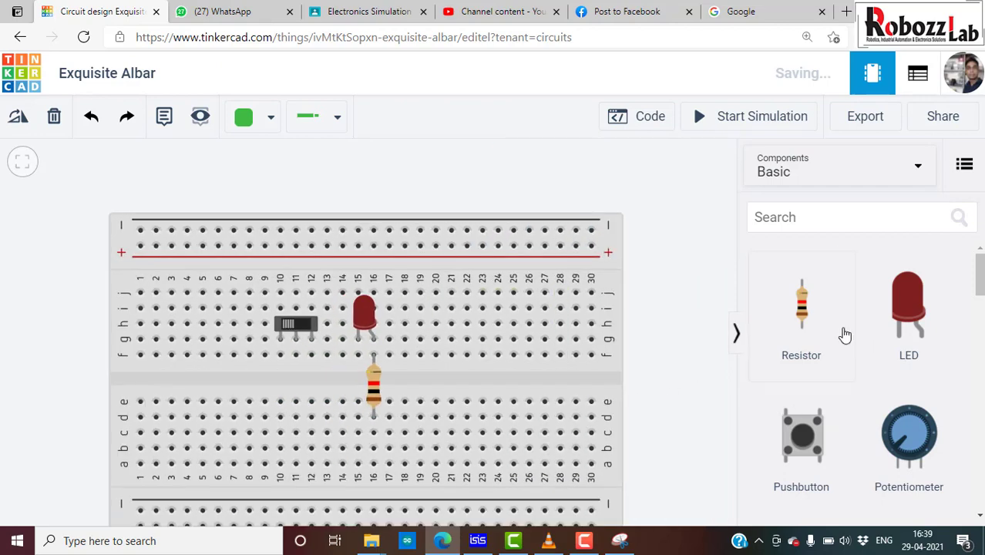
scroll(842, 354, down, 3)
Add a battery pack and place a pushbutton across the breadboard's centre gap
scroll(847, 404, down, 1)
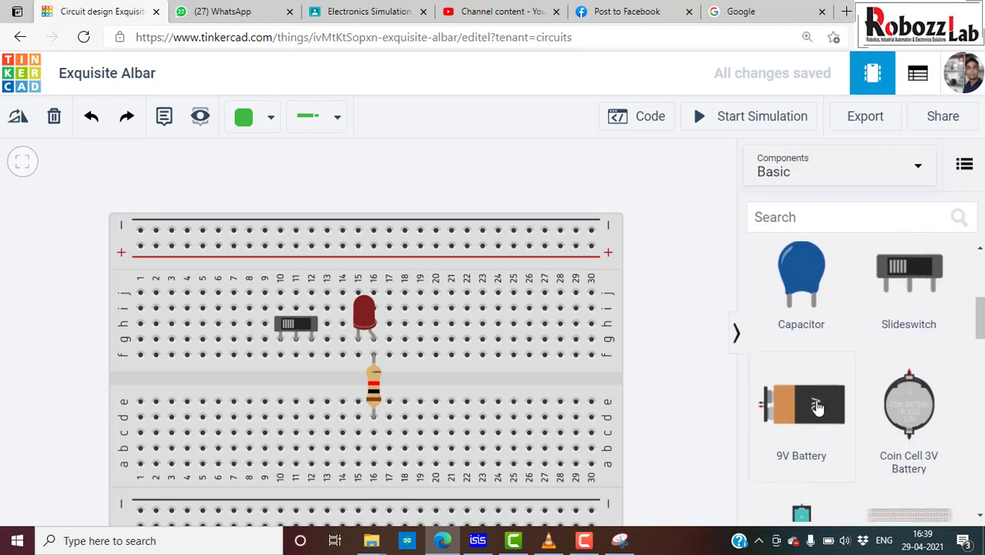
drag(814, 403, 598, 241)
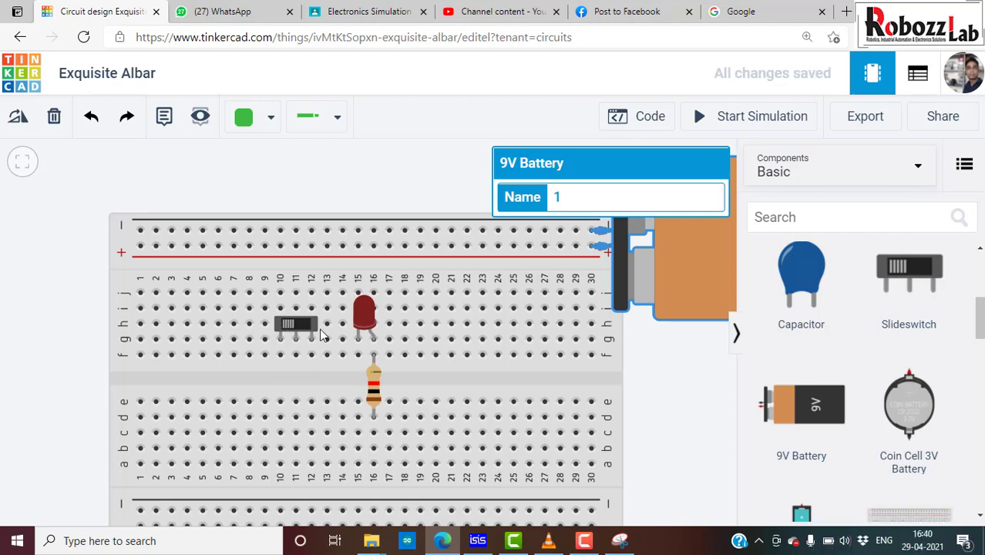
scroll(886, 395, down, 2)
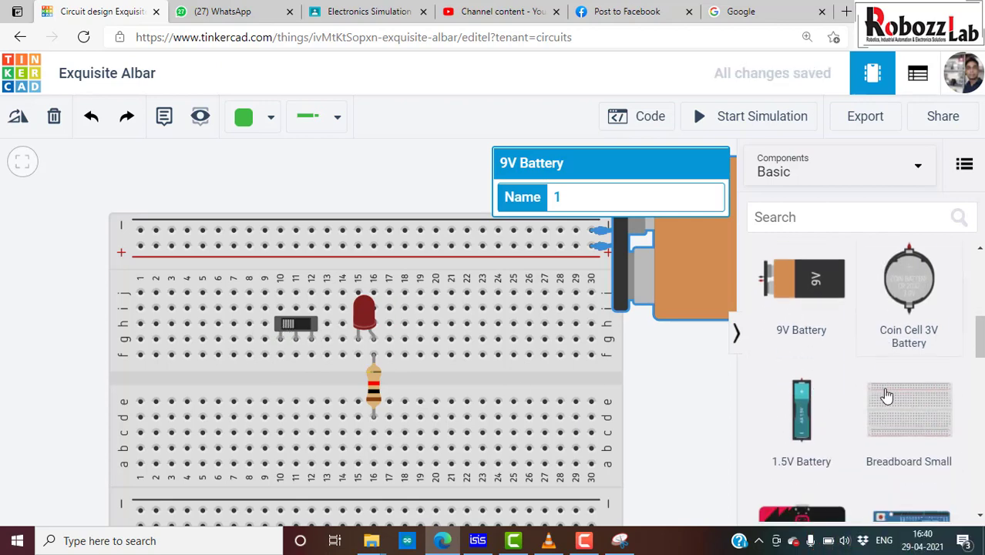
scroll(883, 397, down, 1)
scroll(879, 395, up, 3)
scroll(847, 416, up, 2)
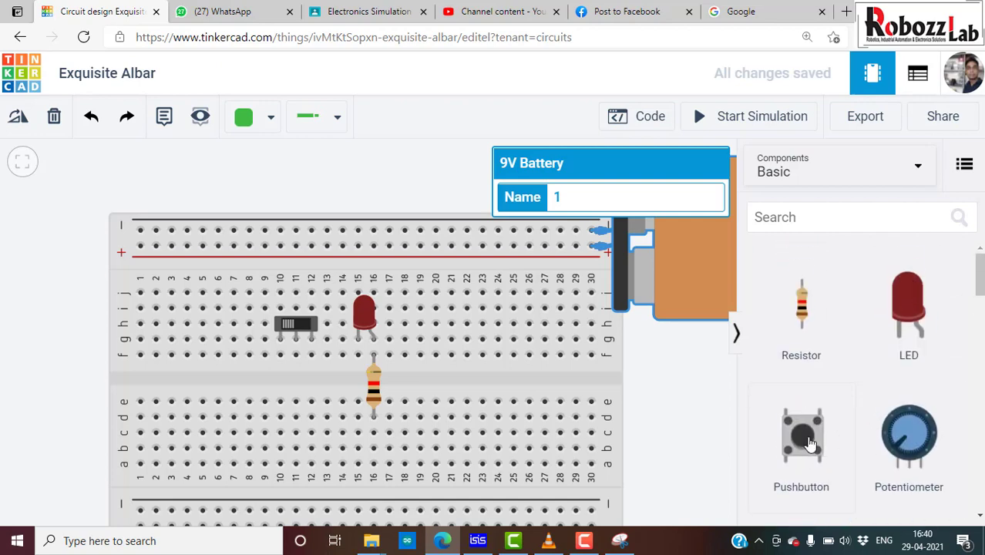
drag(809, 445, 484, 378)
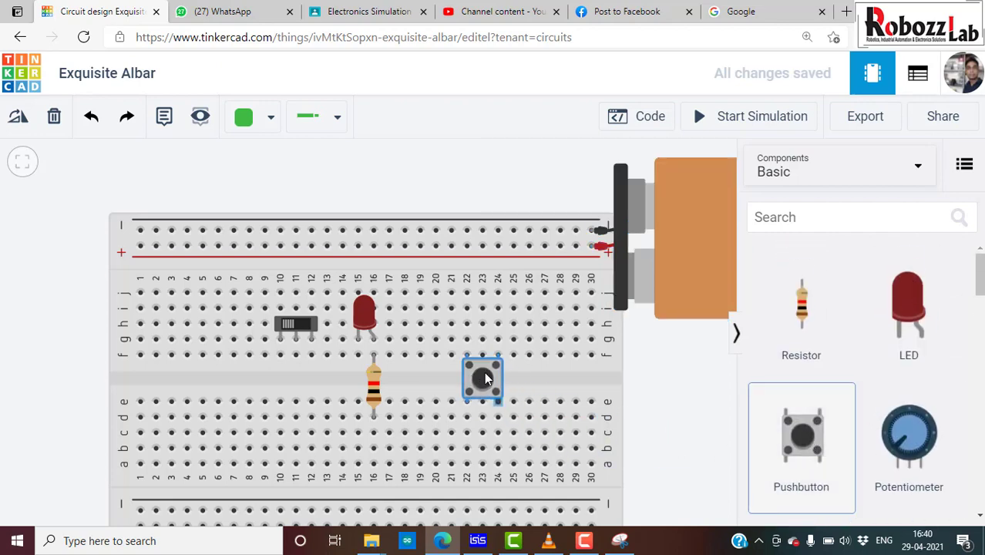
Run the simulation, toggle the slide switch back and forth and press the pushbutton
click(748, 121)
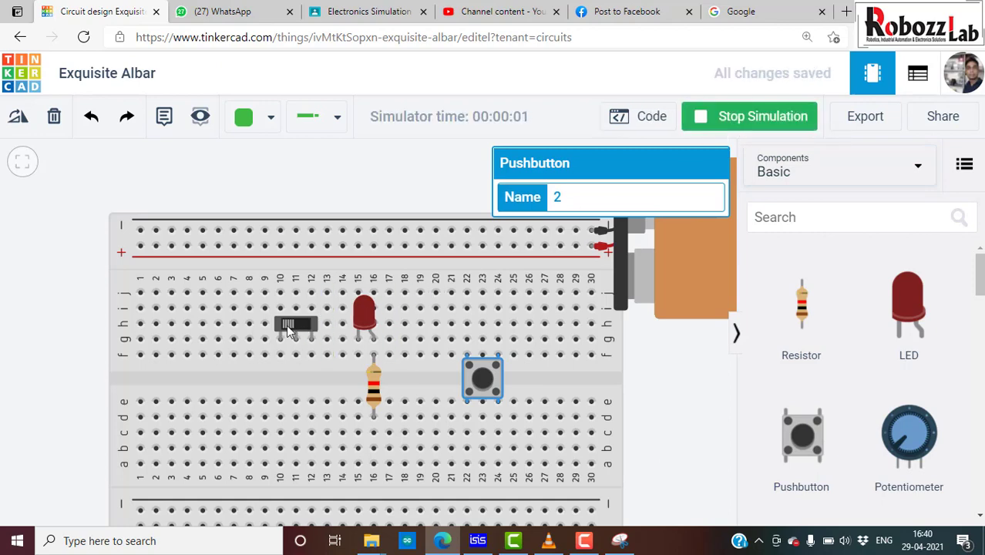
click(286, 325)
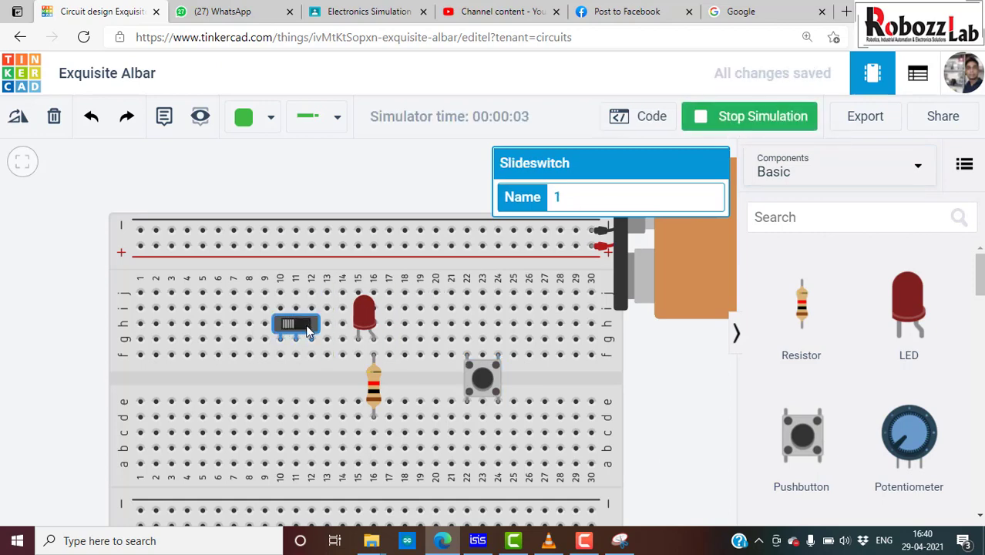
click(299, 325)
click(306, 328)
click(299, 329)
drag(479, 380, 383, 340)
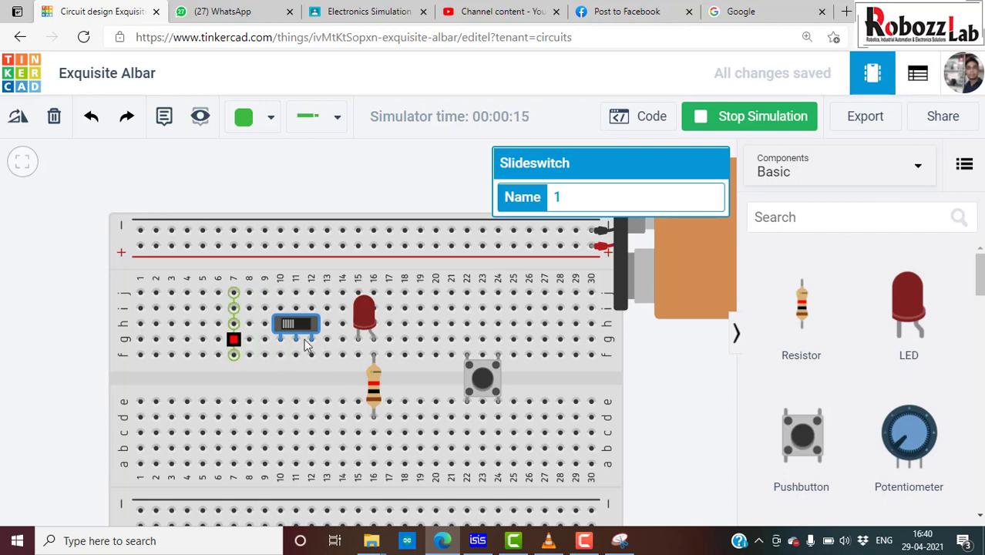
click(691, 376)
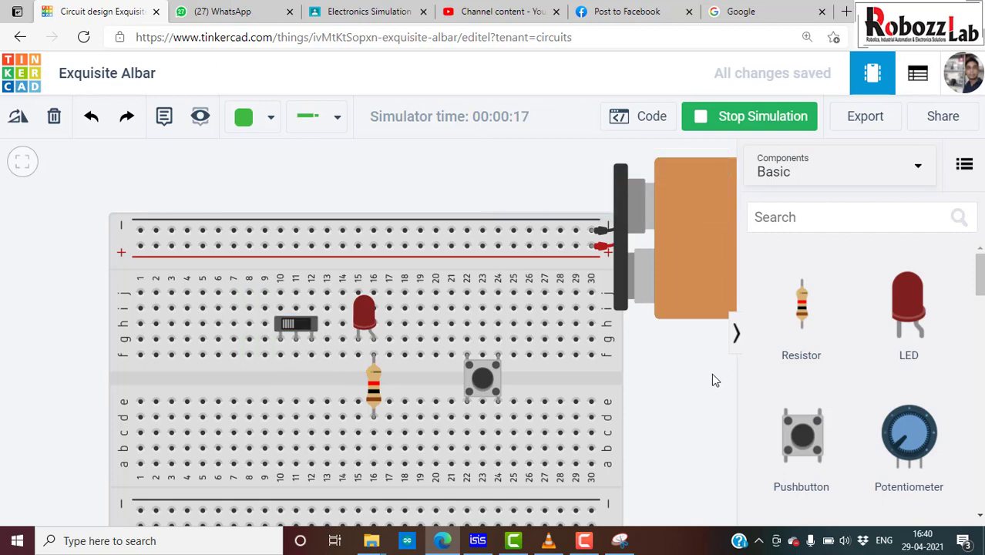
Search '780' and place the 5V LM7805 regulator on the breadboard's right end
click(804, 219)
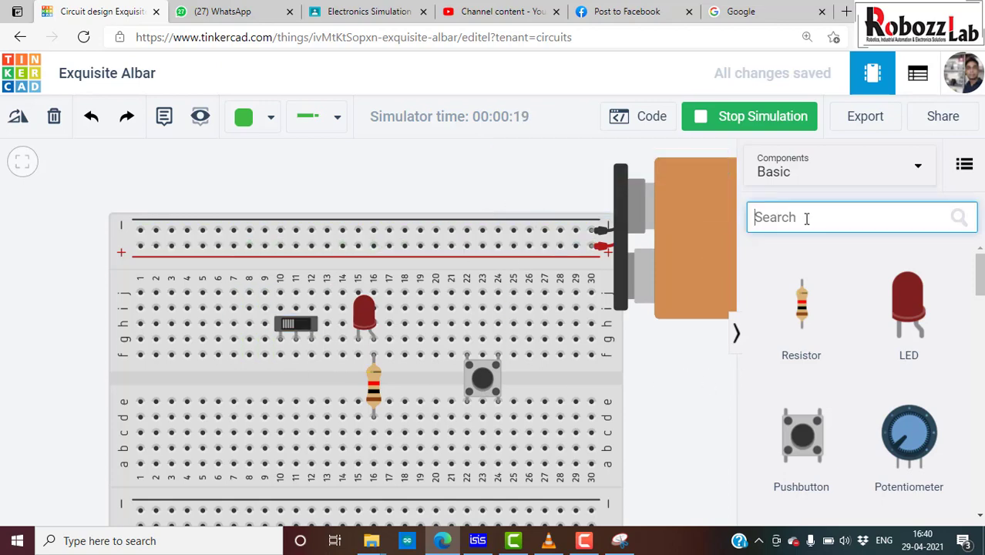
scroll(801, 251, down, 3)
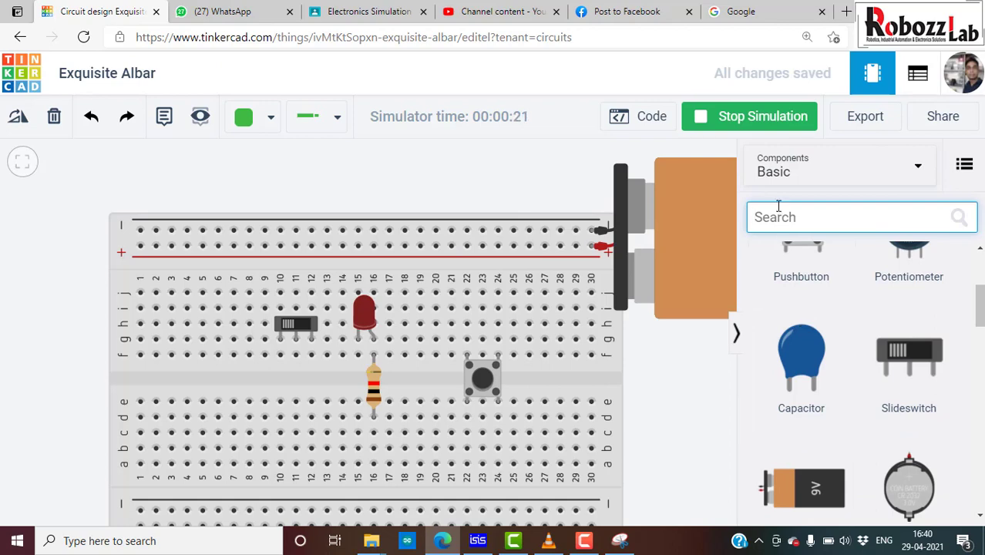
text(780)
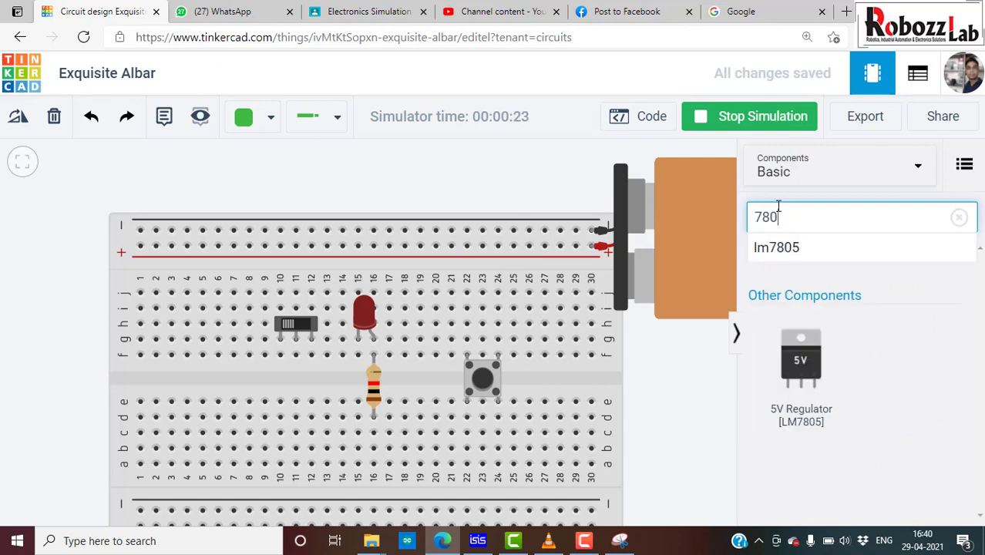
click(778, 247)
mouse_move(806, 358)
mouse_down()
mouse_move(578, 325)
mouse_move(562, 337)
mouse_up()
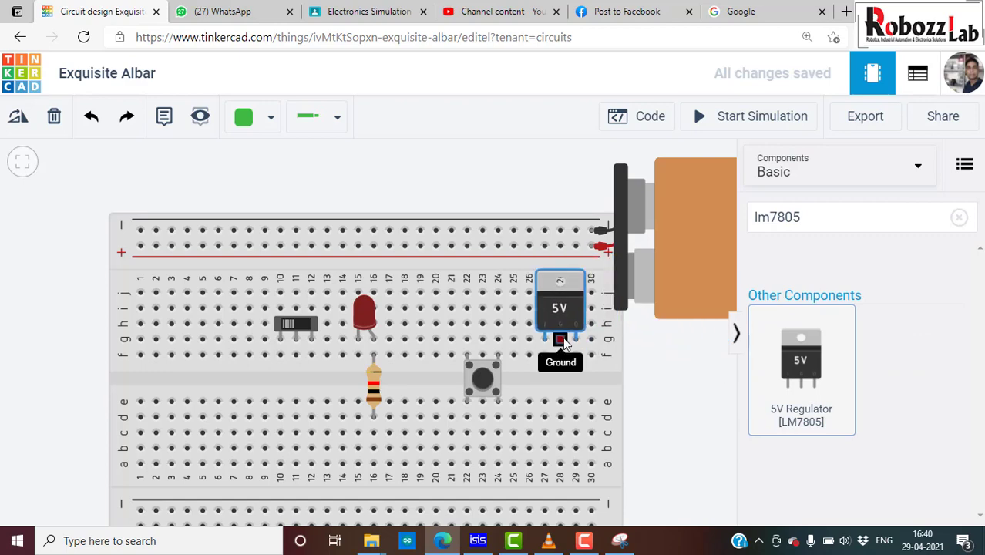
click(673, 385)
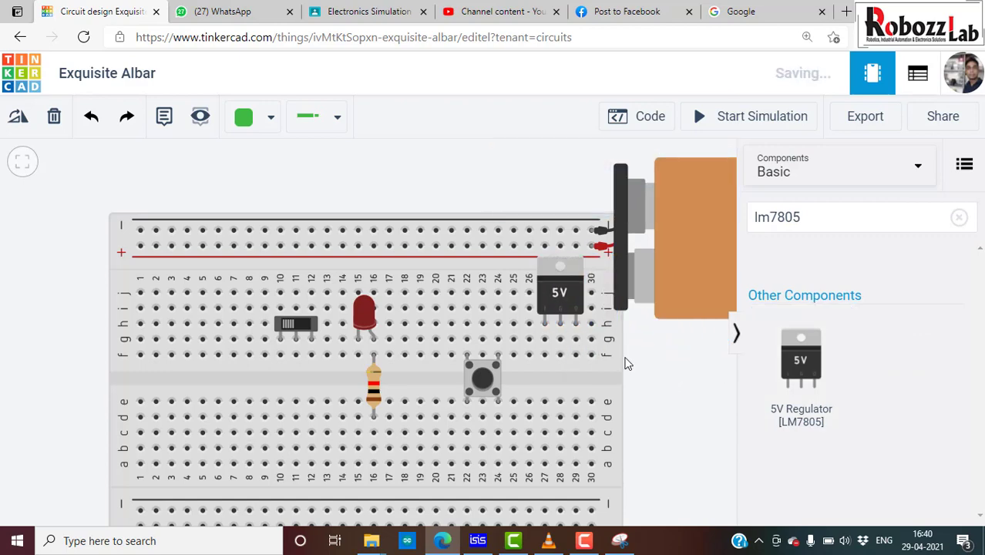
click(514, 246)
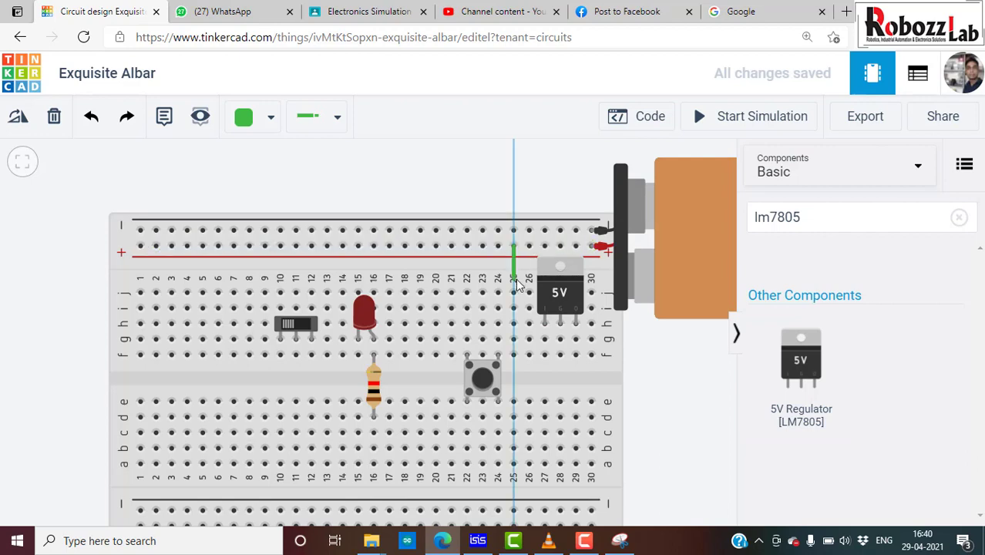
Connect the positive rail to the regulator input with two red wires
scroll(515, 333, up, 2)
click(521, 326)
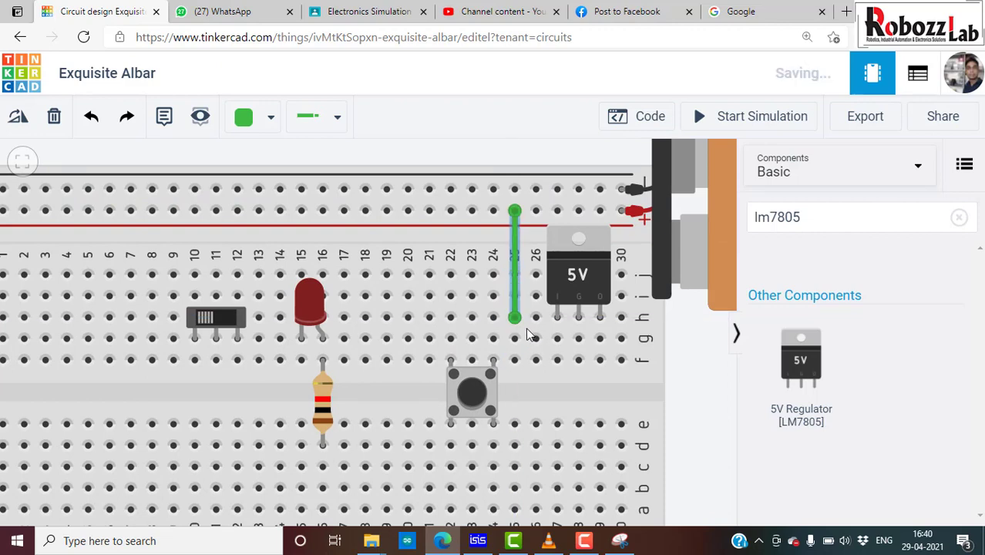
click(555, 338)
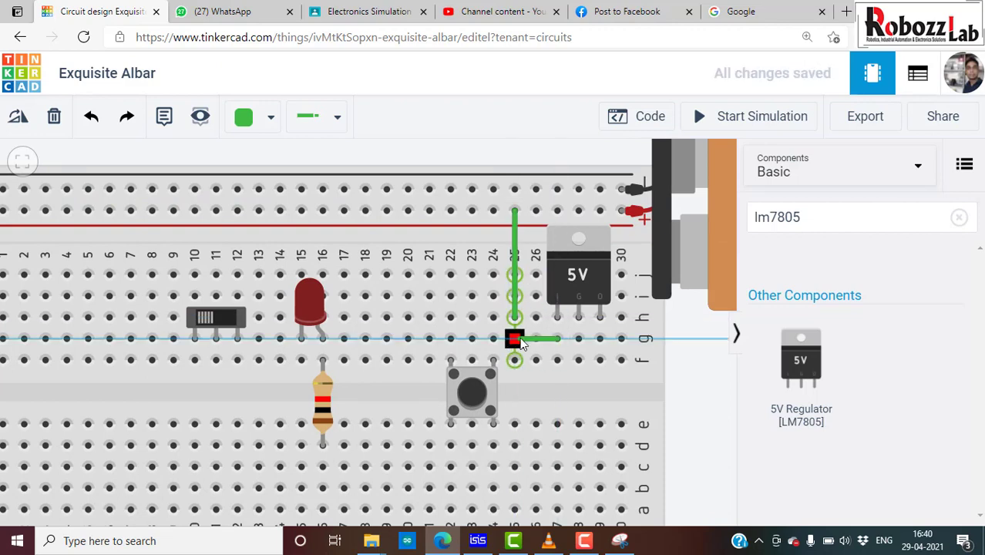
click(519, 339)
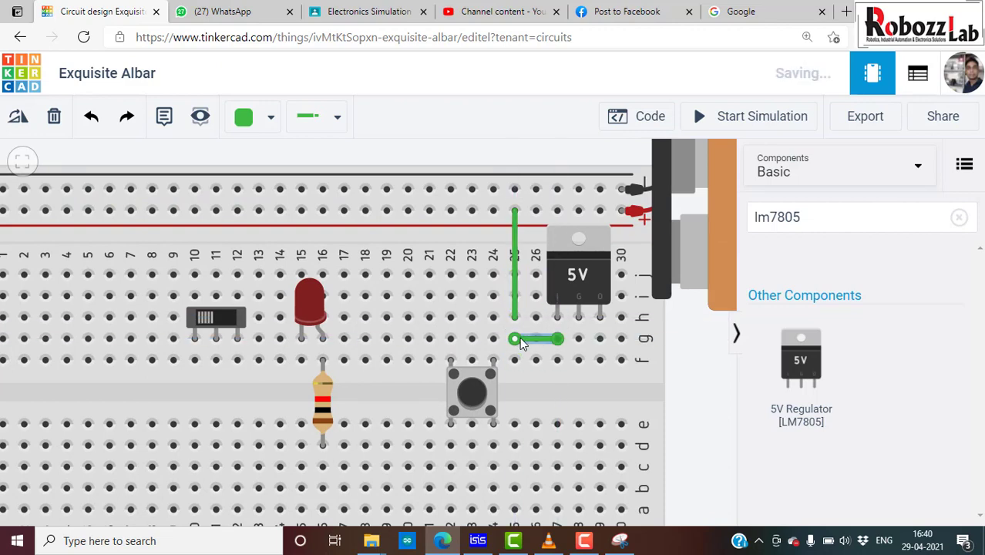
click(253, 121)
click(285, 202)
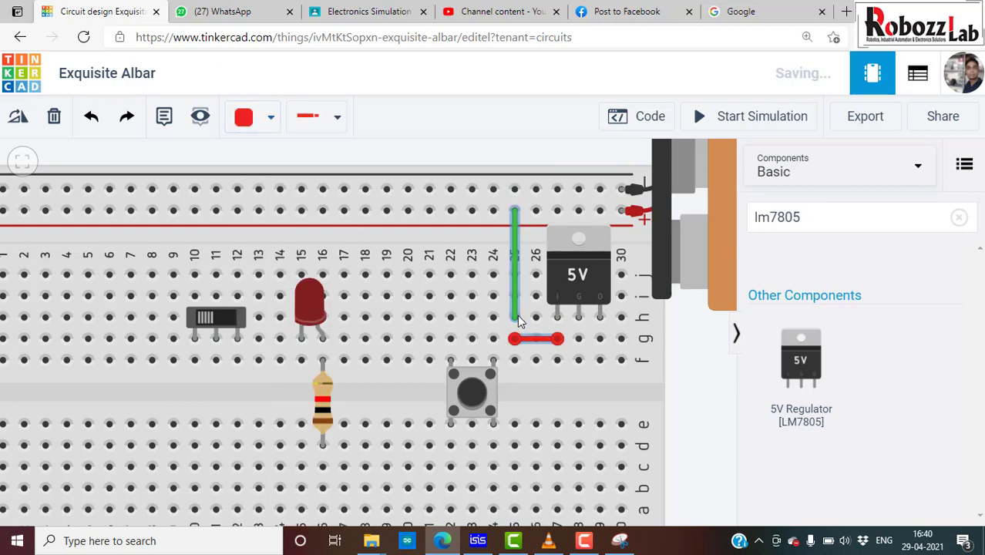
click(515, 308)
click(269, 117)
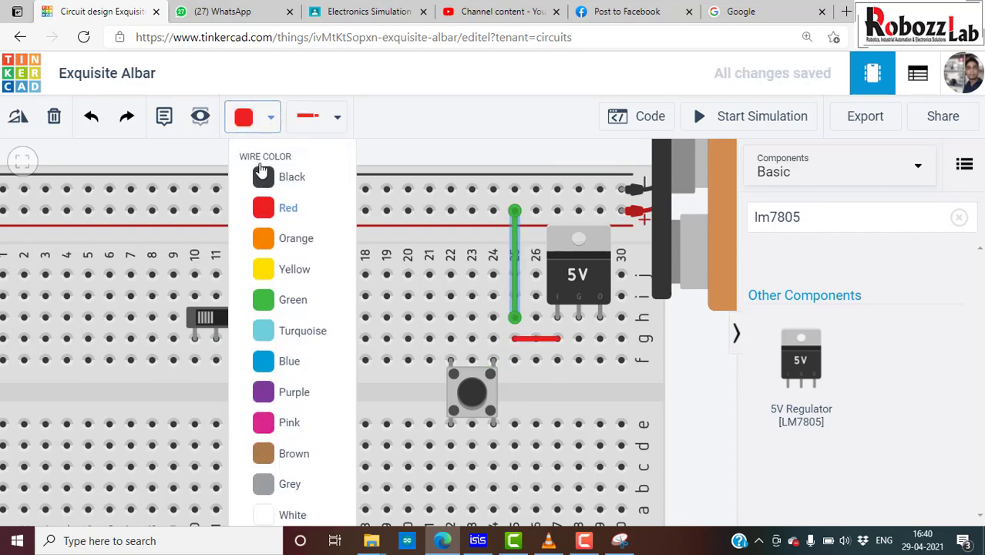
click(266, 208)
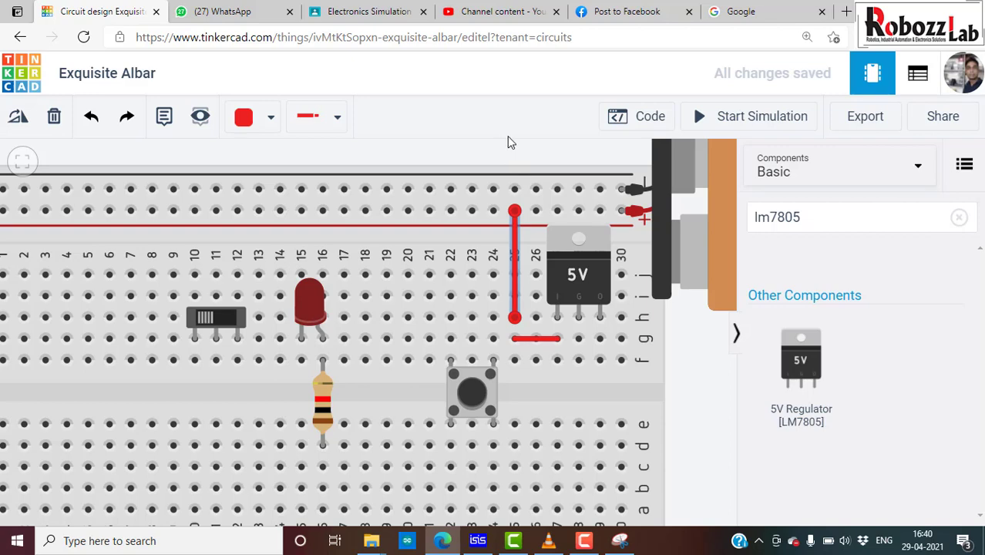
Route a ground wire from the regulator's ground pin to the negative rail
click(578, 359)
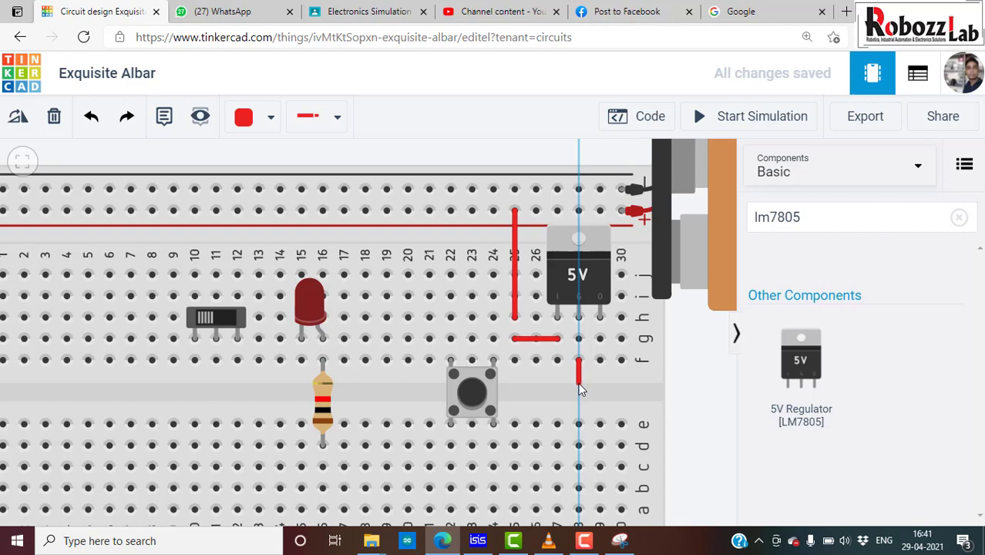
click(579, 383)
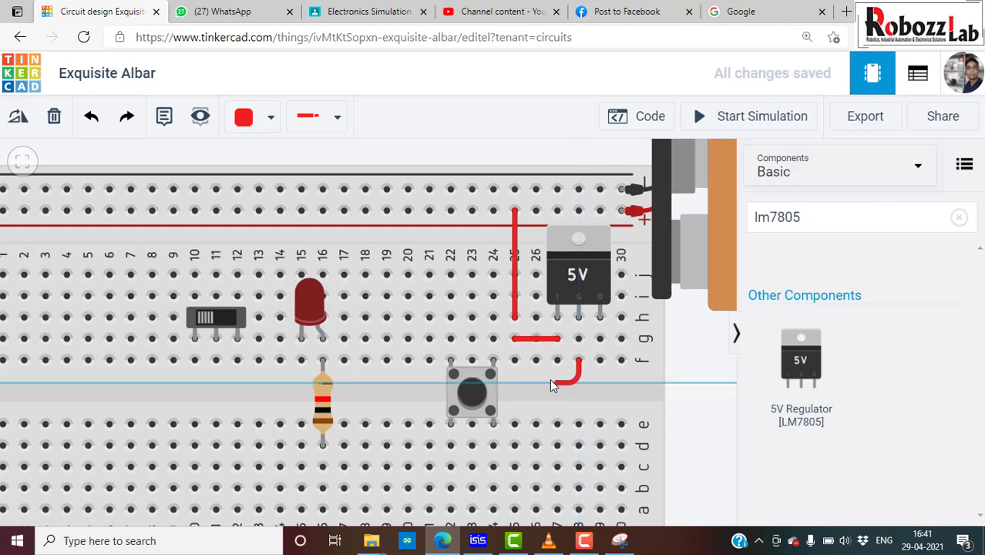
click(508, 380)
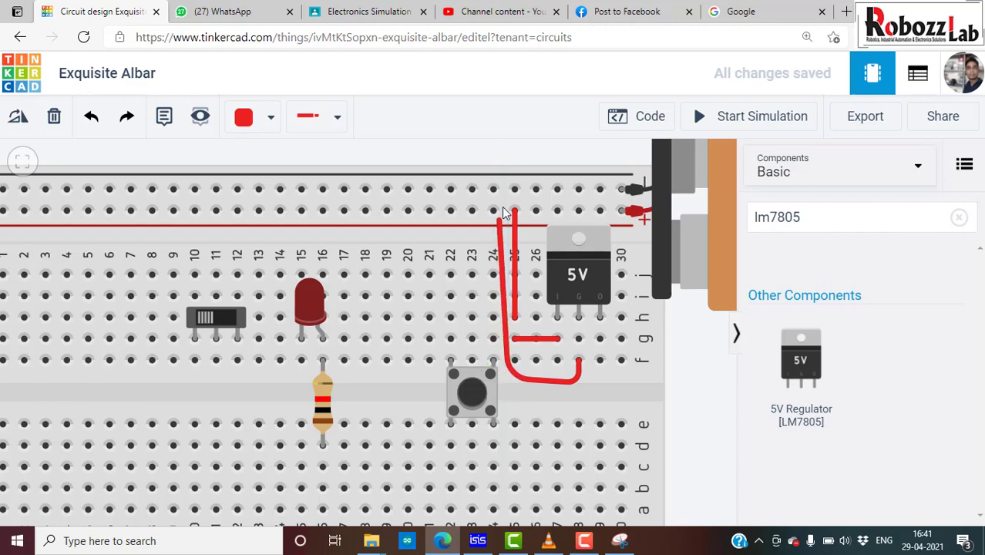
click(494, 378)
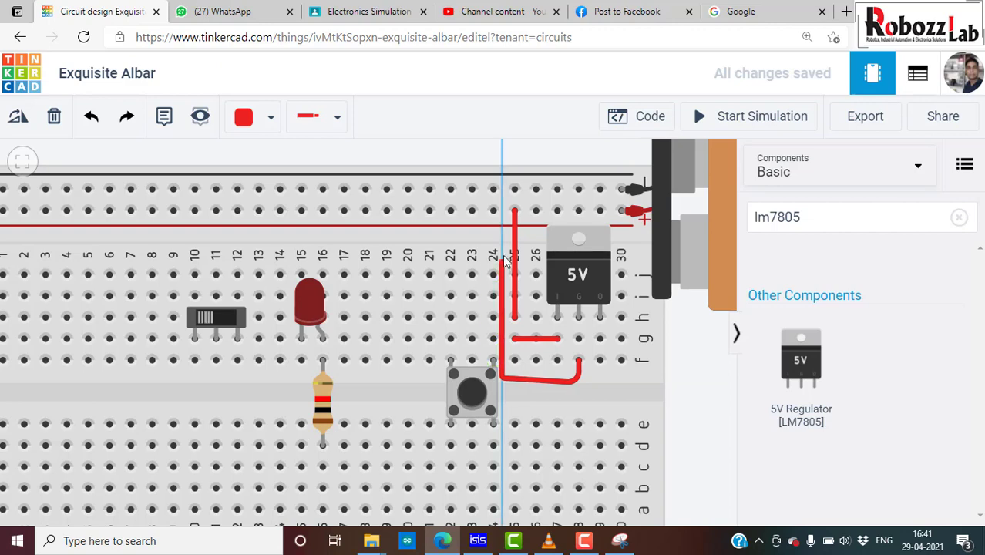
click(497, 192)
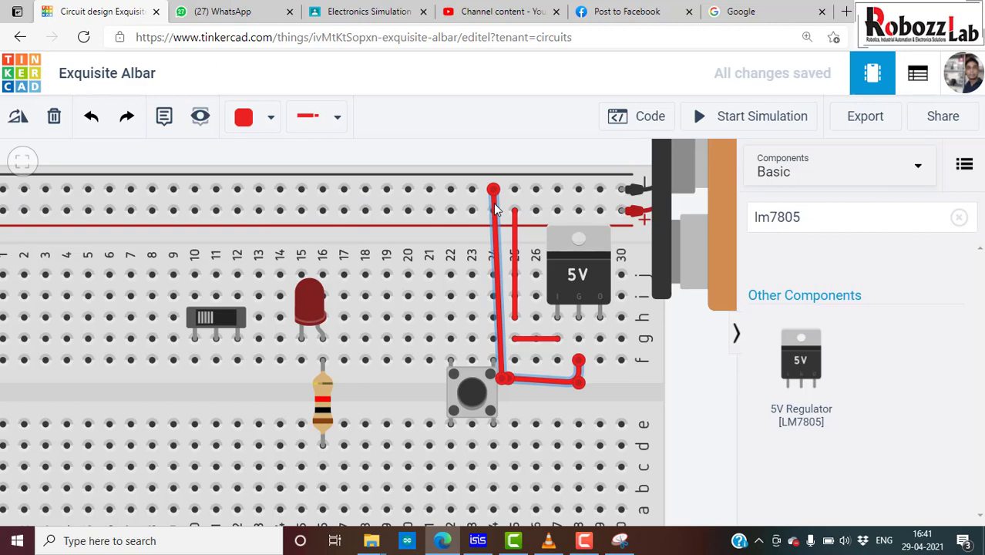
click(494, 203)
drag(494, 203, 500, 195)
click(504, 146)
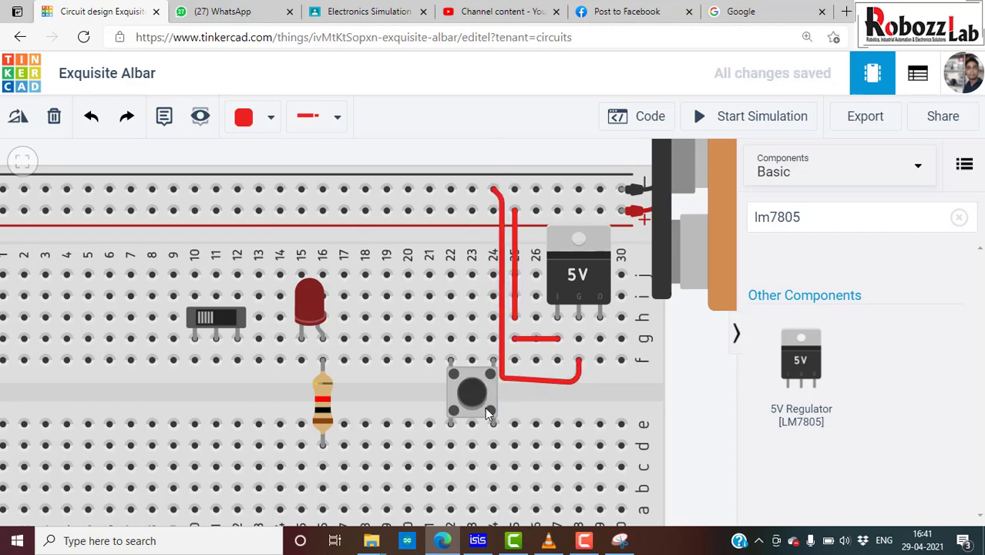
Move the pushbutton left, reattach the ground wire and colour it black
drag(490, 401, 428, 397)
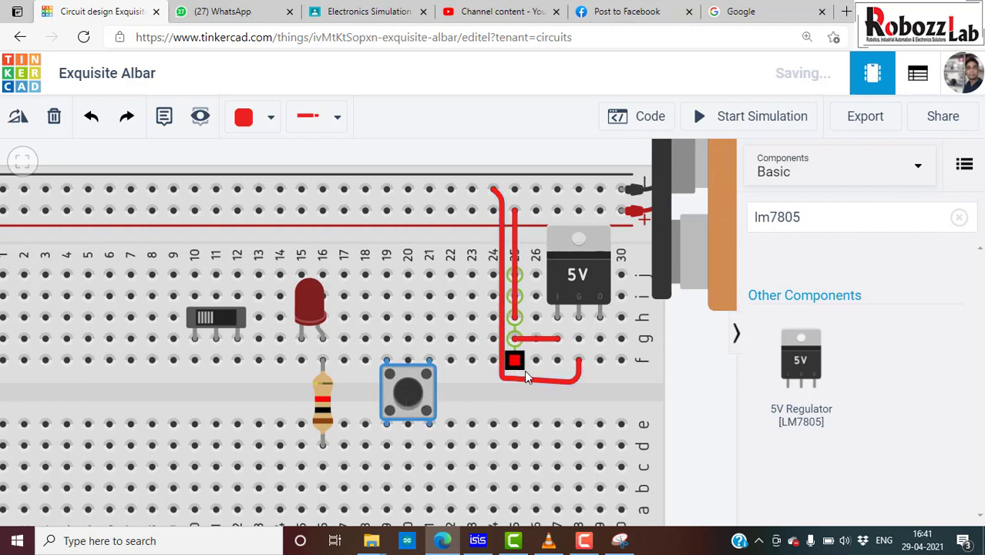
drag(583, 330, 584, 352)
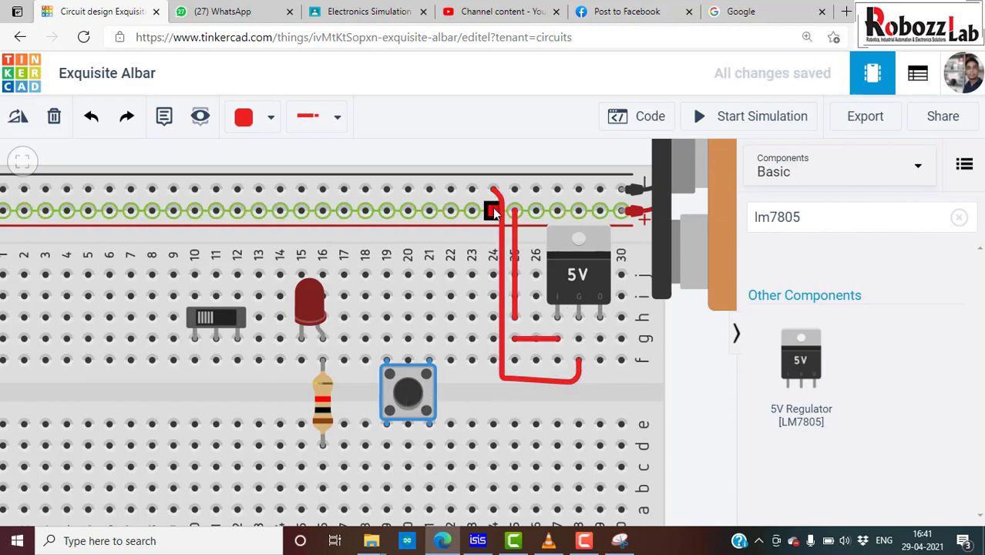
click(502, 230)
click(270, 117)
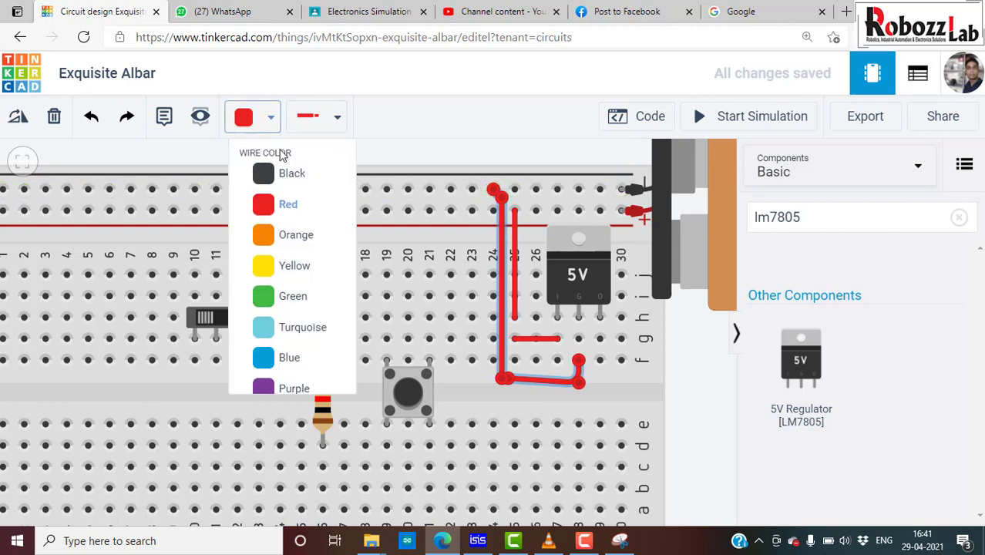
click(281, 181)
click(281, 179)
click(713, 392)
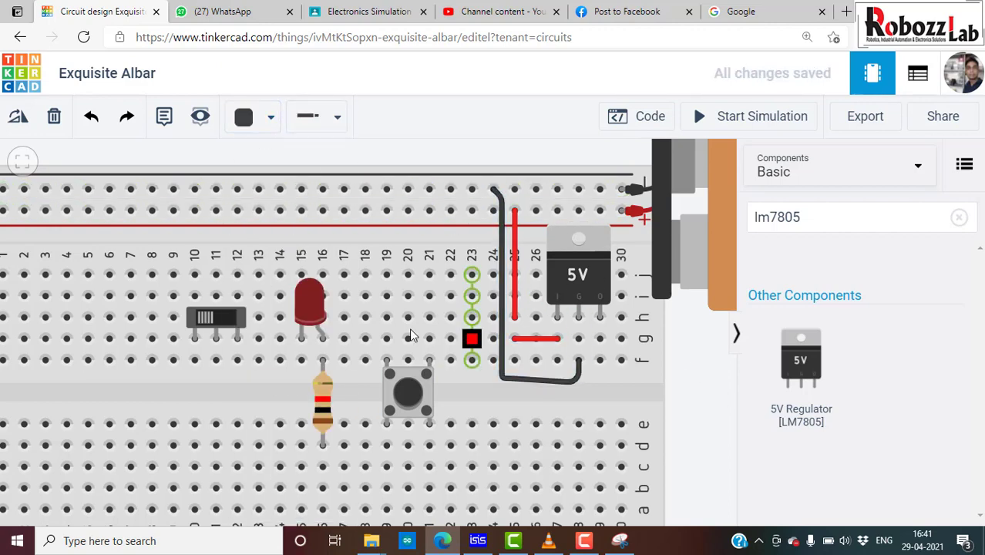
scroll(350, 319, down, 1)
Clear the component search and place a multimeter above the breadboard
click(959, 217)
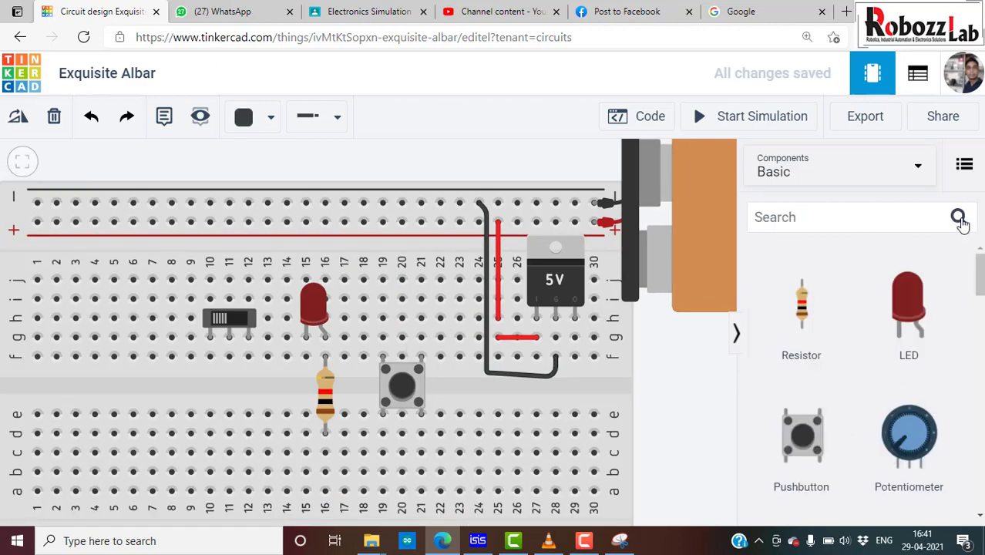
scroll(858, 339, down, 5)
scroll(858, 382, down, 3)
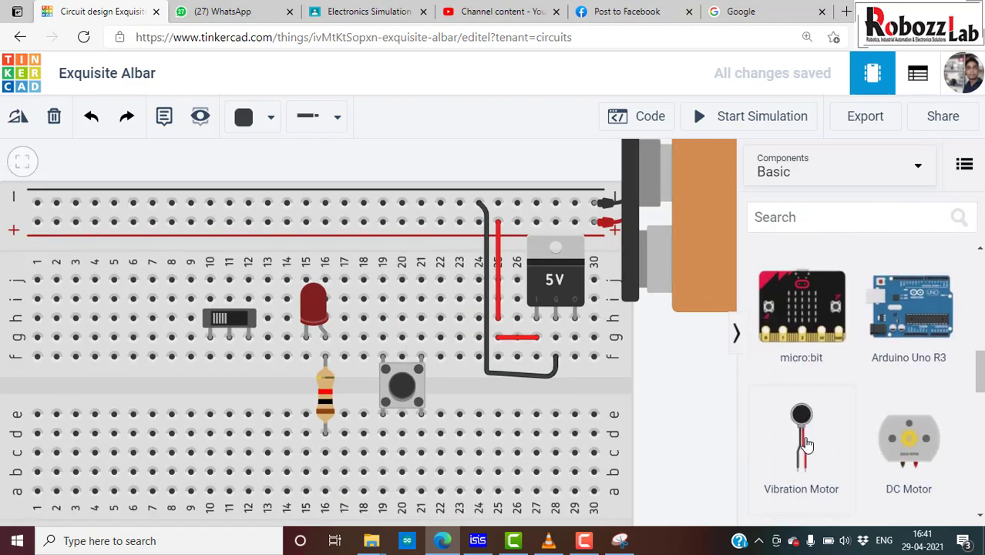
scroll(878, 401, down, 3)
scroll(825, 407, down, 3)
scroll(864, 417, down, 3)
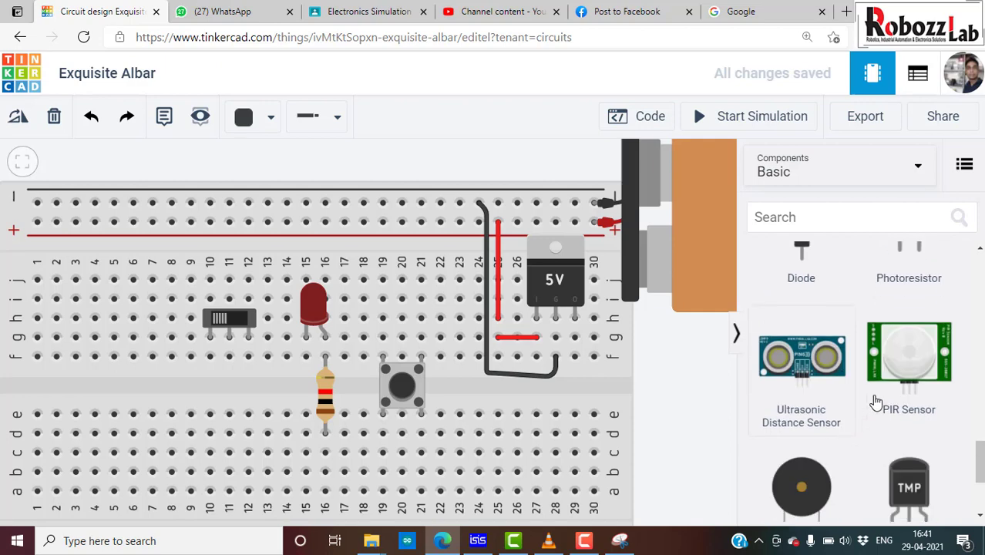
scroll(856, 409, down, 3)
mouse_move(810, 447)
mouse_down()
mouse_move(628, 358)
mouse_move(447, 231)
mouse_up()
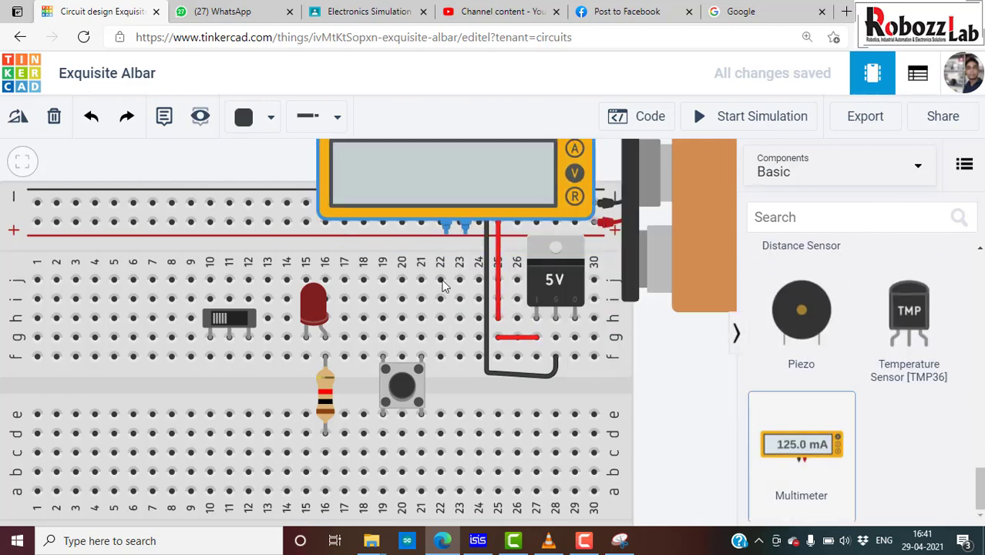
scroll(420, 377, down, 3)
mouse_move(420, 376)
mouse_down()
mouse_move(459, 242)
mouse_move(464, 248)
mouse_up()
scroll(459, 242, up, 3)
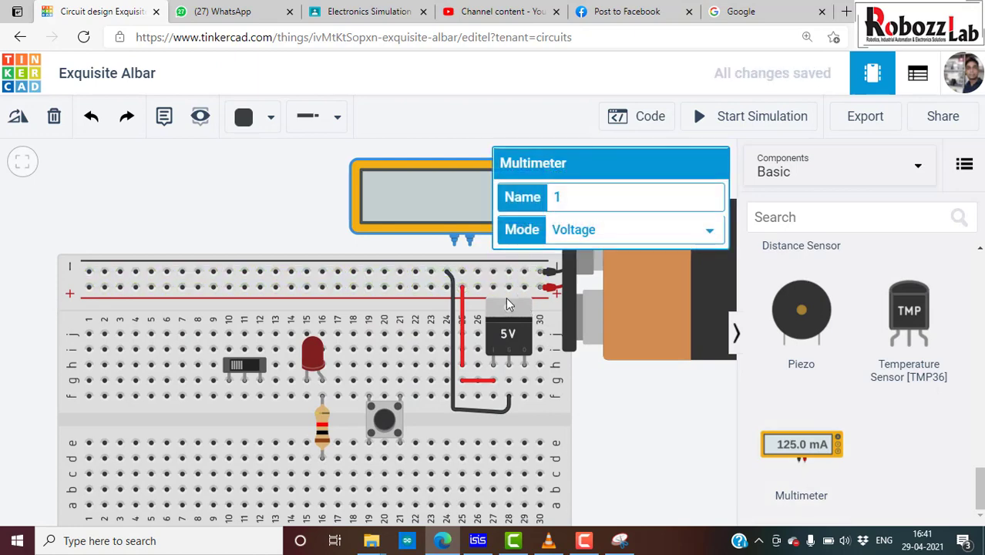
click(333, 218)
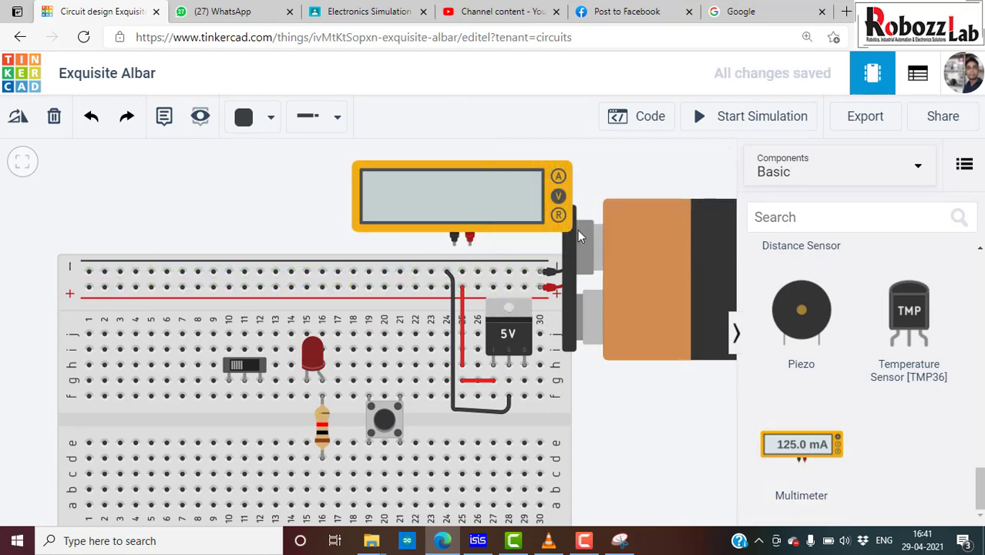
Wire the multimeter's positive probe to the positive rail with a red wire
click(471, 246)
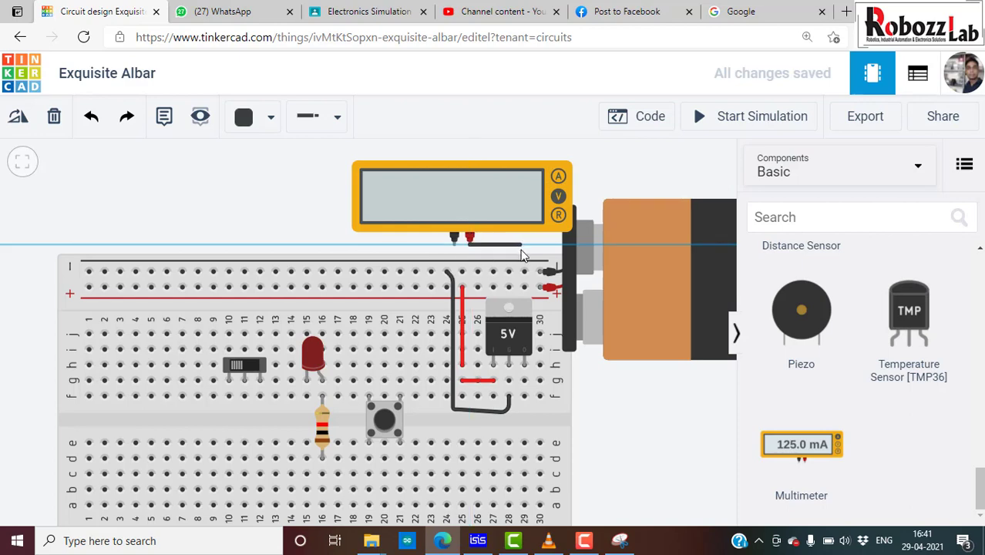
click(512, 246)
click(509, 287)
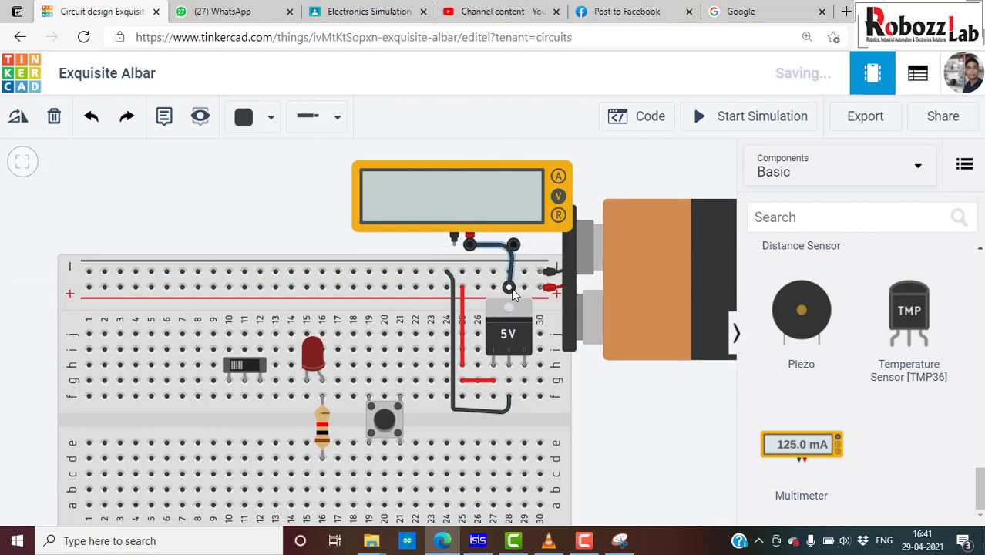
click(247, 127)
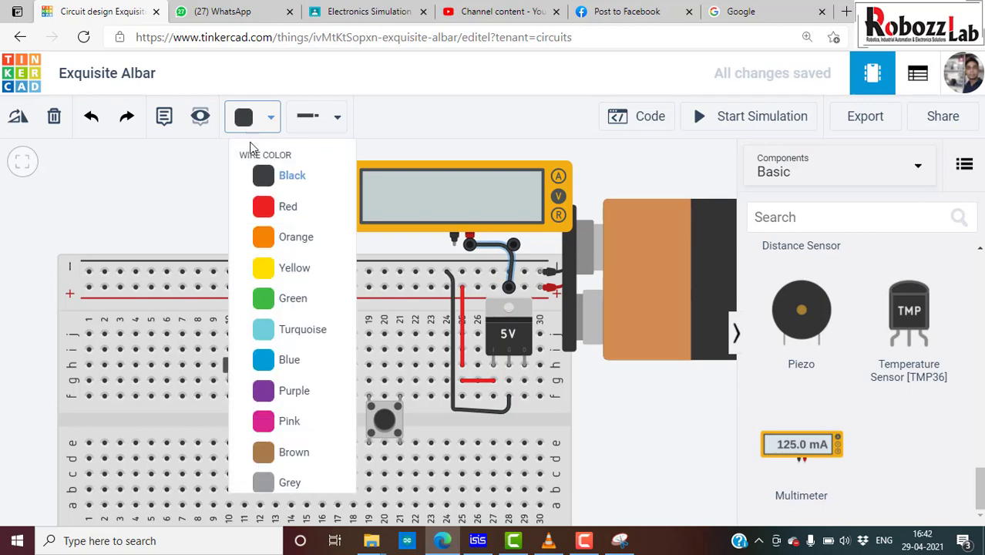
click(259, 205)
click(388, 239)
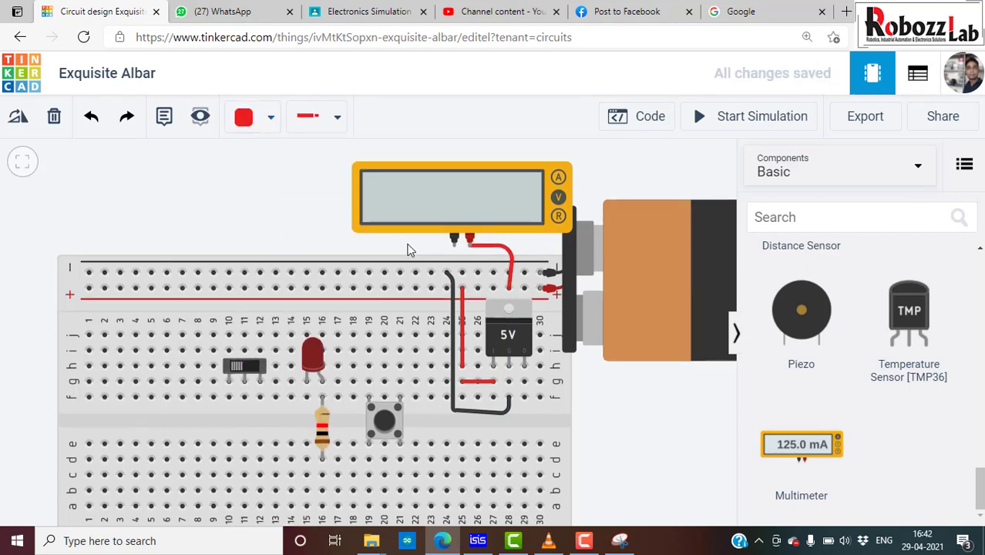
Wire the multimeter's negative terminal to the negative rail in black
click(454, 246)
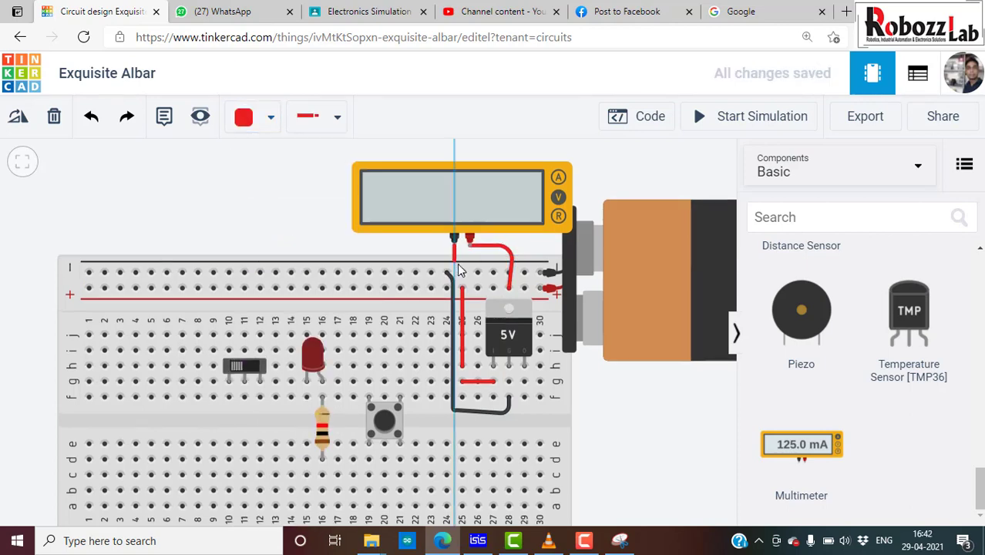
click(461, 274)
click(270, 117)
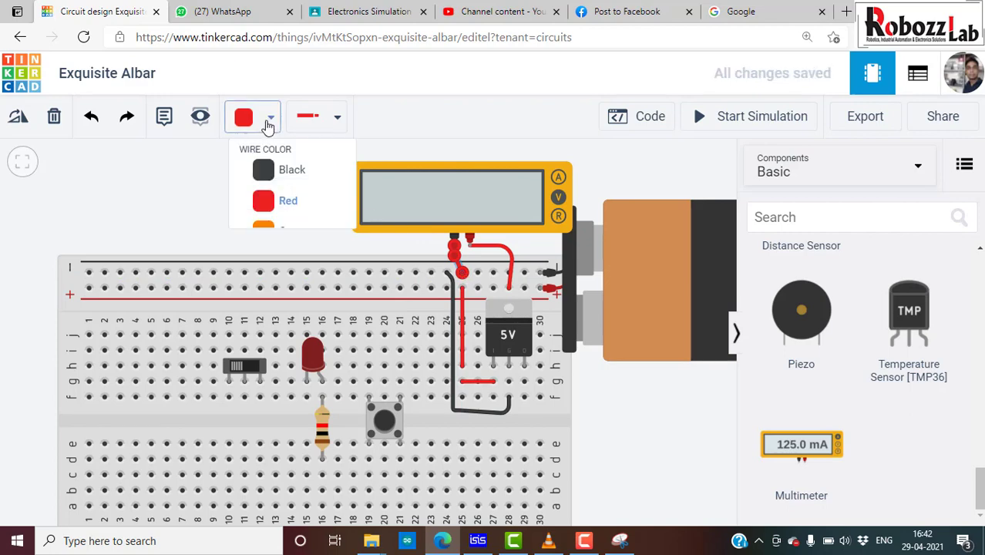
click(275, 182)
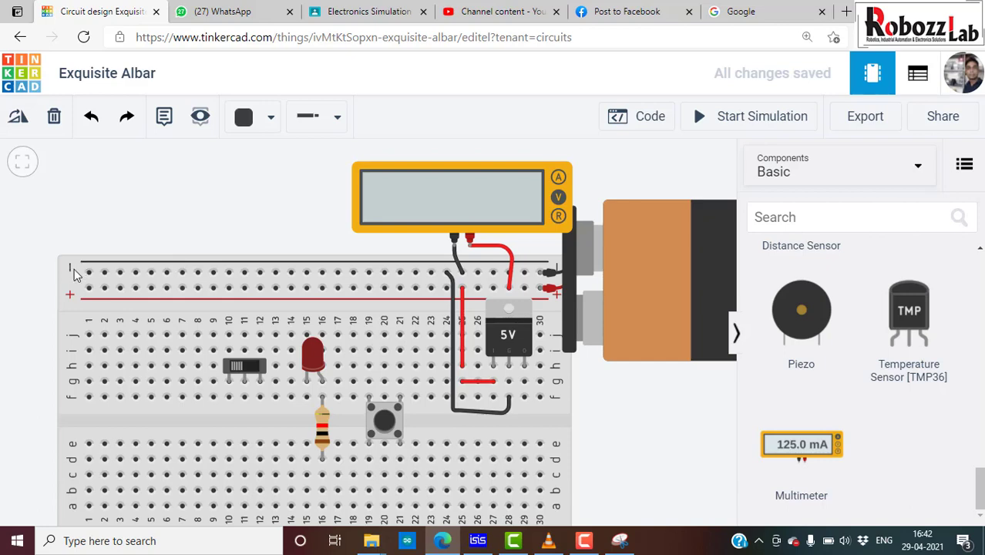
Run the simulation to confirm 9.00 V, then place a second multimeter beside the breadboard
click(757, 128)
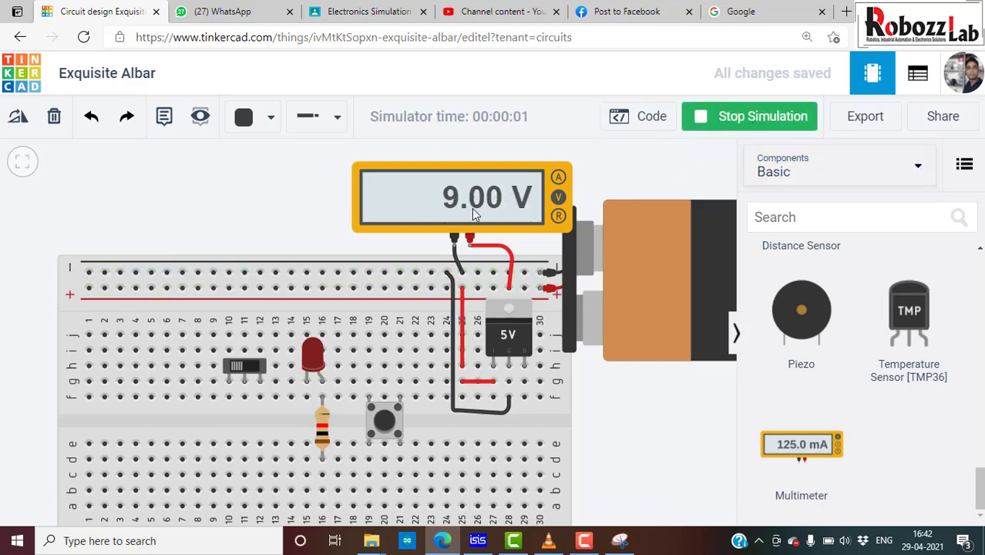
click(726, 123)
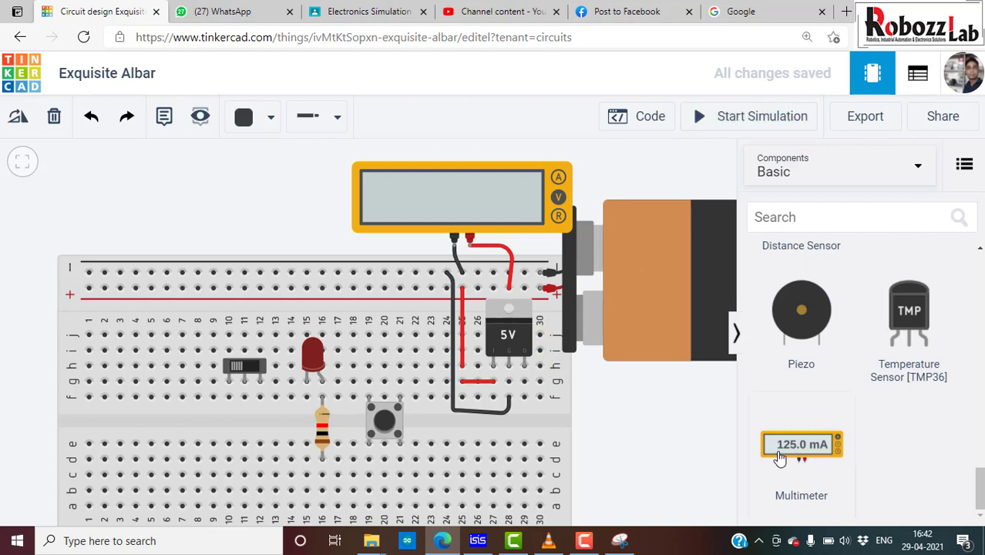
mouse_move(780, 457)
mouse_down()
mouse_move(656, 458)
mouse_move(660, 450)
mouse_up()
click(651, 477)
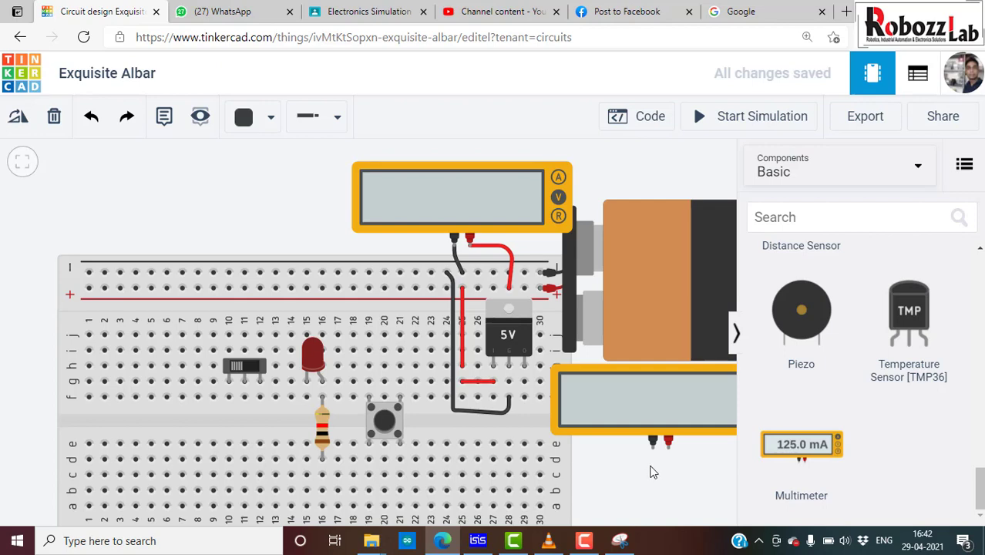
Wire the second multimeter's black lead below the regulator's ground pin
click(652, 450)
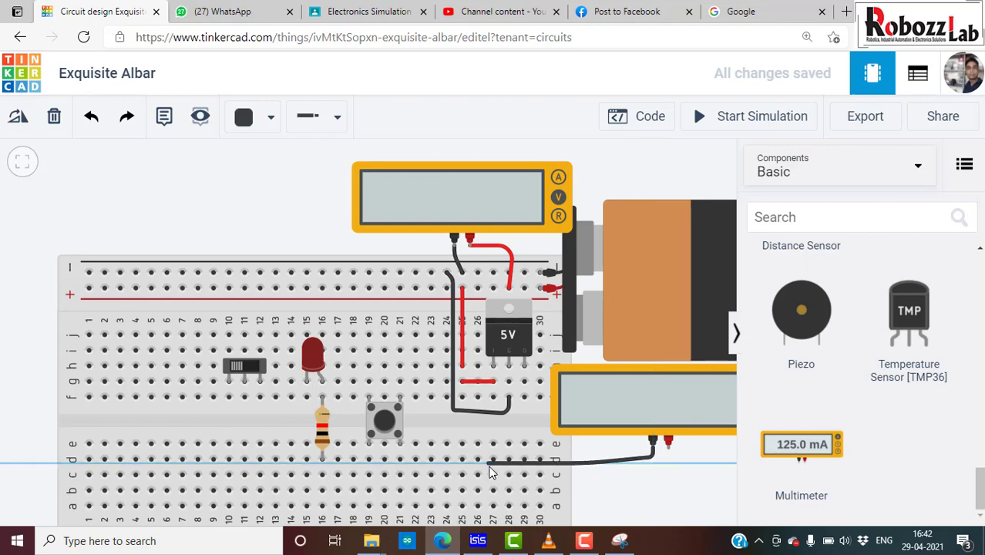
scroll(502, 469, up, 1)
scroll(502, 468, up, 1)
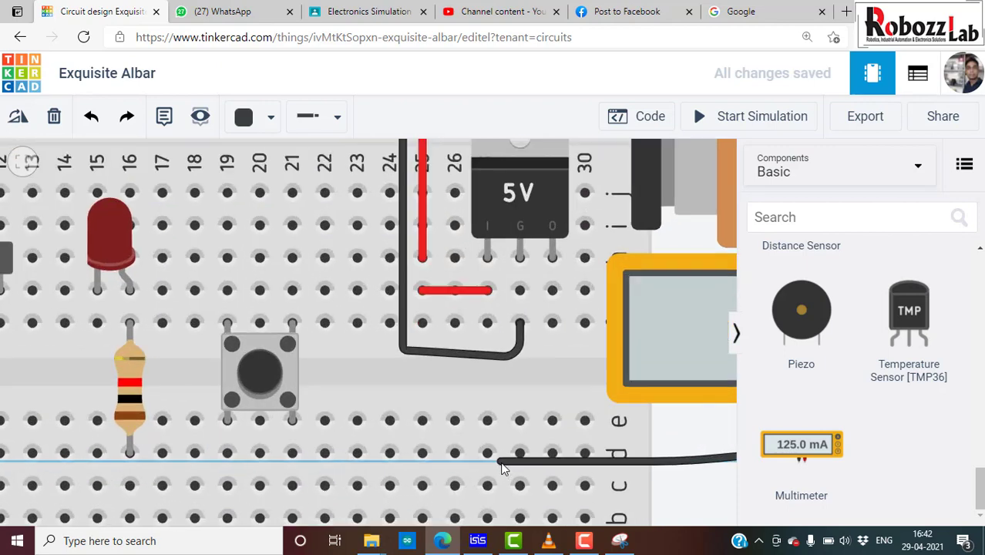
scroll(502, 466, up, 1)
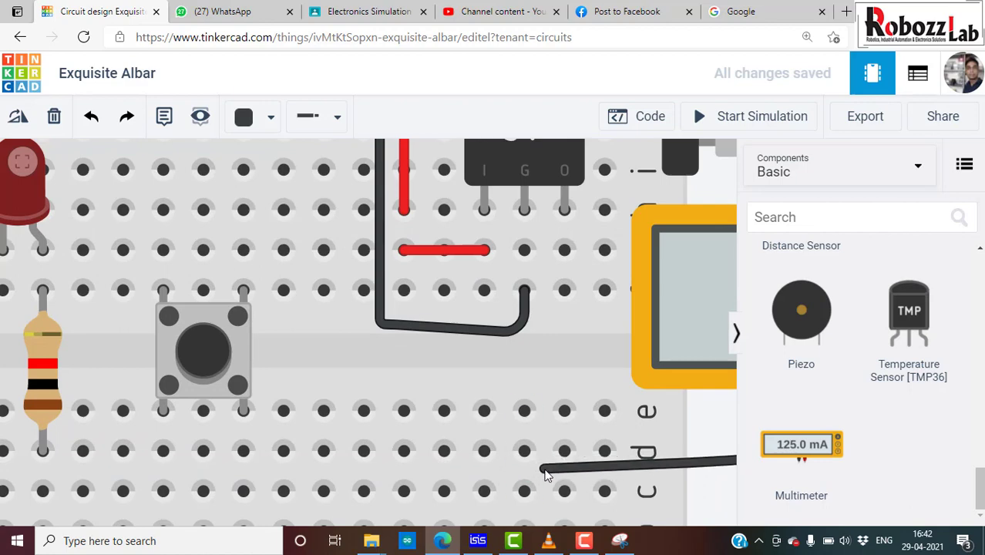
click(547, 466)
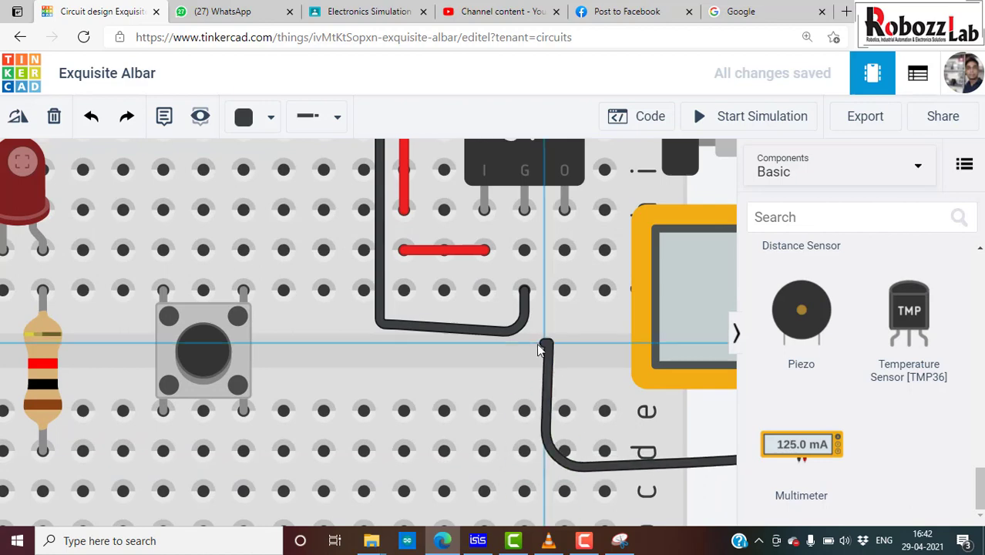
click(548, 345)
click(524, 290)
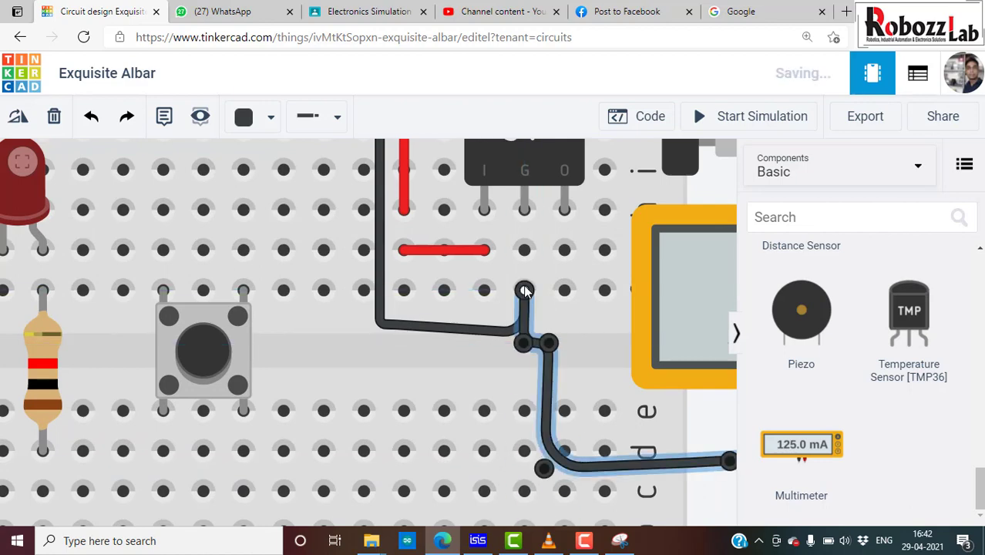
scroll(408, 343, down, 1)
scroll(366, 348, down, 1)
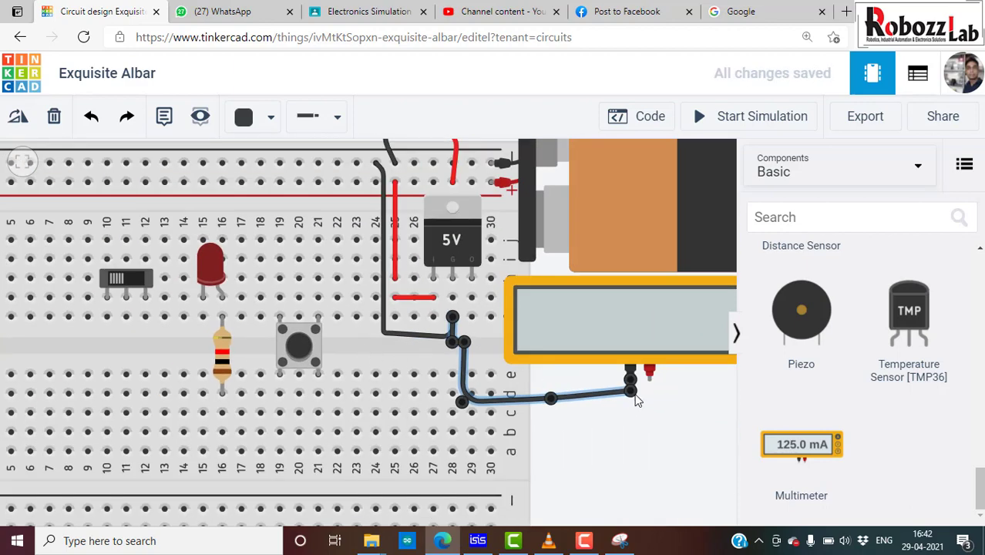
drag(631, 391, 631, 399)
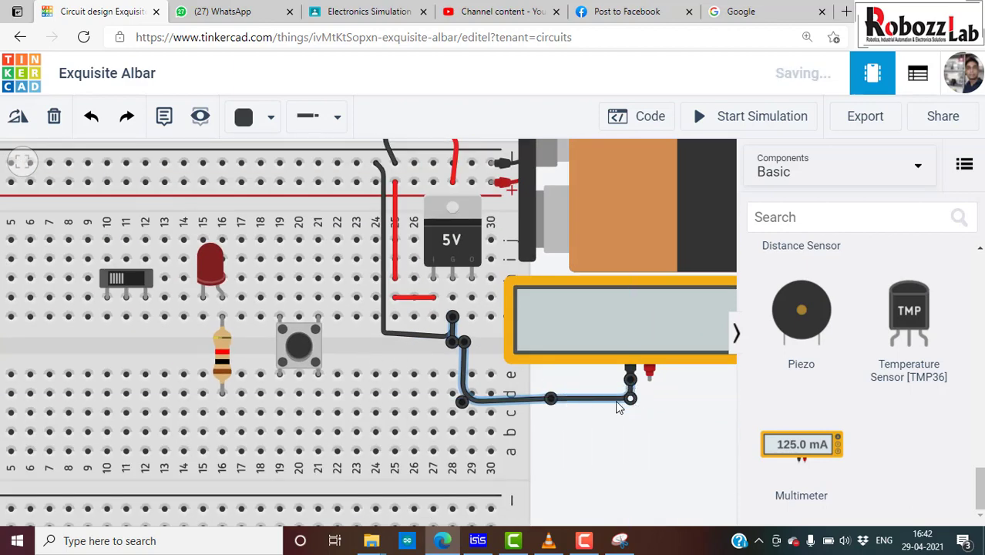
click(658, 414)
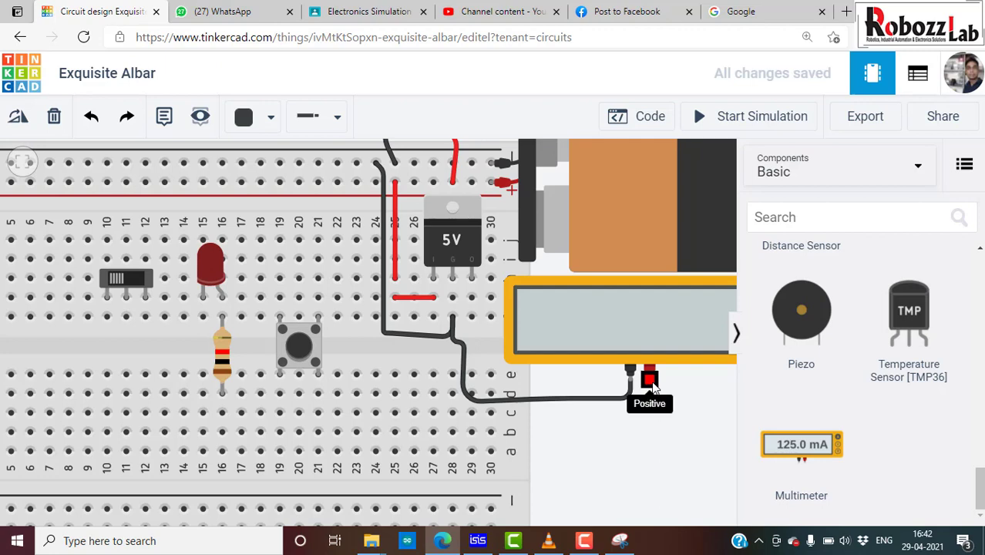
Wire its positive lead below the regulator's output pin and colour it red
click(649, 380)
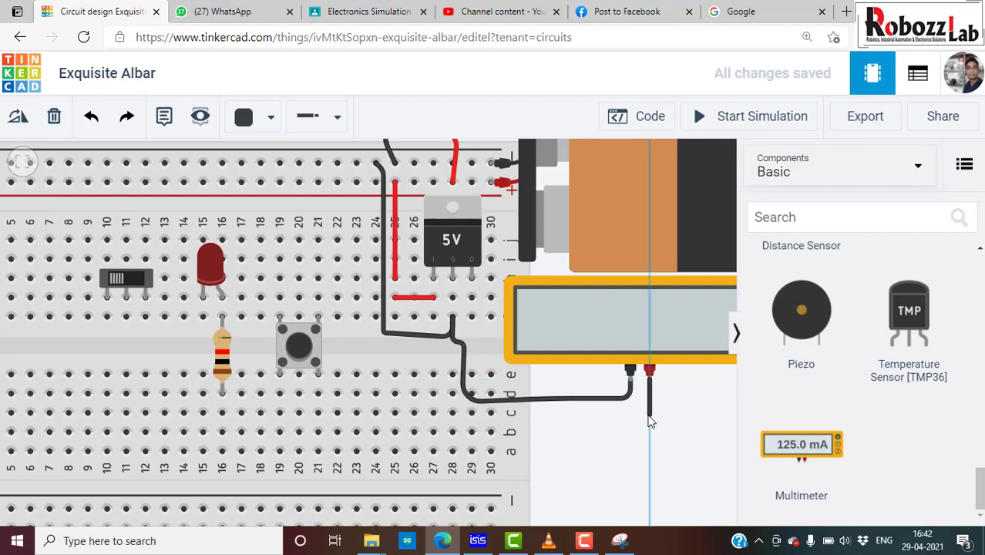
click(650, 416)
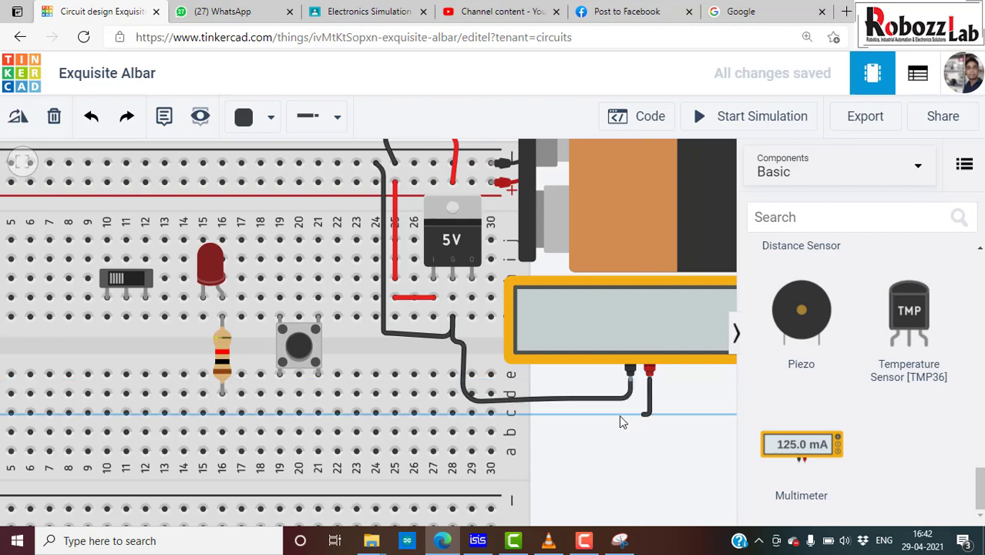
click(504, 414)
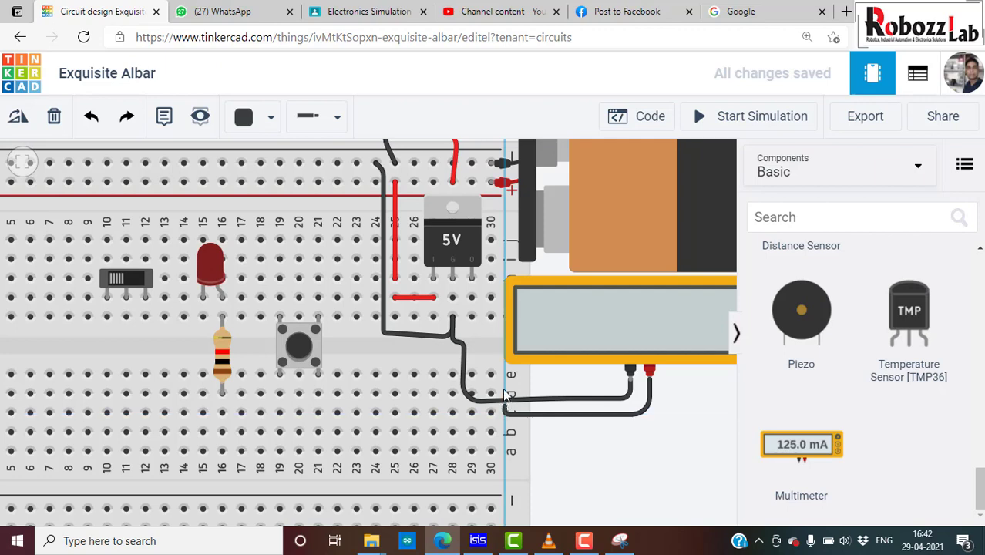
click(471, 317)
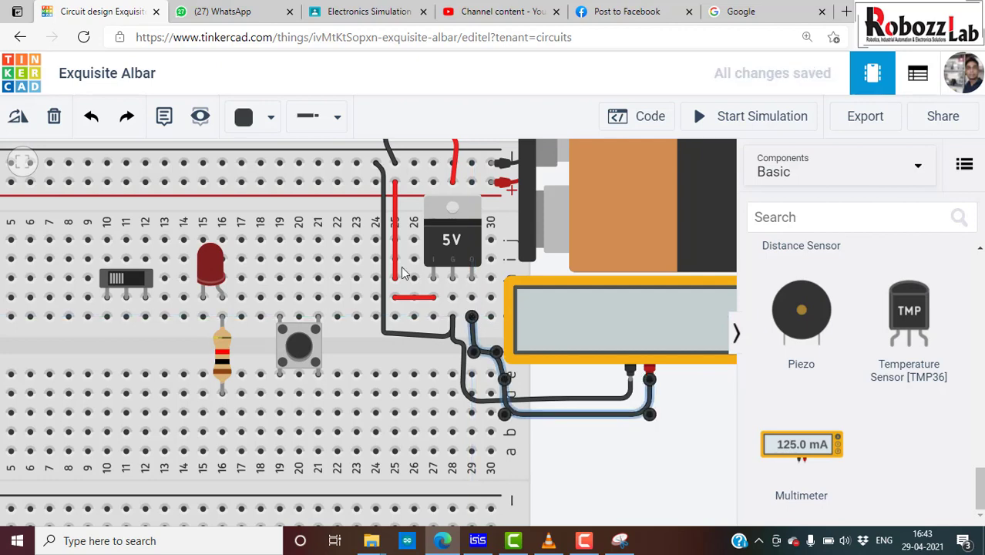
click(270, 116)
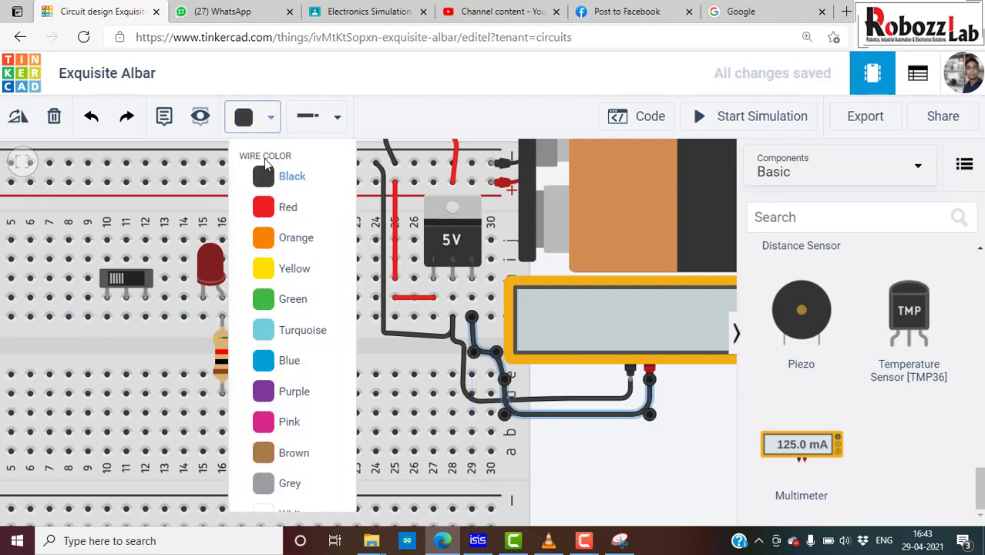
click(277, 210)
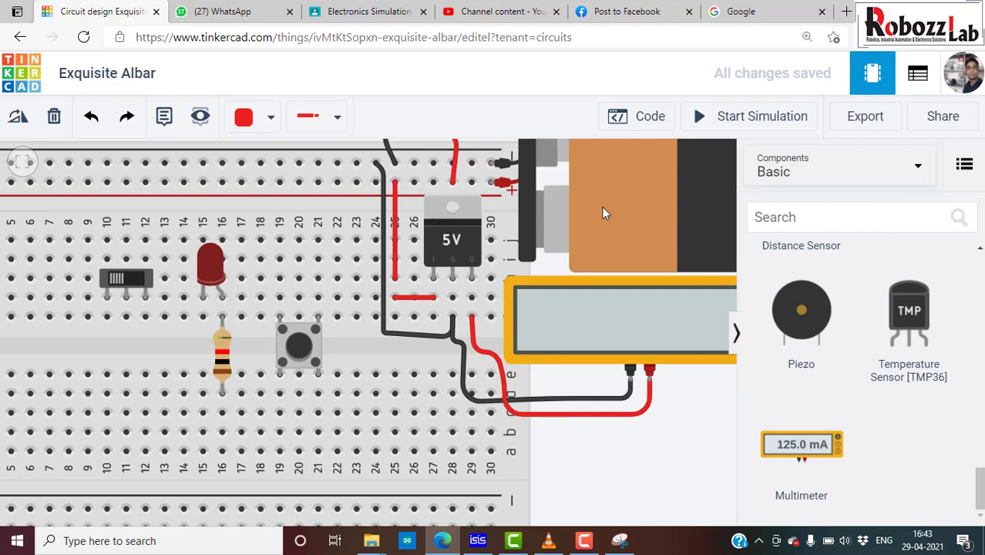
scroll(513, 250, down, 1)
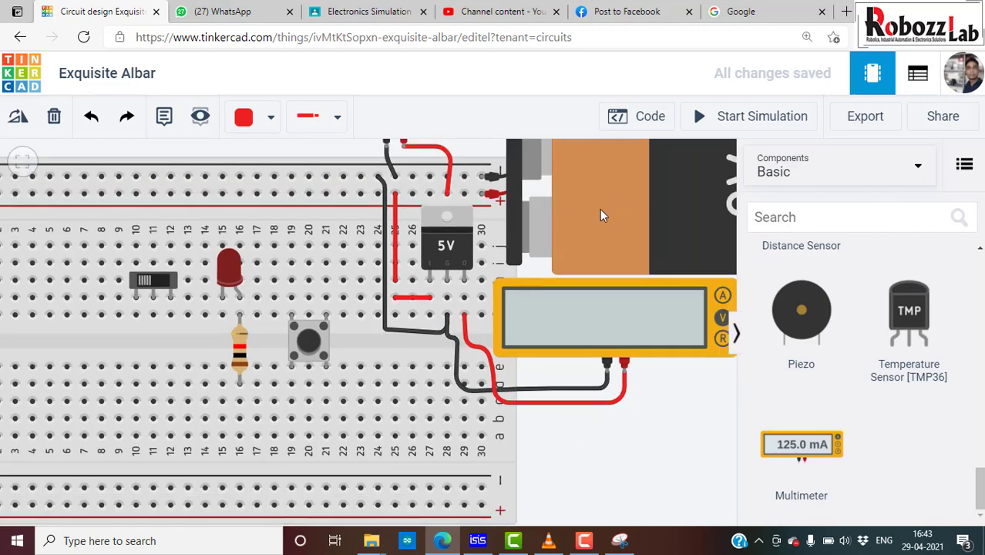
scroll(599, 209, down, 1)
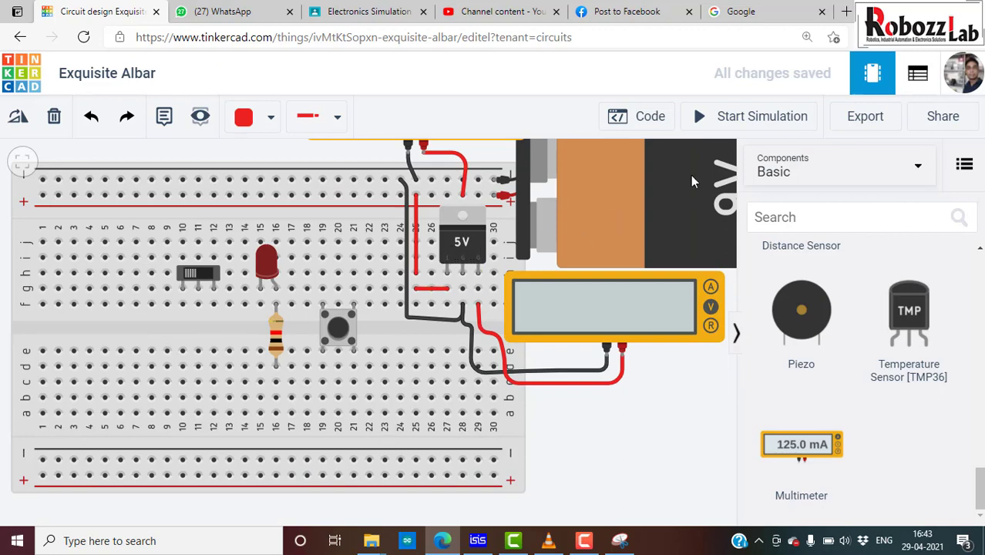
click(744, 124)
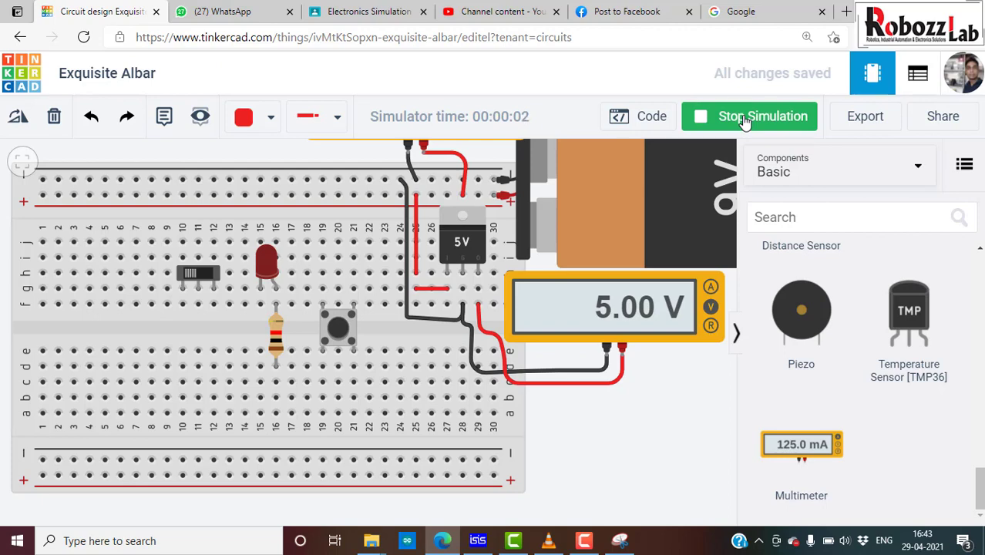
scroll(507, 299, down, 2)
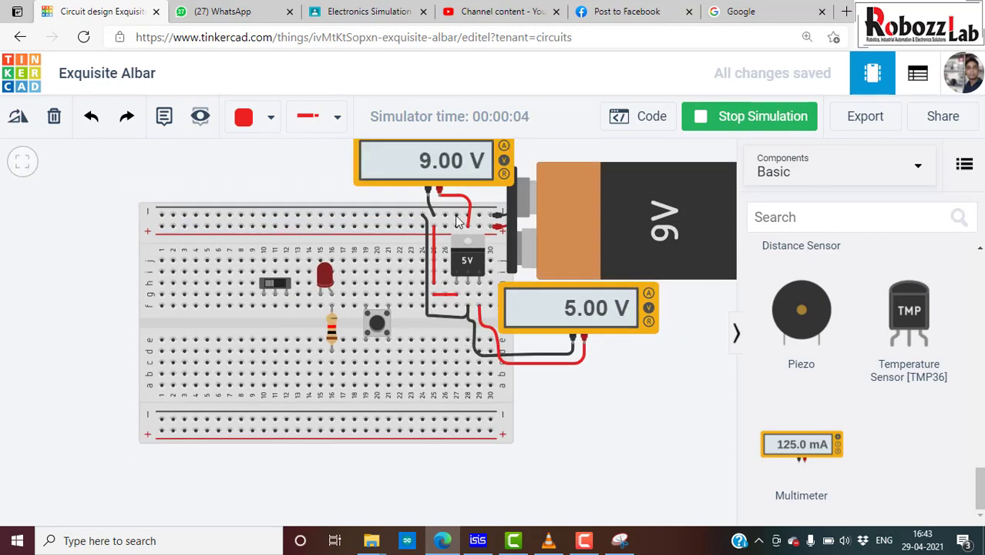
scroll(461, 297, up, 1)
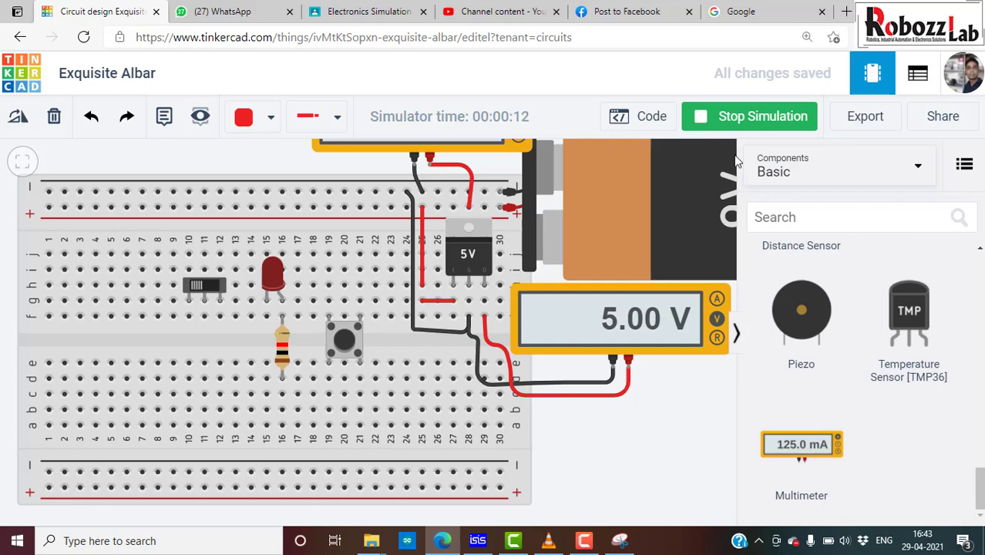
click(725, 117)
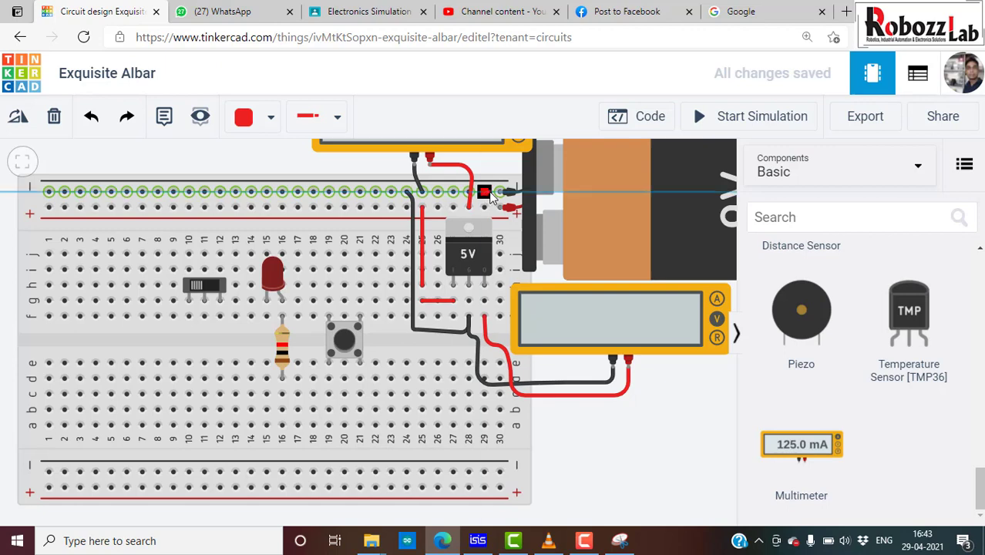
Join the top and bottom negative rails with a black wire down the left edge
click(49, 191)
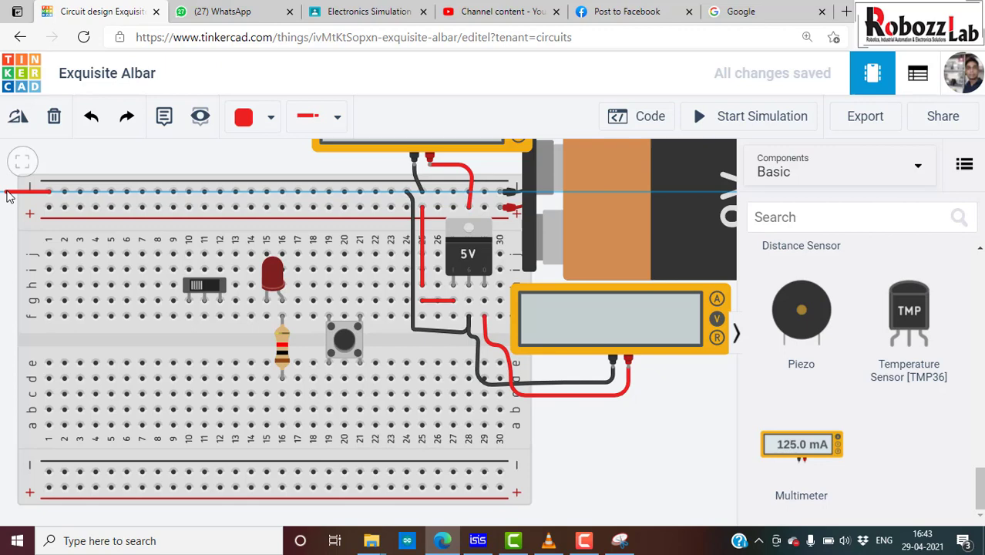
click(245, 117)
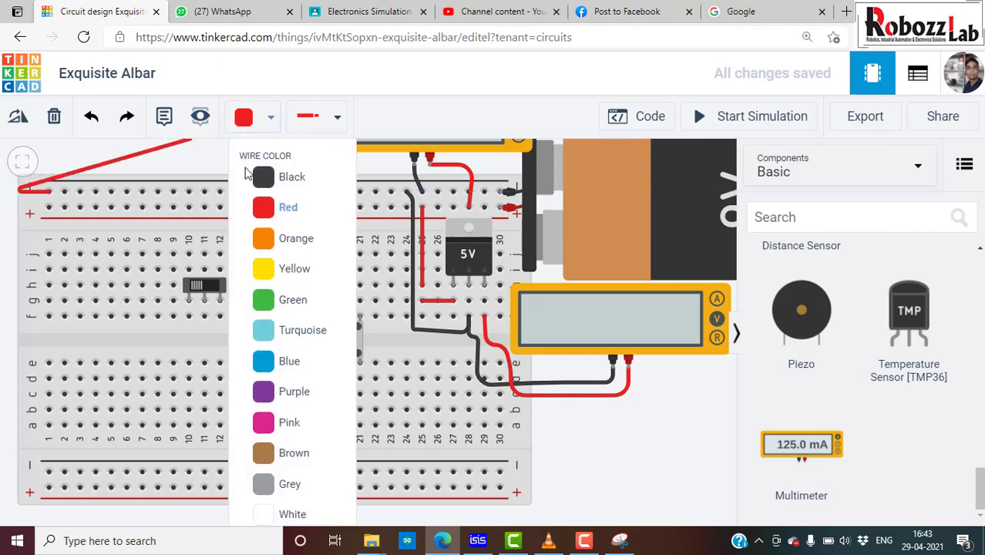
click(263, 206)
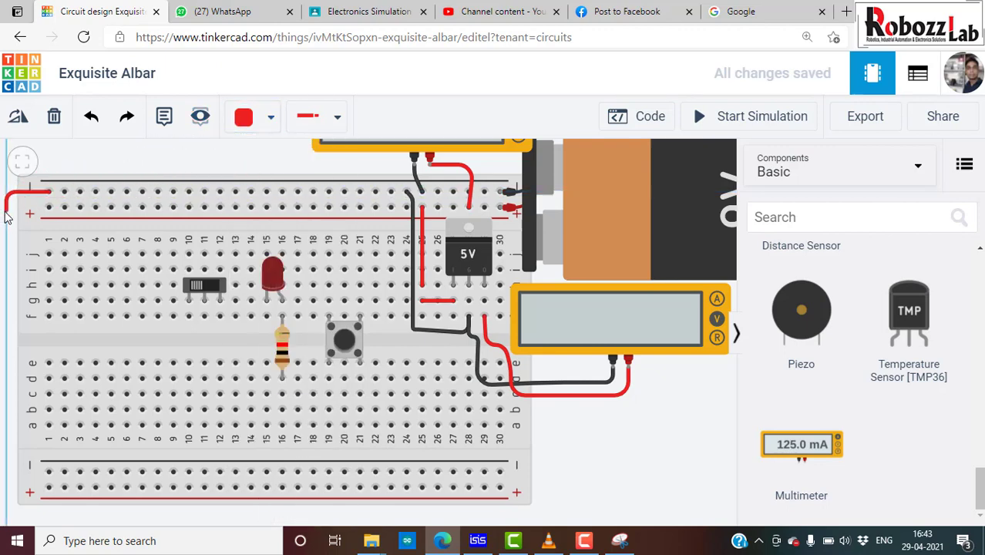
click(5, 465)
click(49, 472)
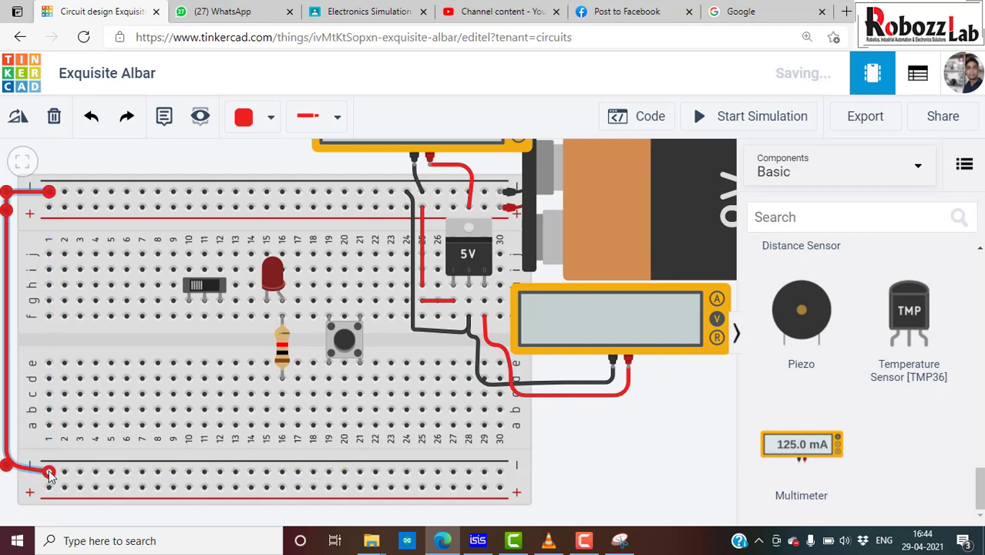
click(263, 114)
click(264, 171)
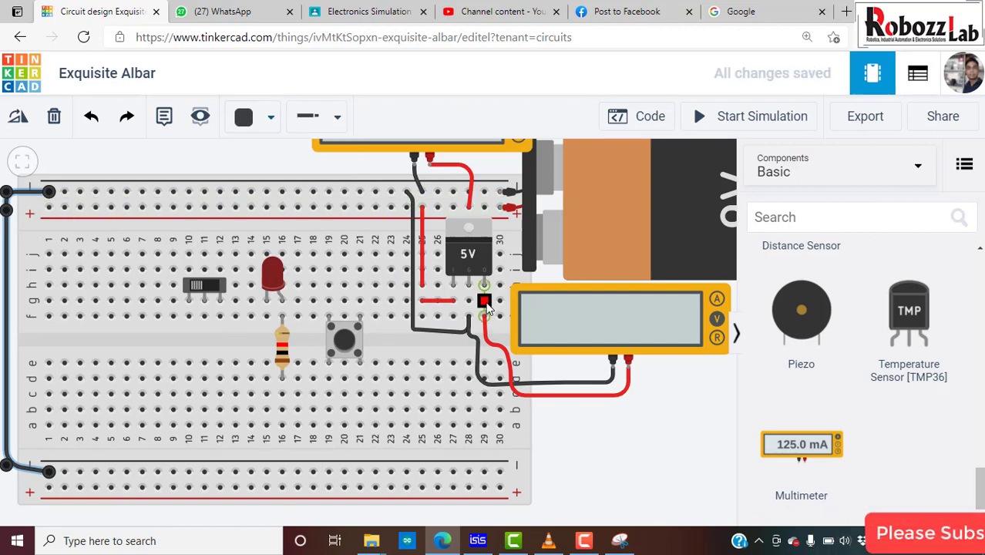
click(499, 301)
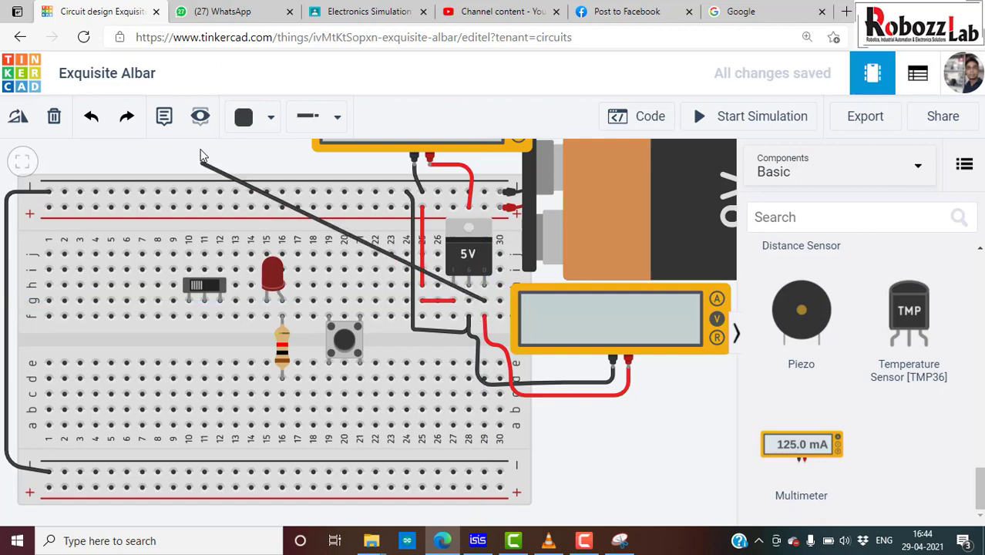
Run an orange wire from column 30 to the bottom positive rail
click(266, 118)
click(264, 207)
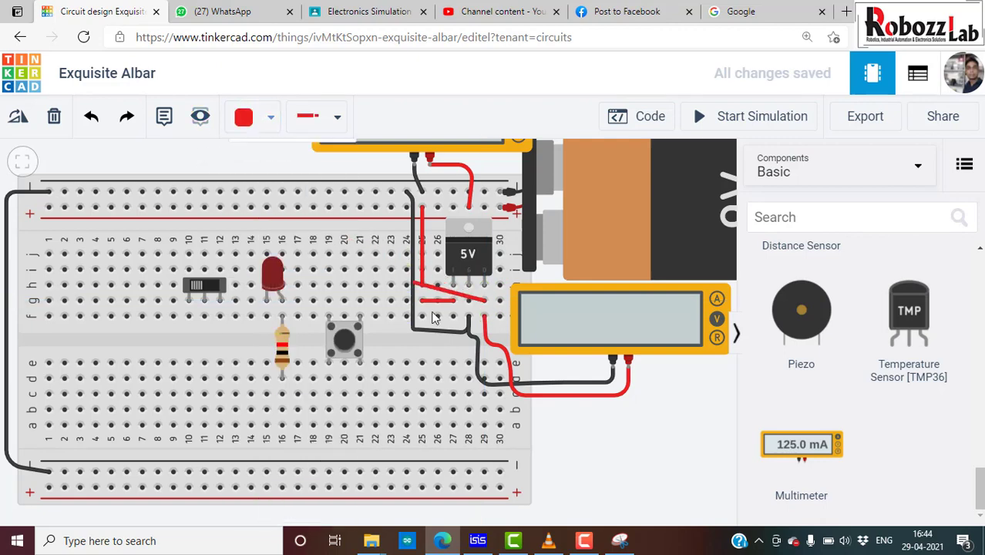
scroll(498, 303, up, 2)
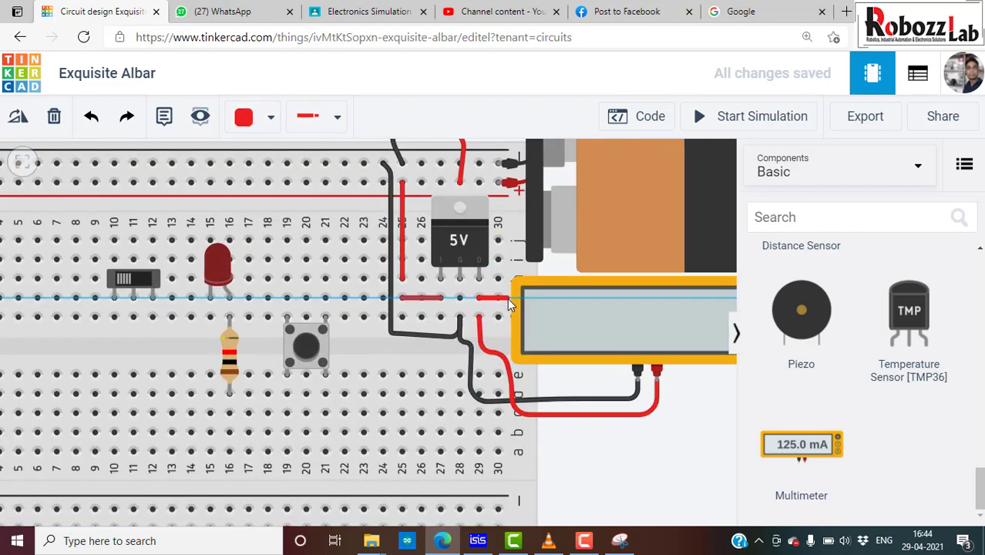
click(507, 297)
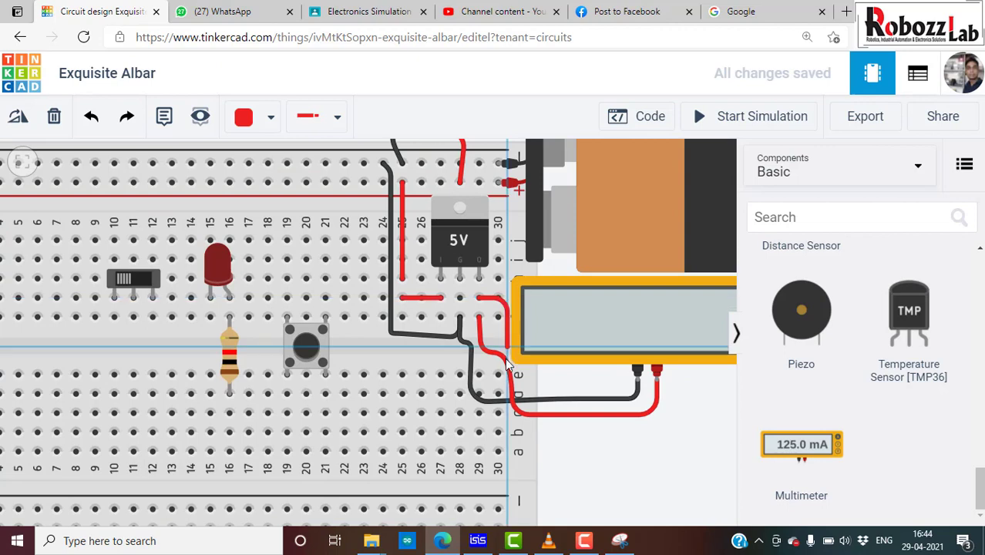
scroll(515, 497, down, 1)
scroll(509, 478, down, 1)
scroll(506, 449, up, 1)
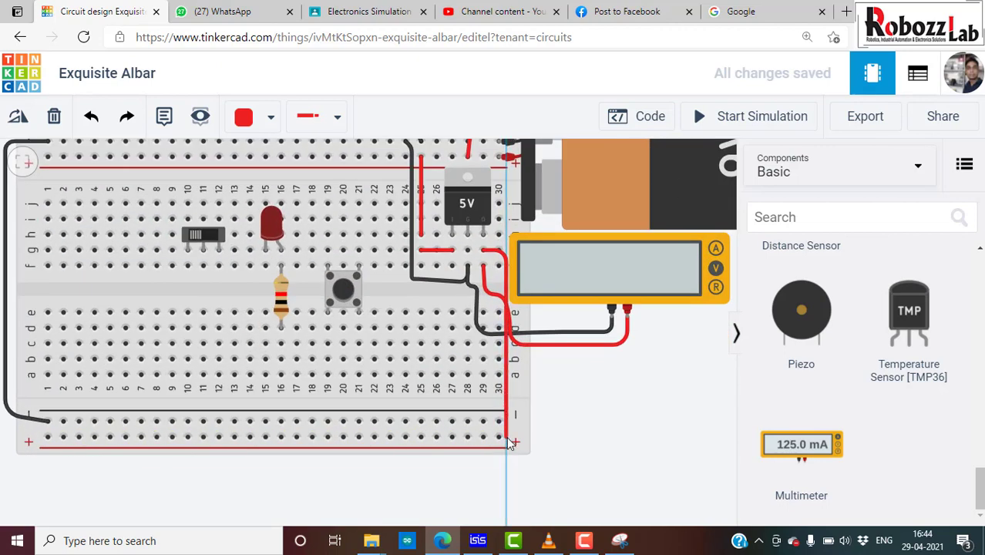
click(501, 437)
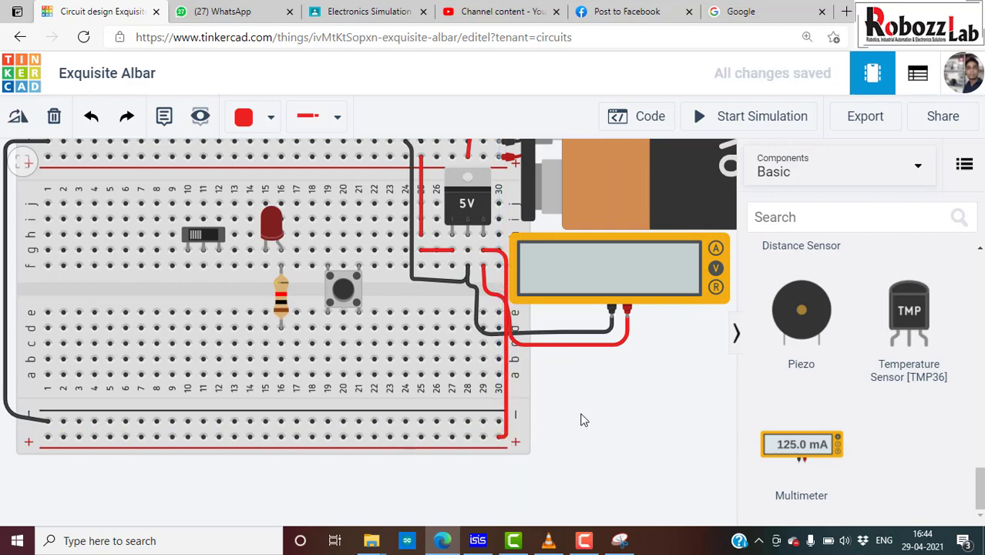
click(506, 426)
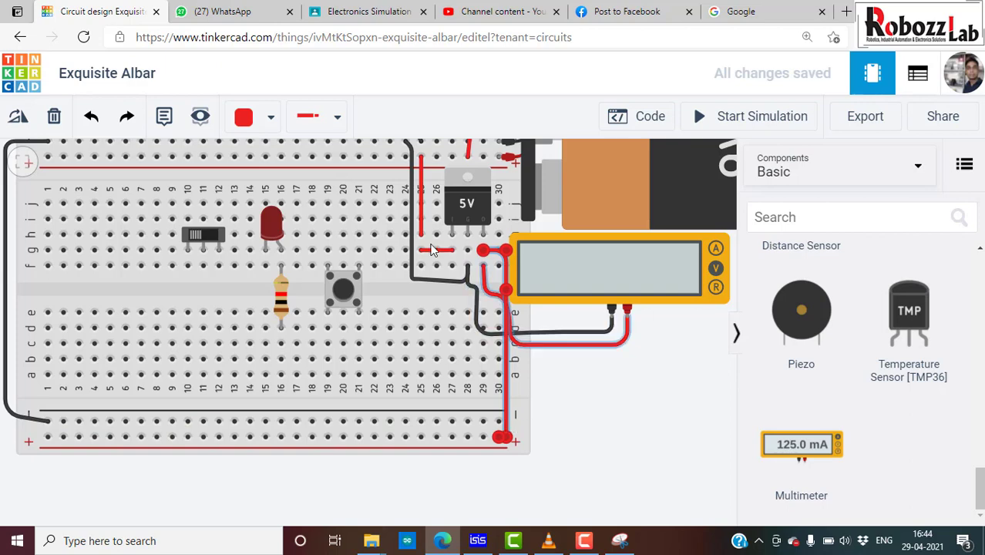
click(262, 116)
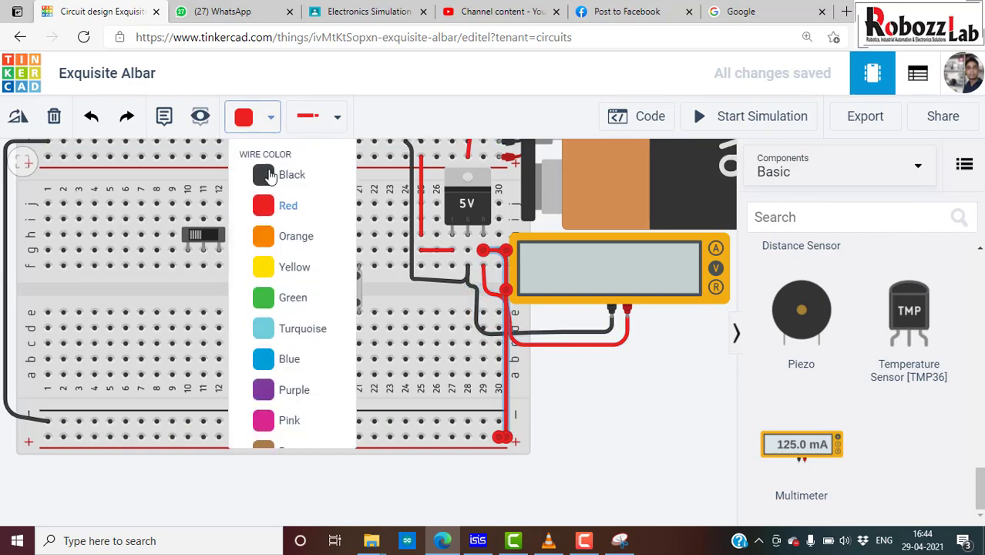
click(272, 241)
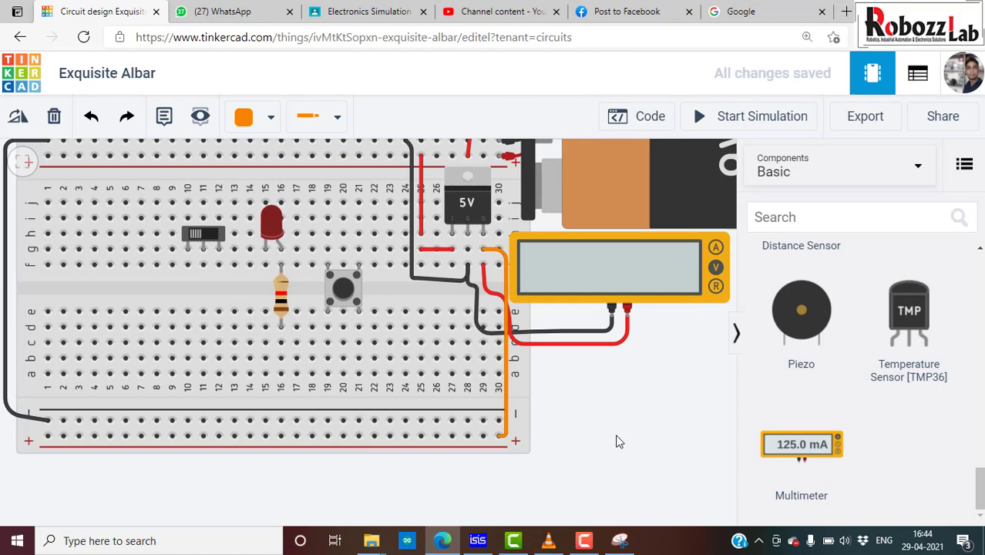
scroll(620, 436, down, 2)
Start the simulation and check that the multimeter reads 5.00 V
click(746, 115)
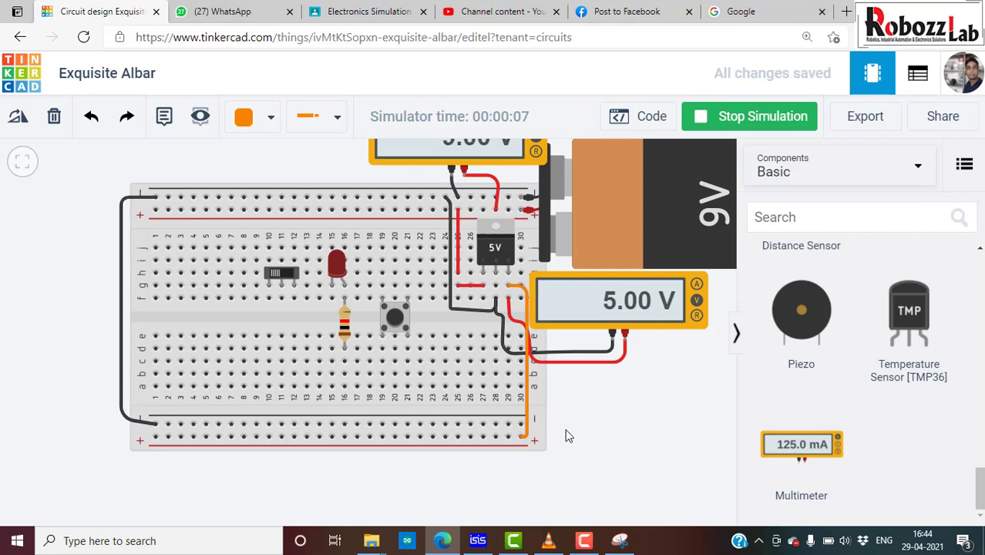
scroll(271, 287, up, 2)
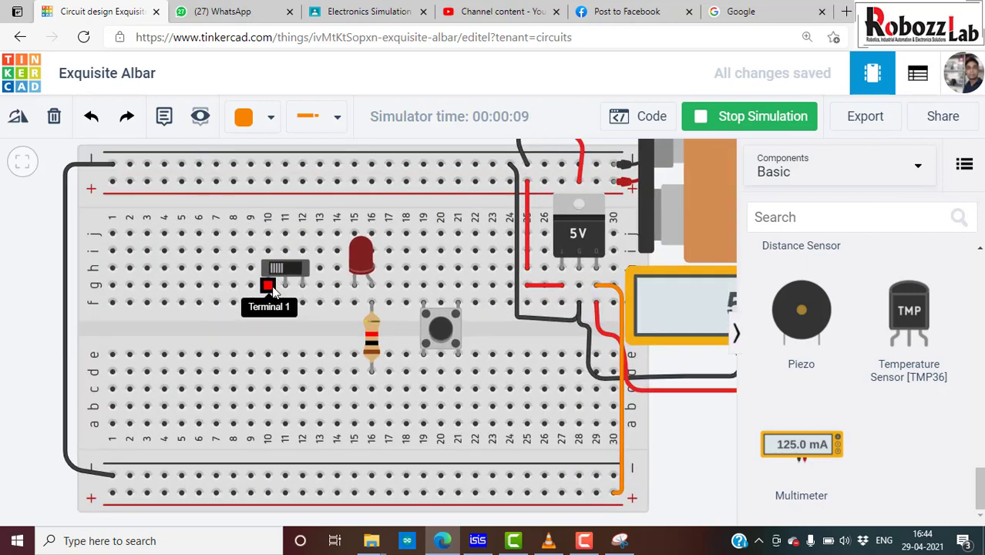
scroll(271, 287, up, 2)
scroll(225, 263, down, 1)
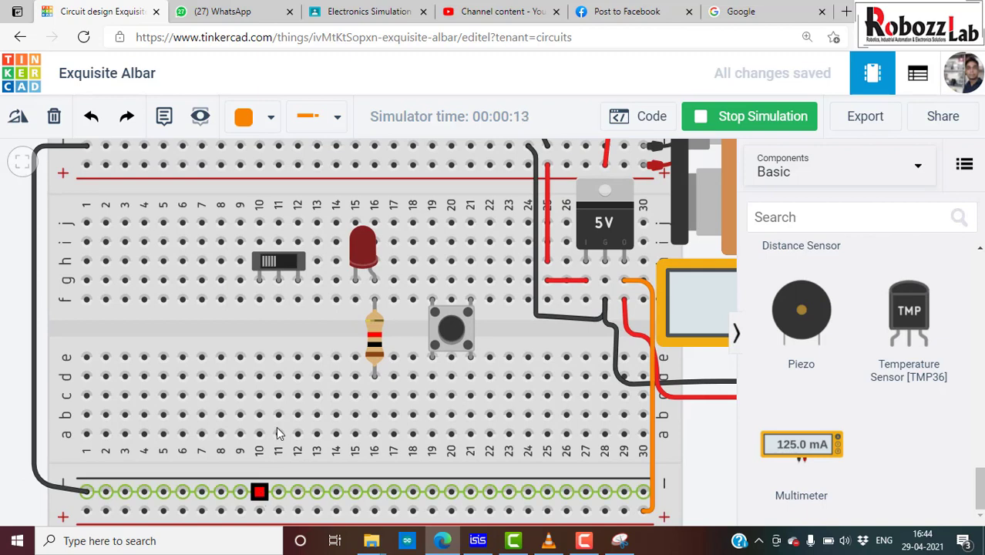
click(286, 263)
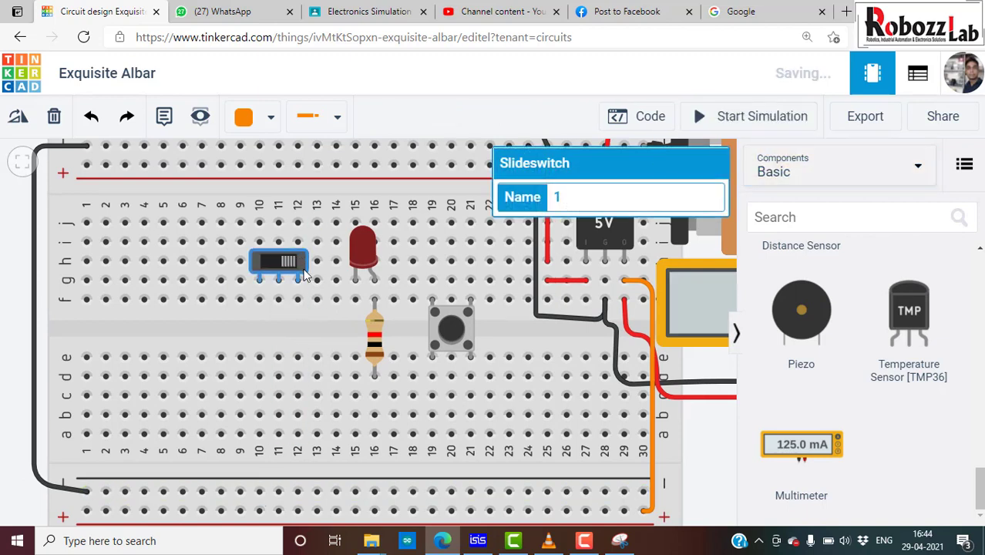
Move the slide switch to rows d–b and wire a10 to the bottom negative rail in black
drag(301, 268, 301, 381)
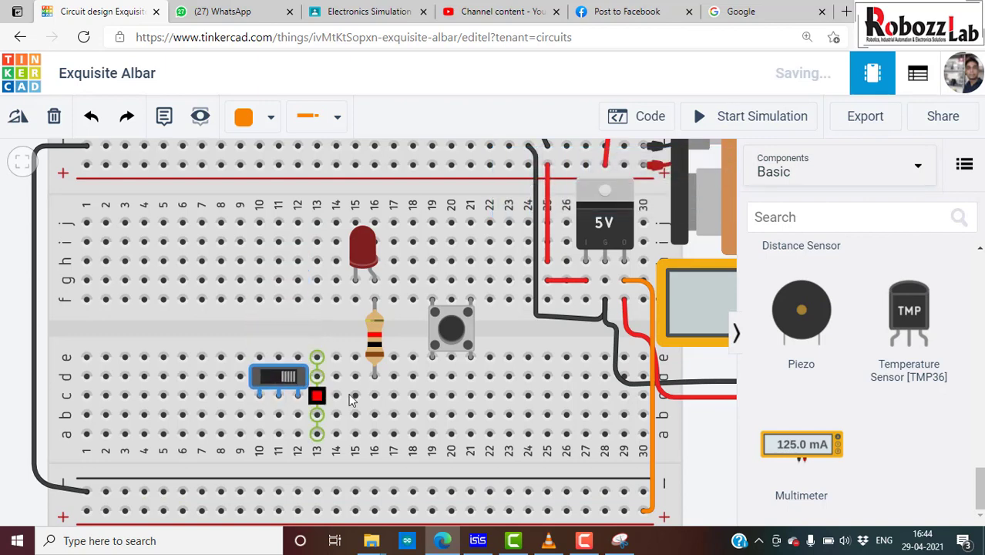
click(696, 457)
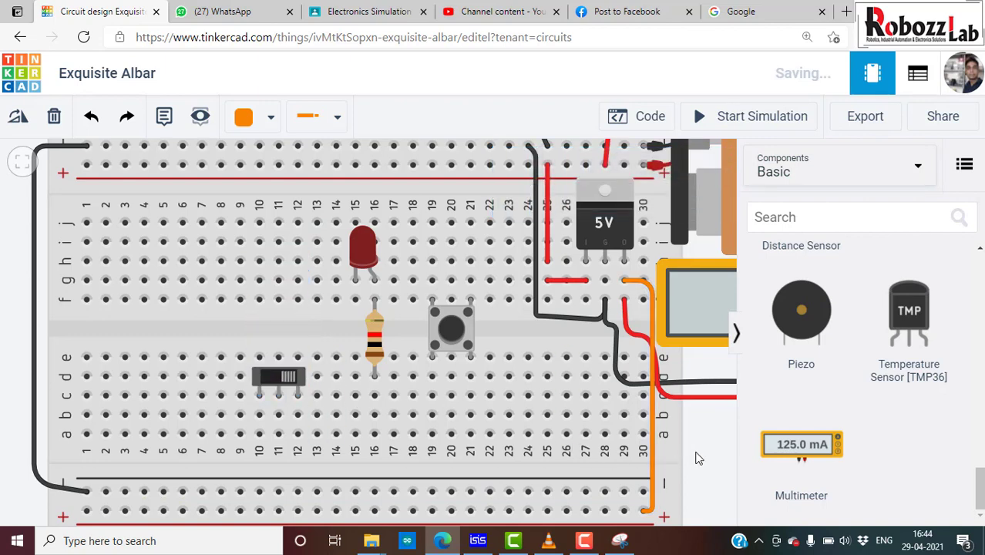
click(259, 492)
click(260, 434)
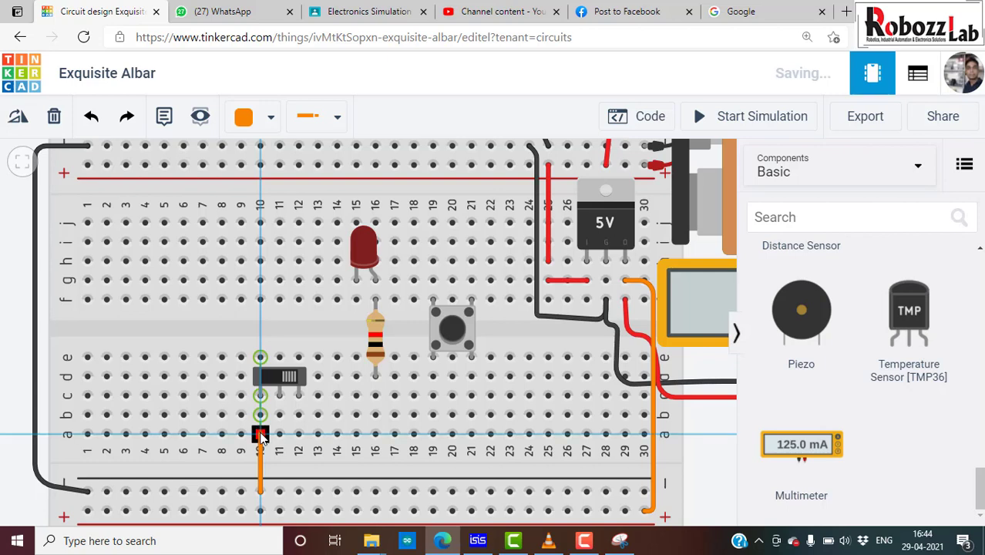
click(262, 117)
click(266, 174)
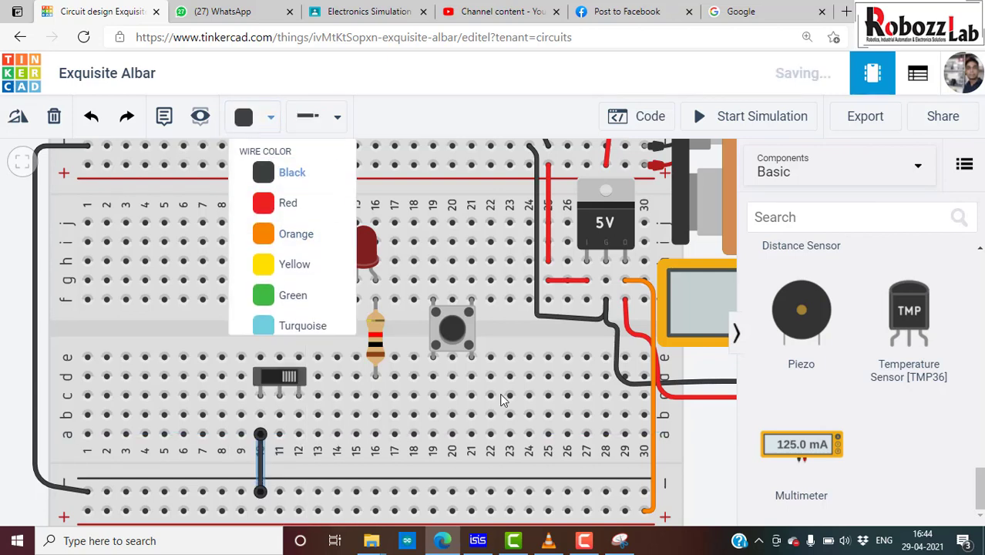
click(279, 435)
click(280, 456)
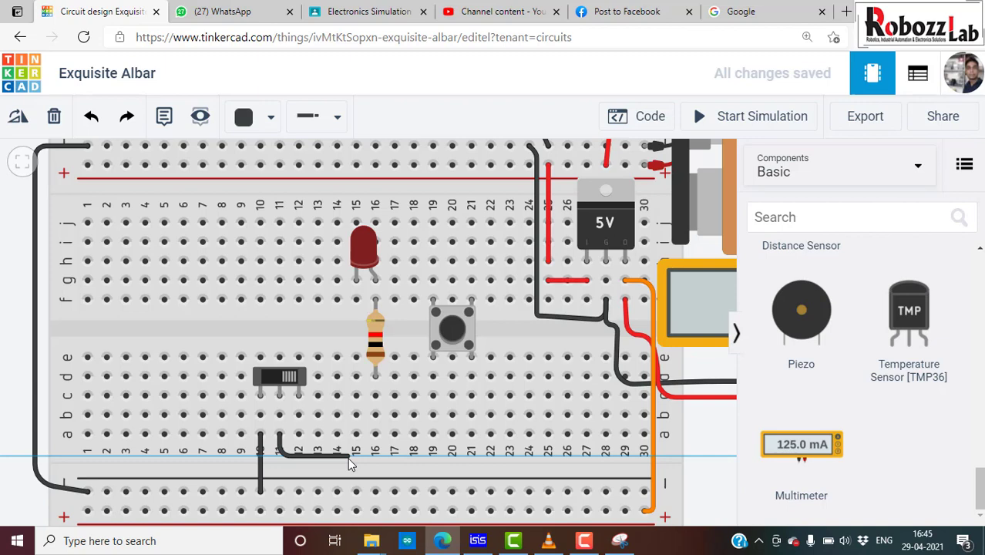
Move the resistor to bridge row a and the negative rail, and the LED to rows d–c
key(Escape)
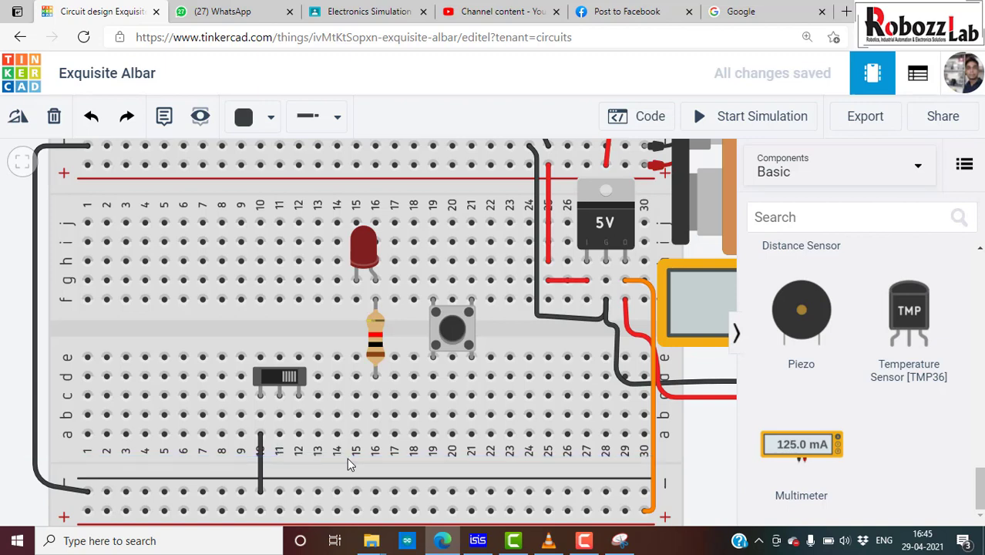
click(376, 347)
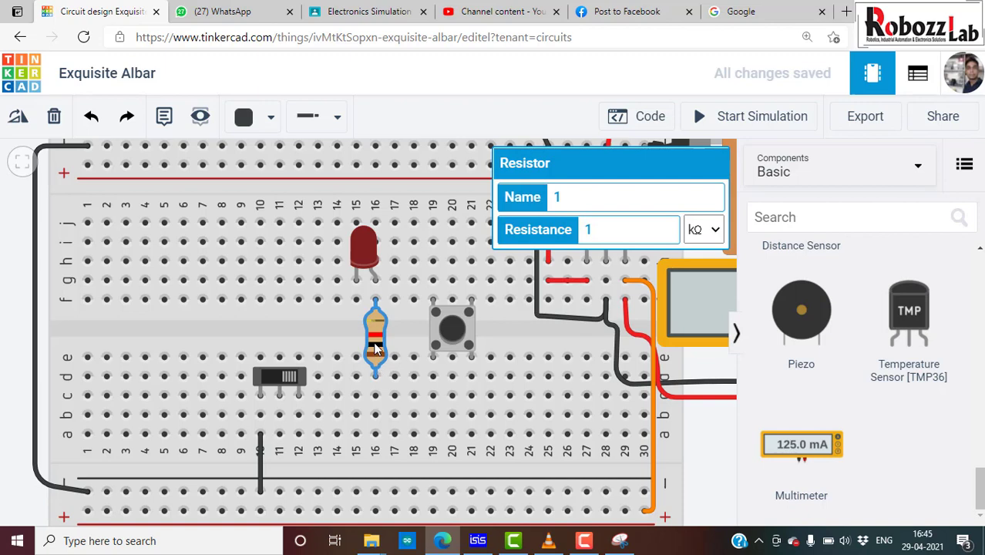
drag(376, 346, 378, 416)
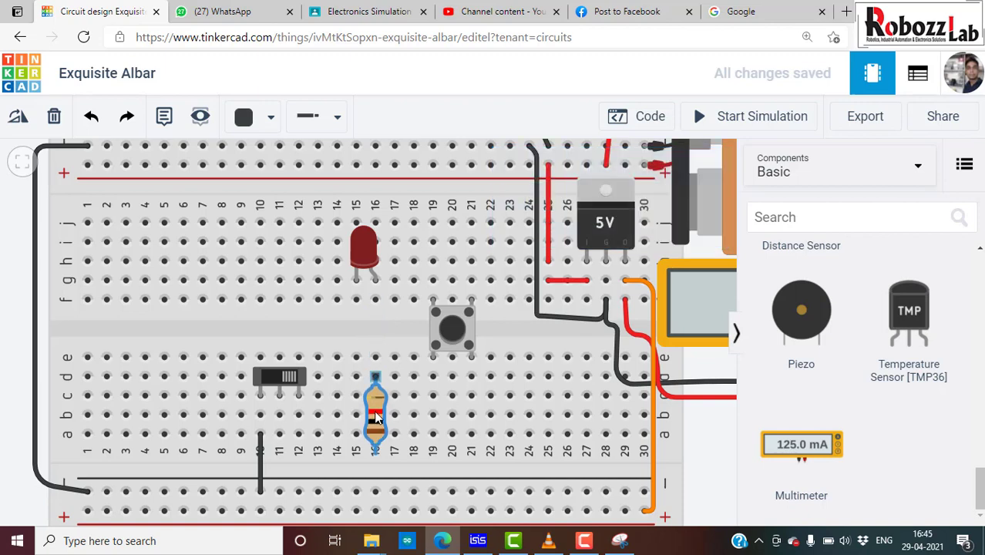
drag(376, 416, 377, 474)
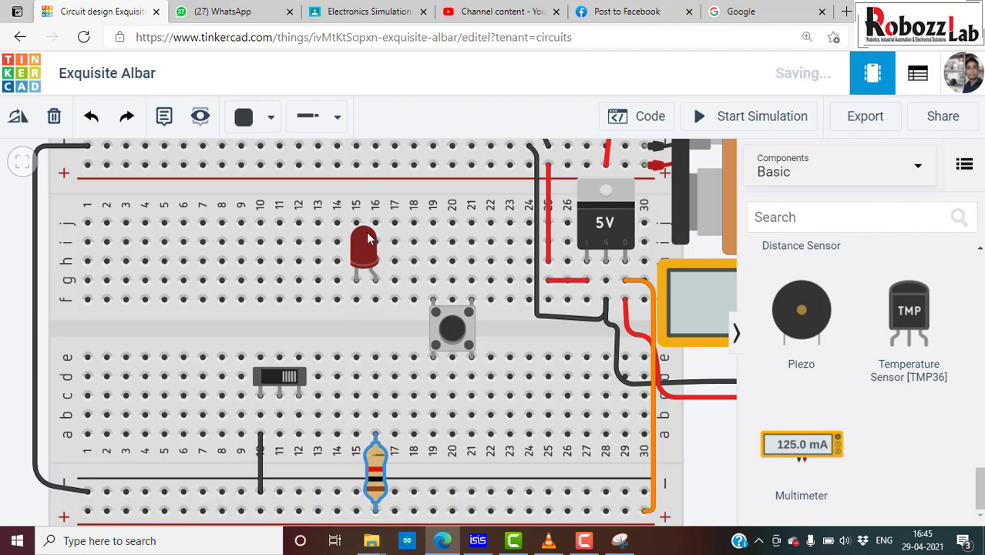
drag(362, 246, 364, 380)
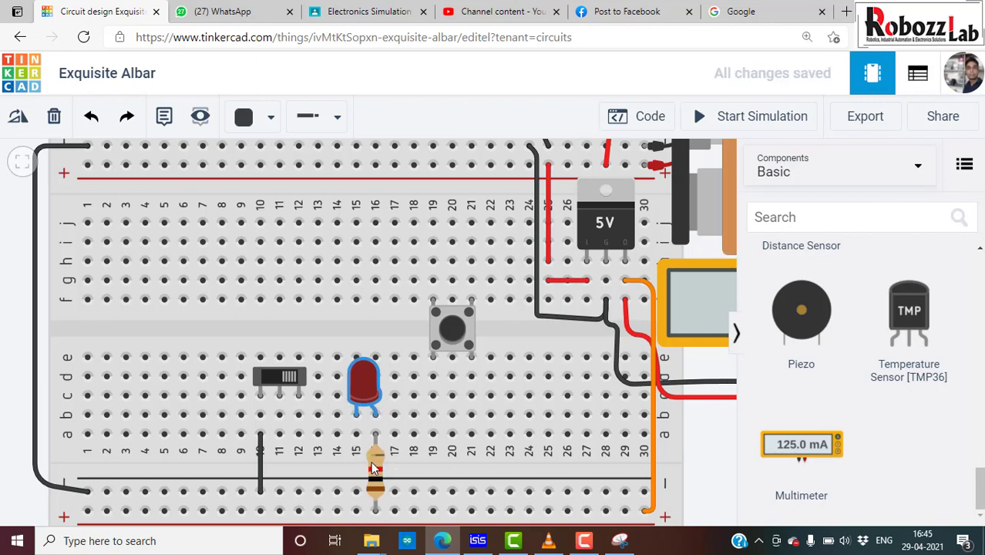
Wire a11 to a15 and start the simulation
click(279, 435)
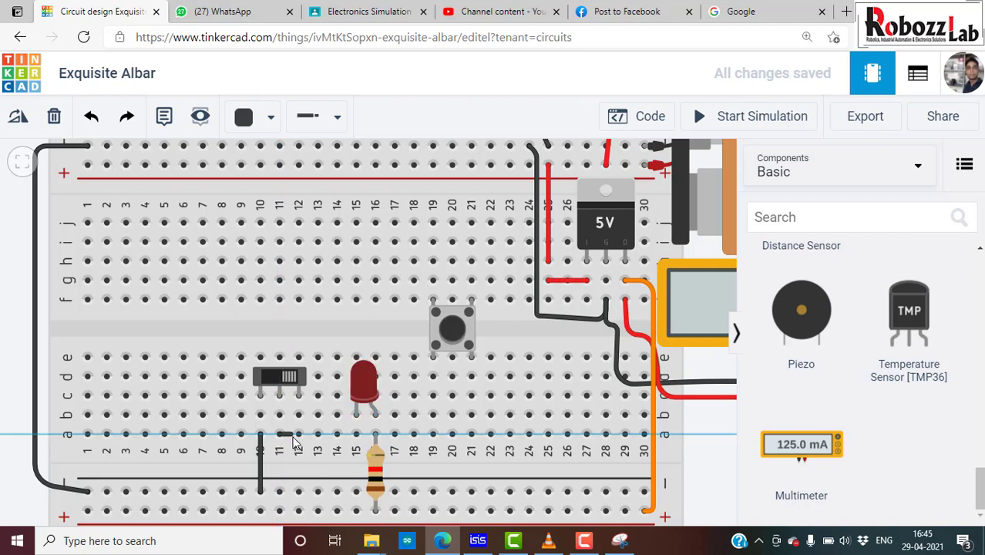
click(356, 434)
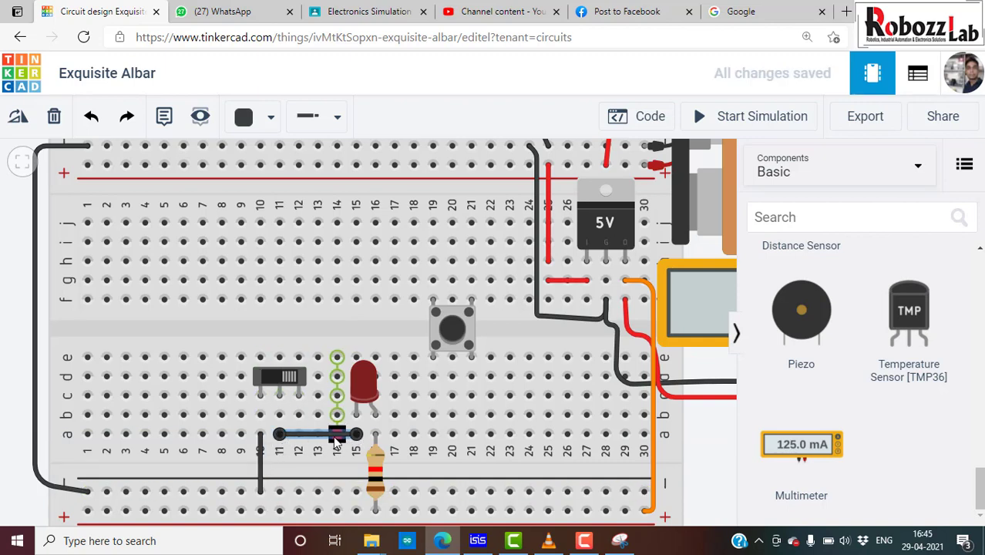
click(720, 123)
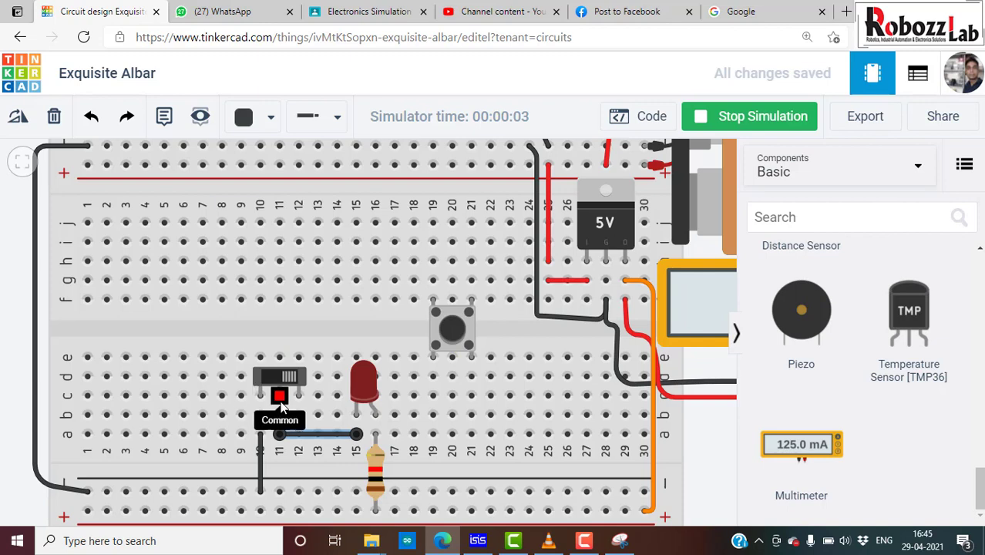
Zoom out and toggle the slide switch while the simulation runs
scroll(416, 331, down, 1)
scroll(411, 340, down, 1)
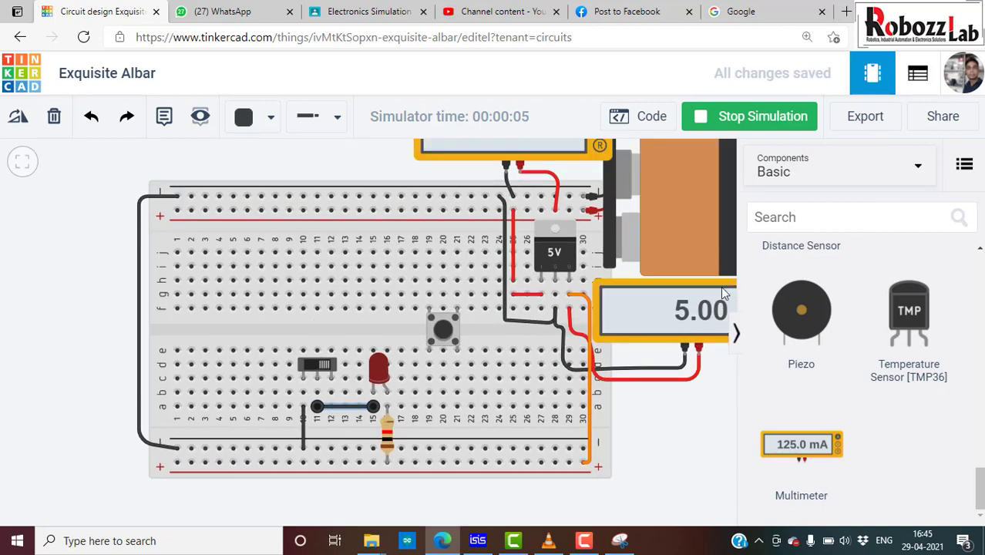
scroll(532, 339, down, 1)
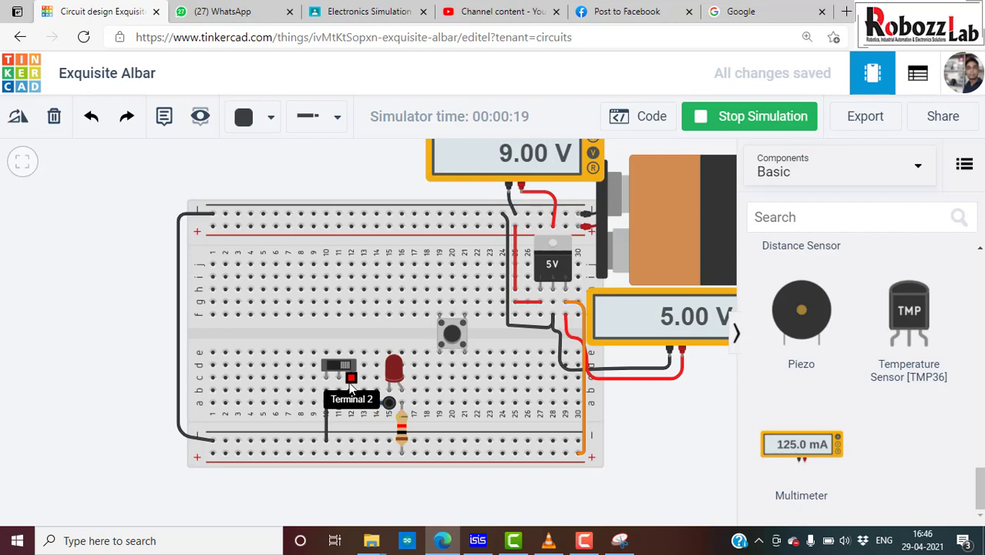
click(345, 370)
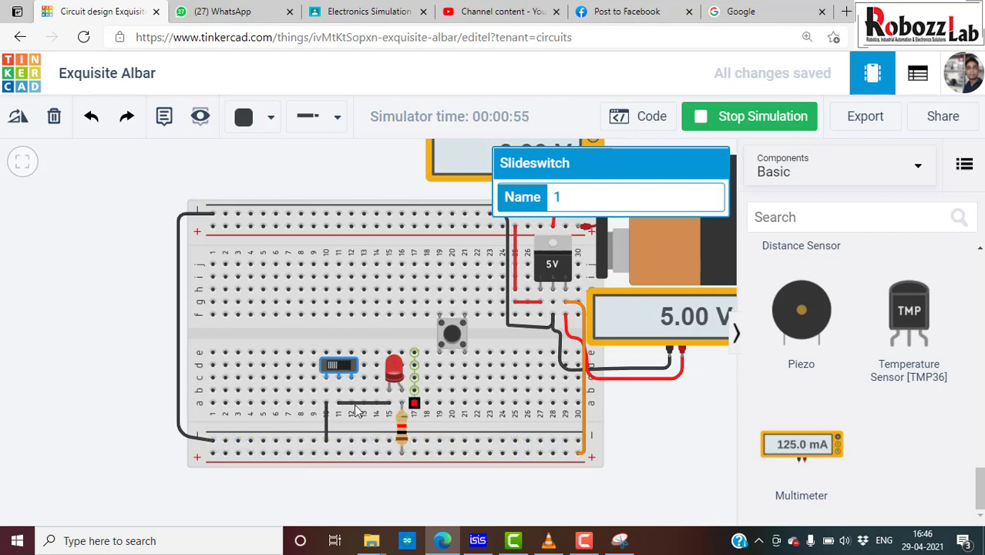
Stop the simulation and place a second slide switch at the breadboard's left end
click(724, 116)
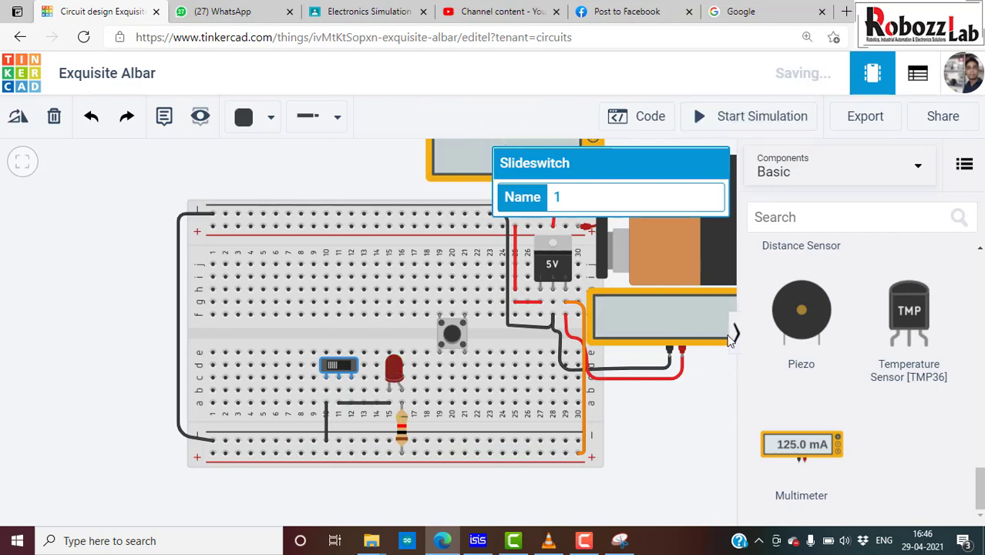
scroll(786, 386, up, 2)
scroll(844, 378, up, 3)
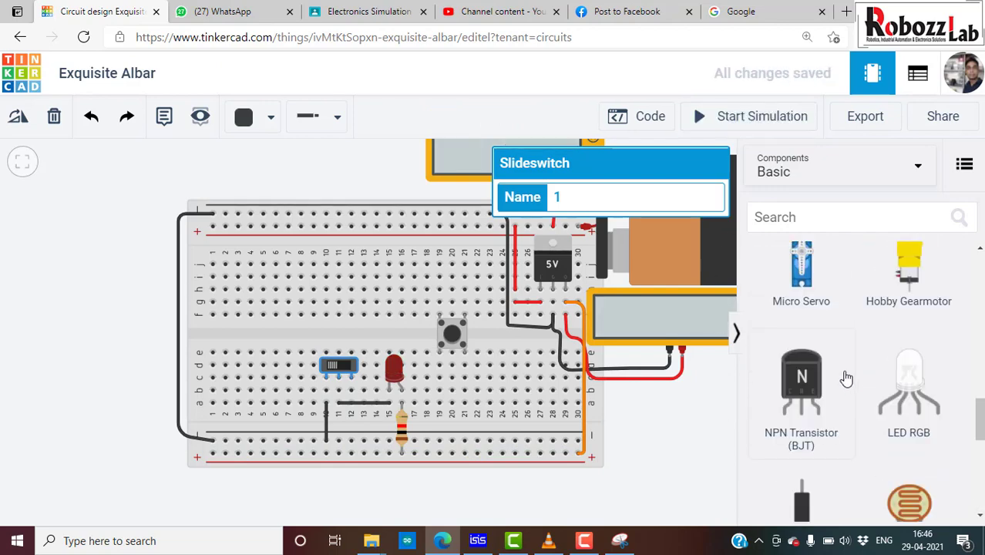
scroll(846, 376, up, 3)
scroll(845, 376, up, 3)
scroll(864, 401, up, 2)
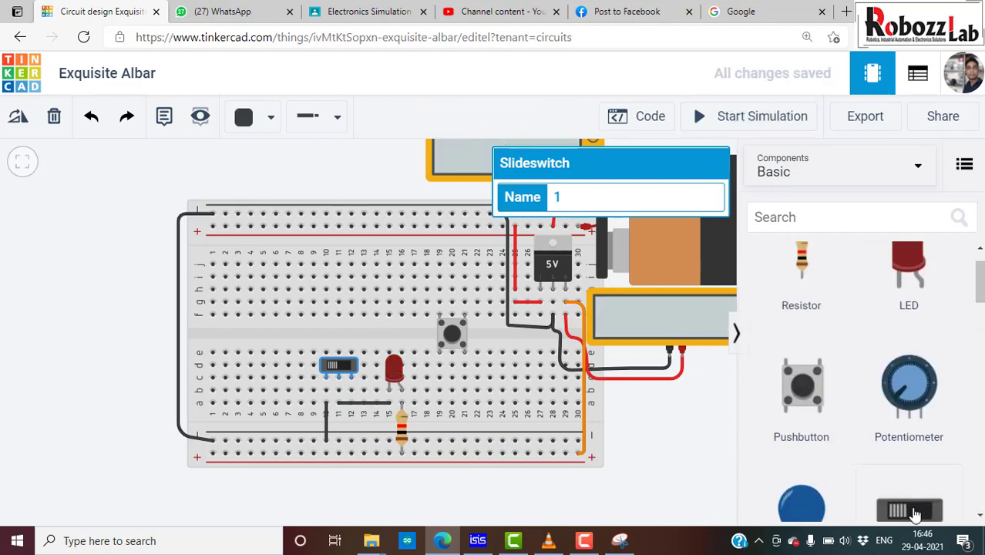
mouse_move(909, 509)
mouse_down()
mouse_move(223, 293)
mouse_move(237, 291)
mouse_up()
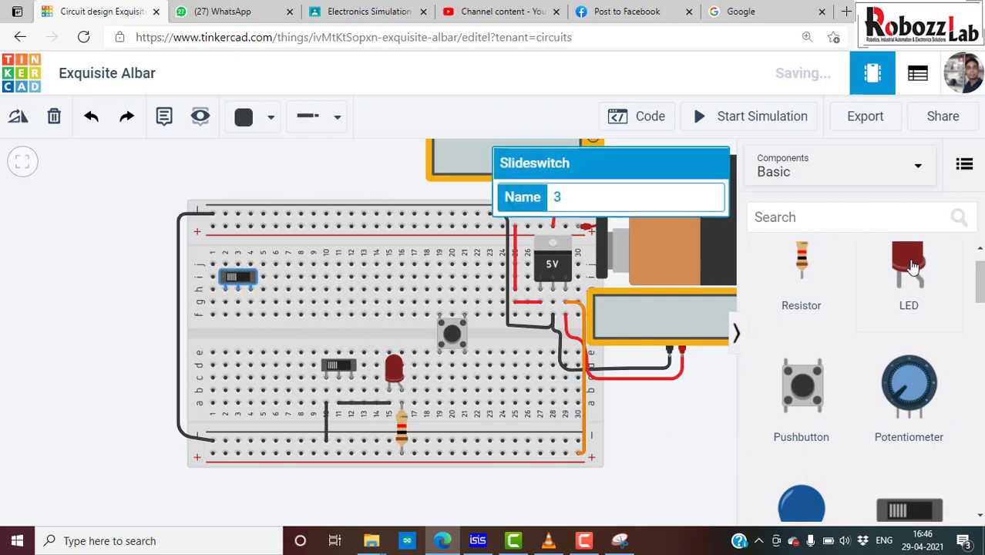
Add an LED at column 3 with a vertical resistor beside it, and lower the new switch
drag(910, 269, 493, 270)
mouse_move(303, 276)
mouse_down()
mouse_move(205, 268)
mouse_move(295, 281)
mouse_up()
drag(205, 266, 284, 284)
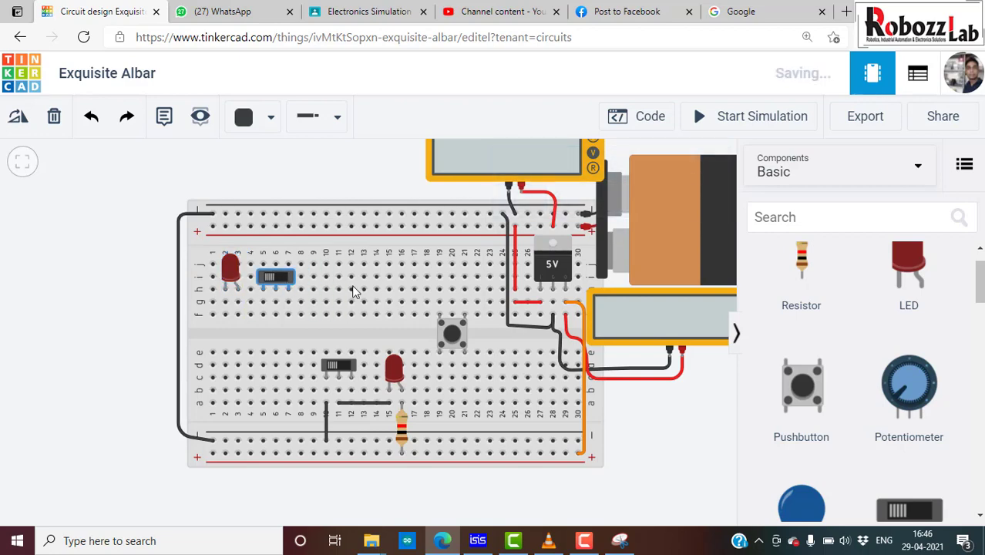
mouse_move(801, 266)
mouse_down()
mouse_move(235, 394)
mouse_move(241, 345)
mouse_up()
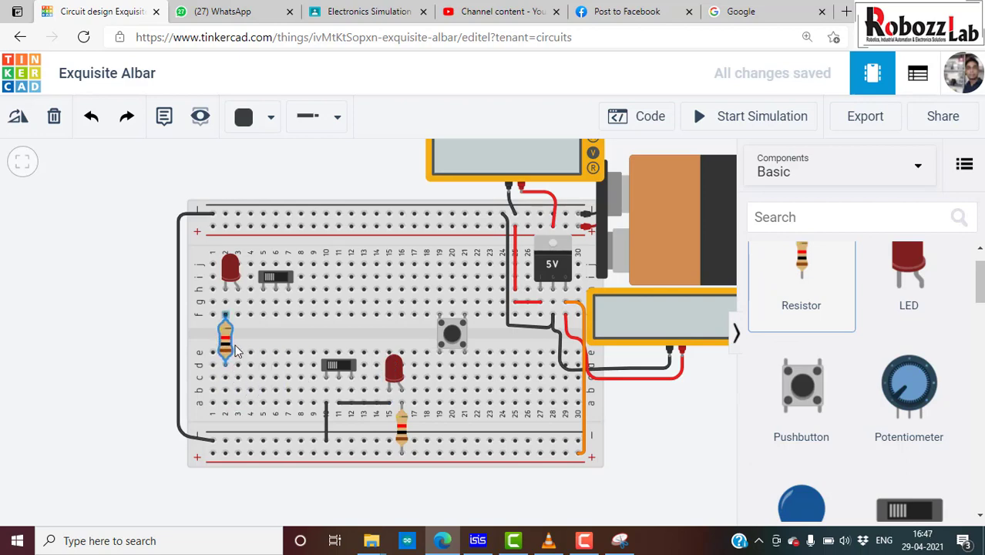
mouse_move(281, 279)
mouse_down()
mouse_move(271, 383)
mouse_move(257, 385)
mouse_up()
click(110, 348)
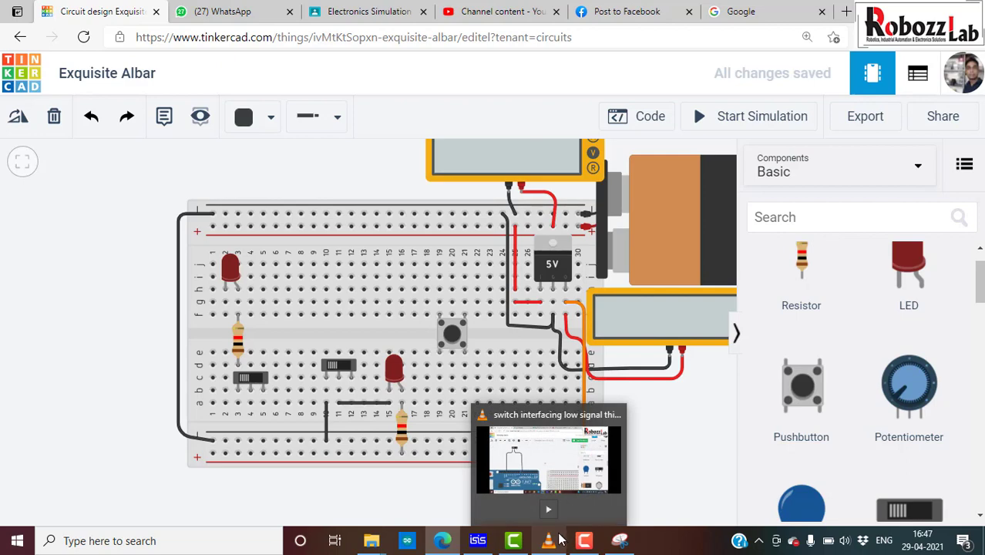
Wire the new LED's column up the board's left edge to the top rail
click(224, 317)
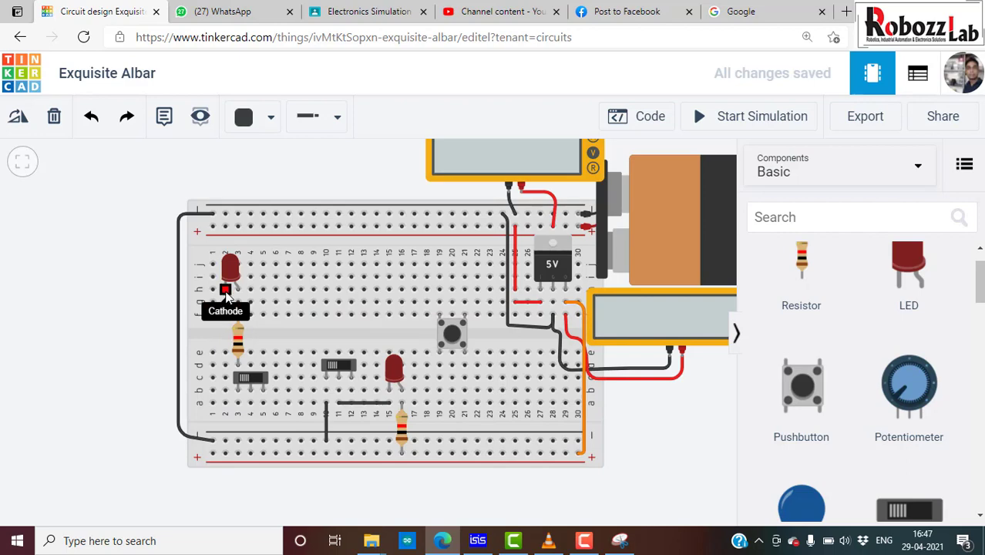
key(Escape)
click(225, 316)
click(226, 329)
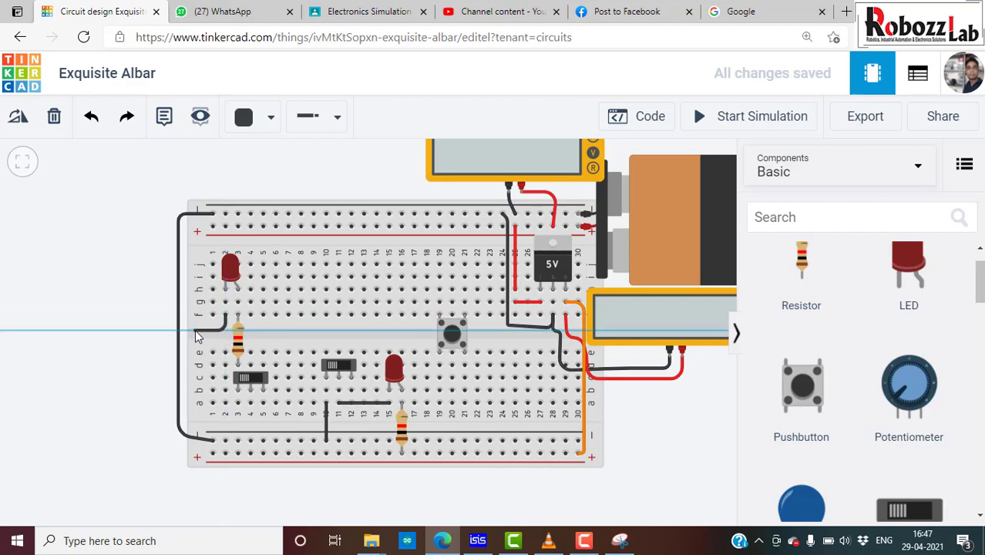
click(195, 329)
click(196, 214)
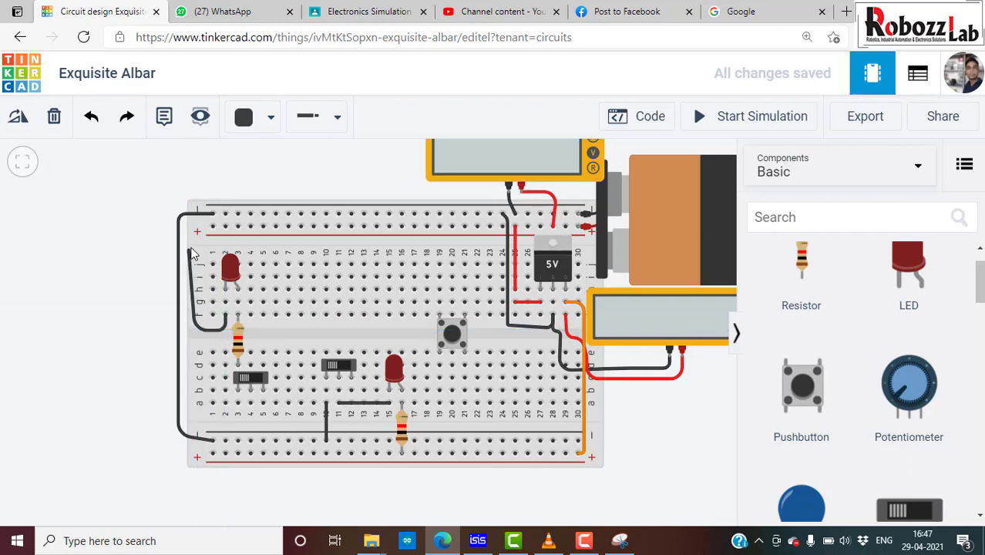
click(211, 215)
click(213, 215)
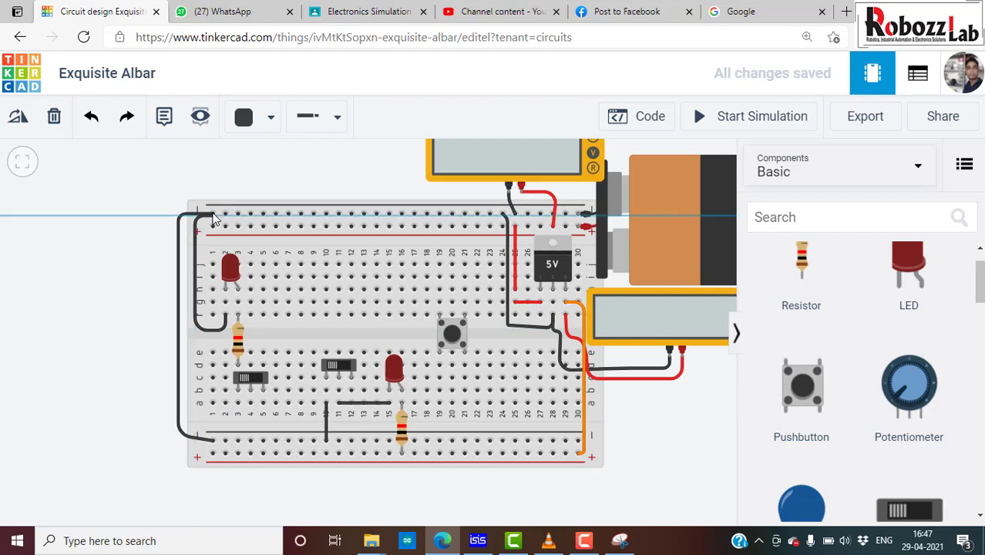
click(212, 216)
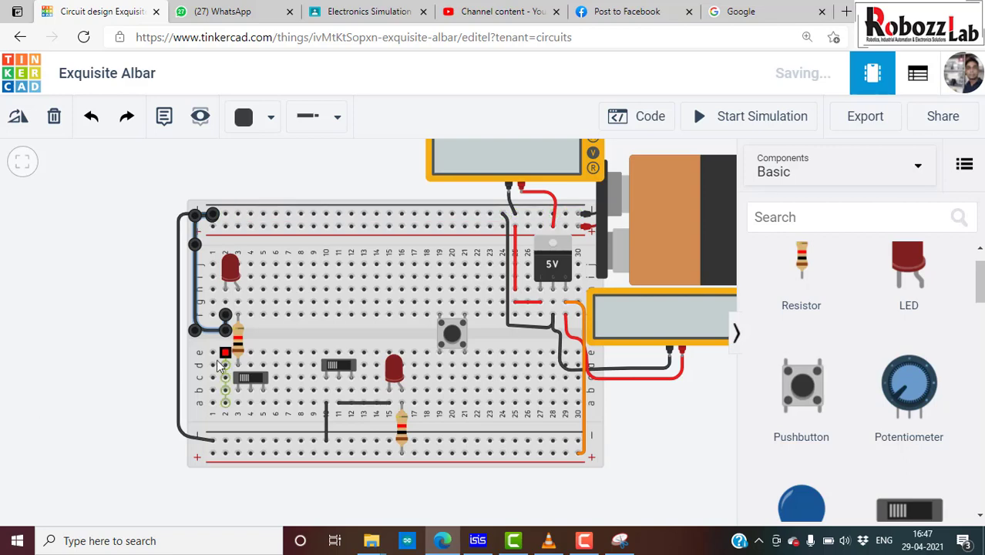
click(125, 332)
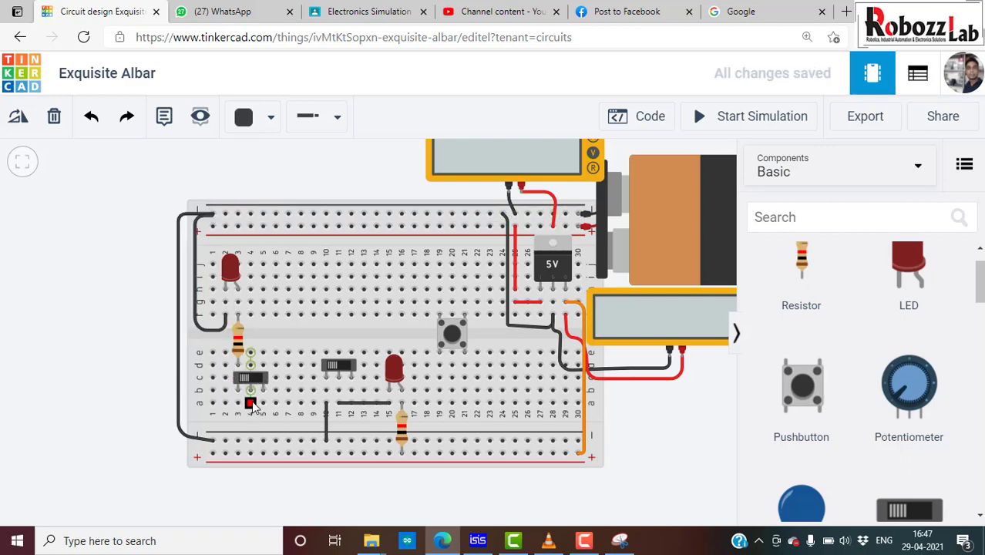
Run a red wire from hole a4 to the bottom power rail
click(250, 403)
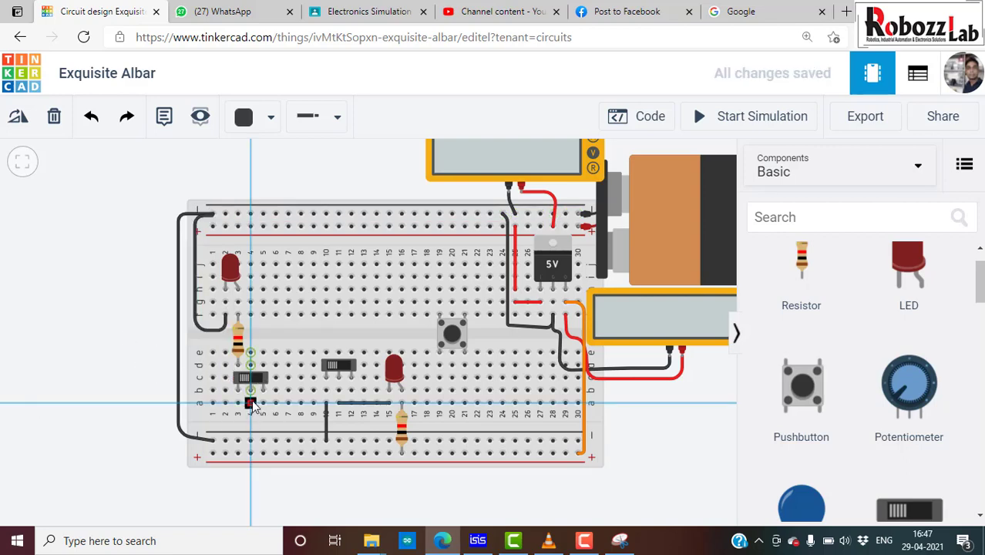
click(255, 456)
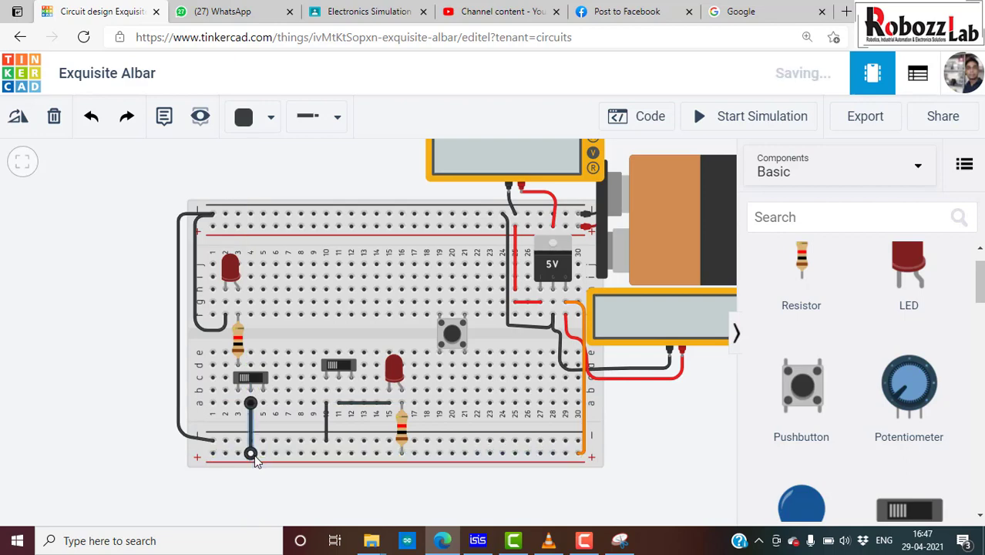
click(262, 119)
click(285, 209)
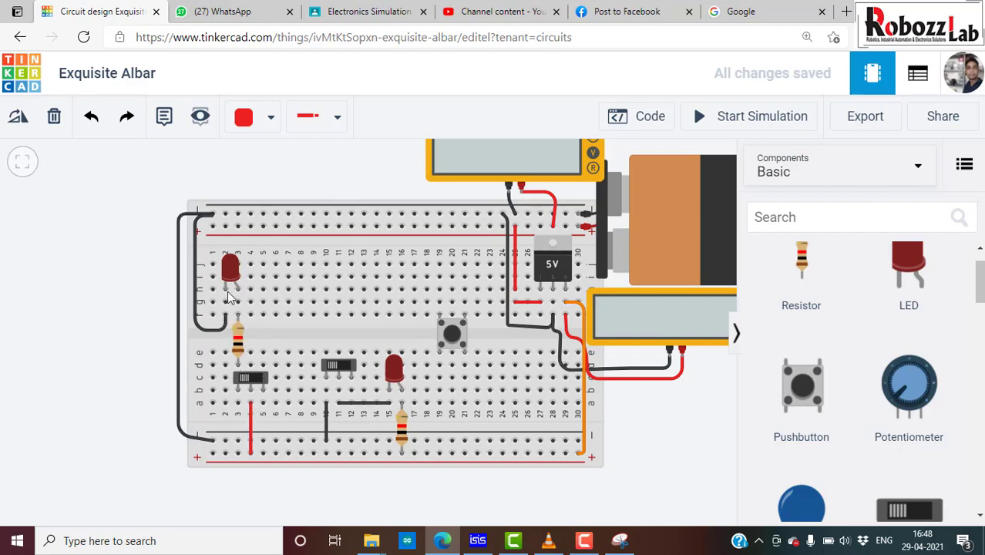
Toggle the new and middle slide switches during a simulation run, then add a third LED
click(743, 124)
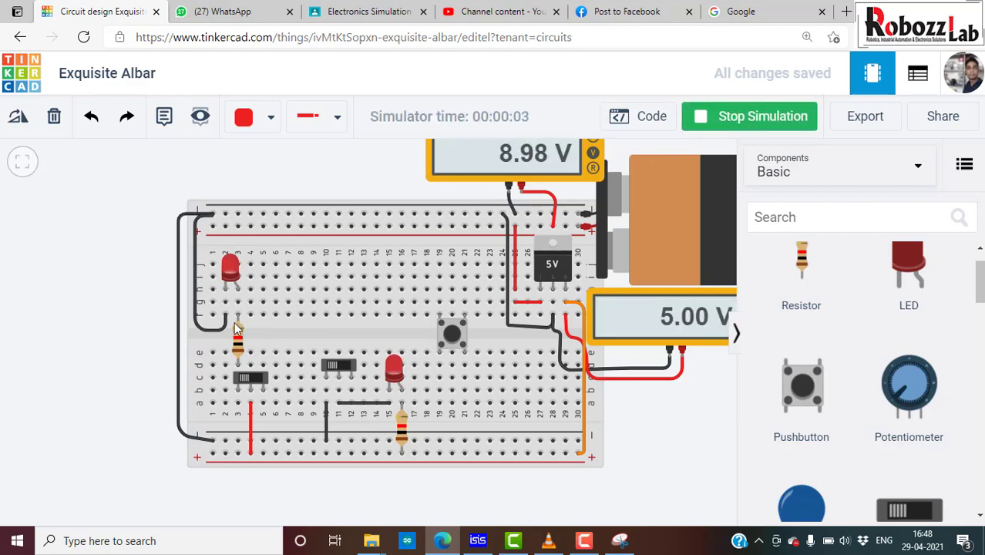
click(256, 382)
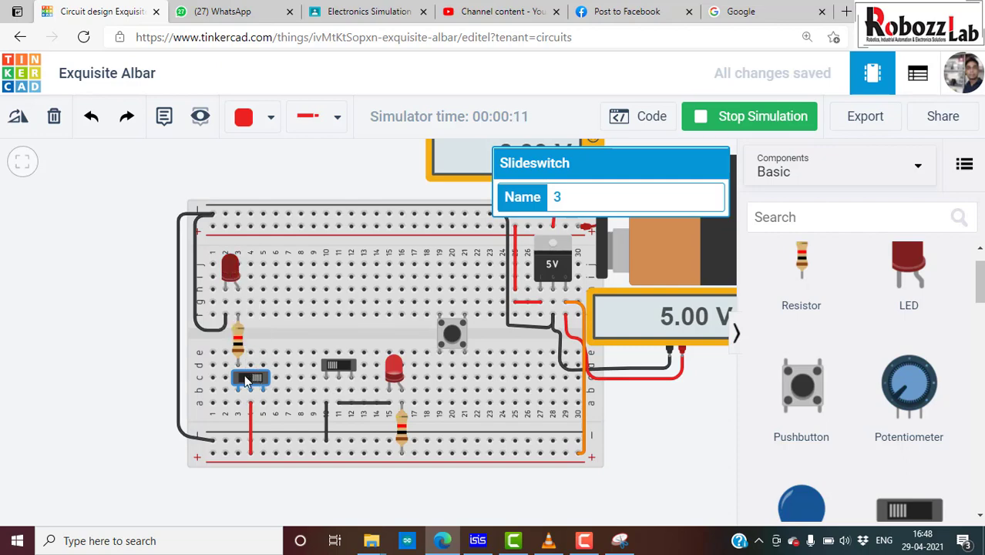
click(345, 371)
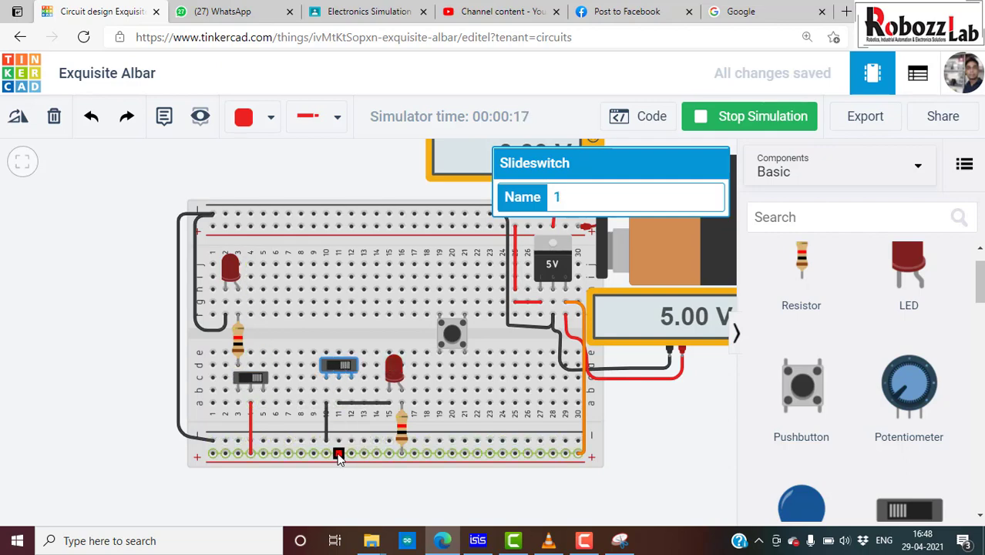
click(345, 368)
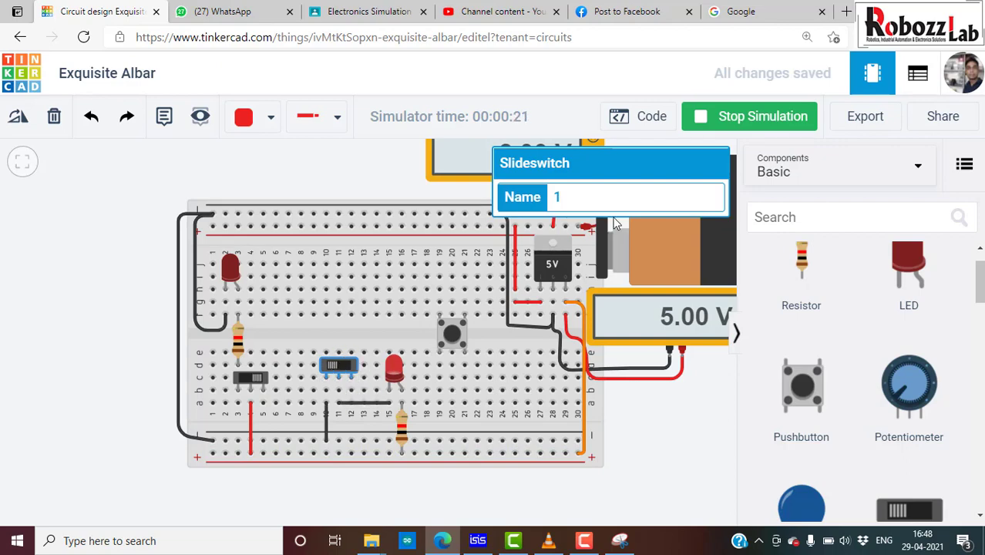
click(740, 114)
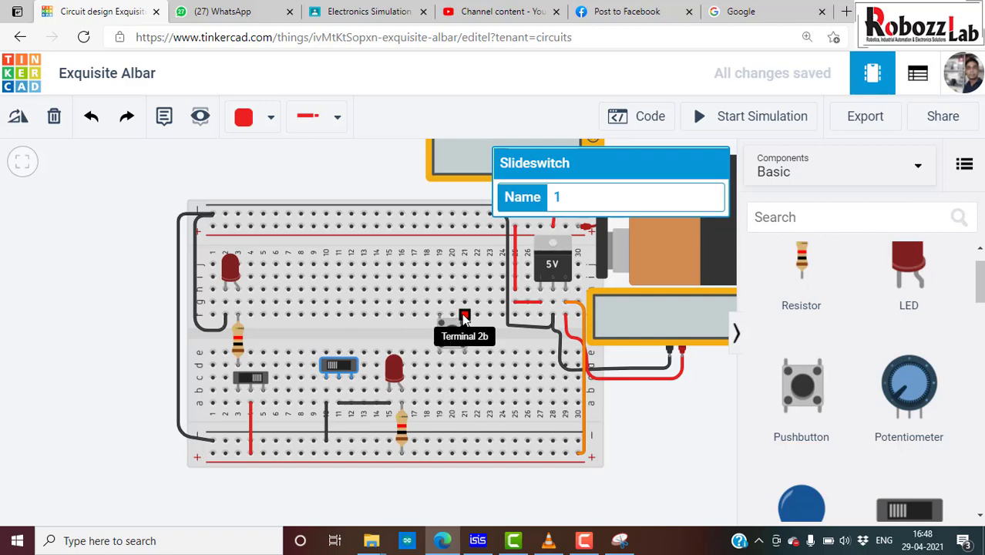
drag(910, 269, 402, 299)
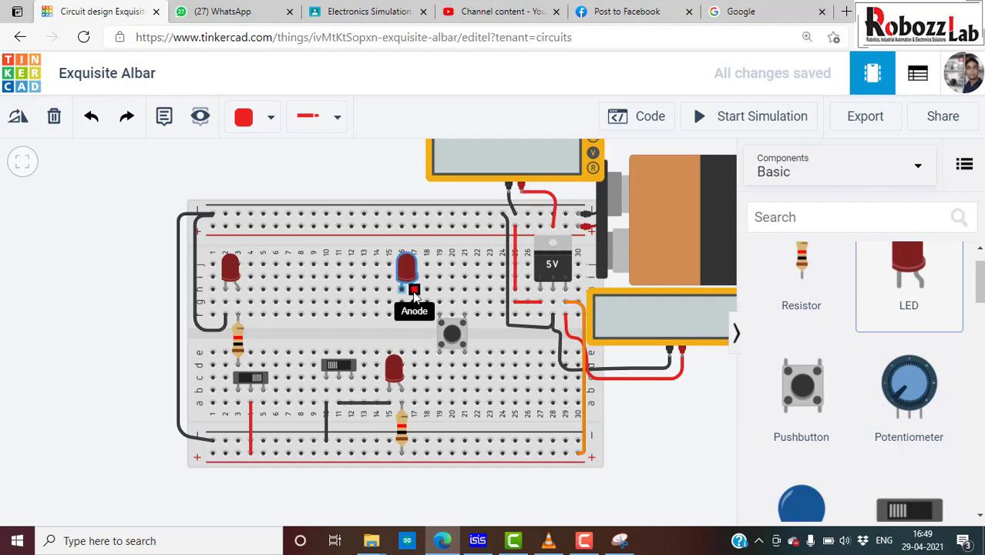
Place the third LED at column 14 with a horizontally rotated resistor beside it
drag(402, 299, 415, 301)
click(664, 415)
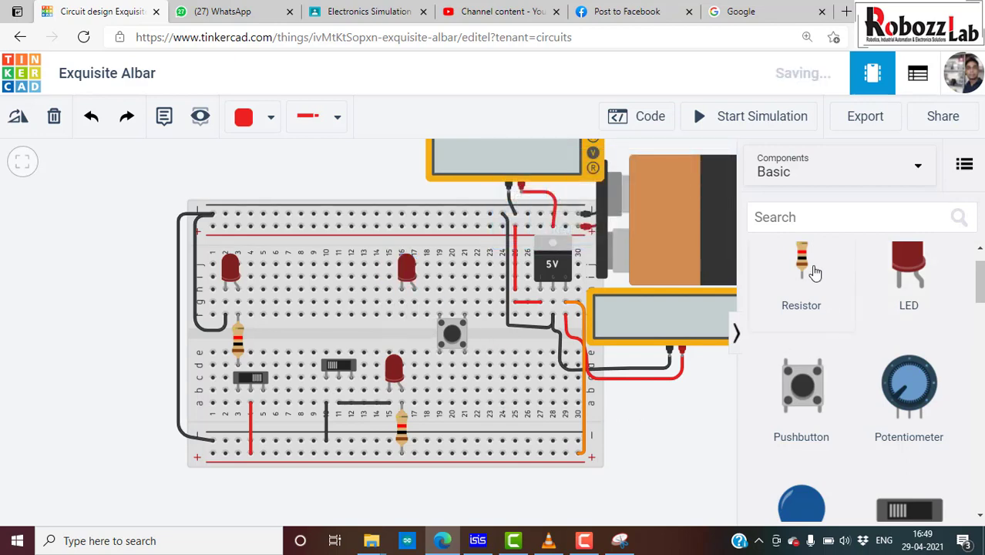
mouse_move(805, 261)
mouse_down()
mouse_move(432, 326)
mouse_move(420, 344)
mouse_move(433, 288)
mouse_up()
click(20, 130)
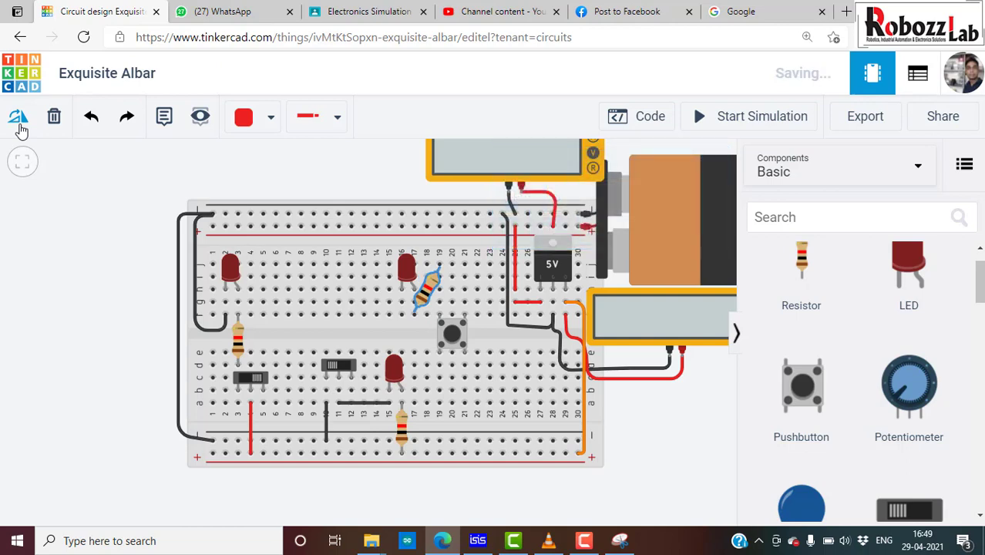
click(21, 129)
click(21, 130)
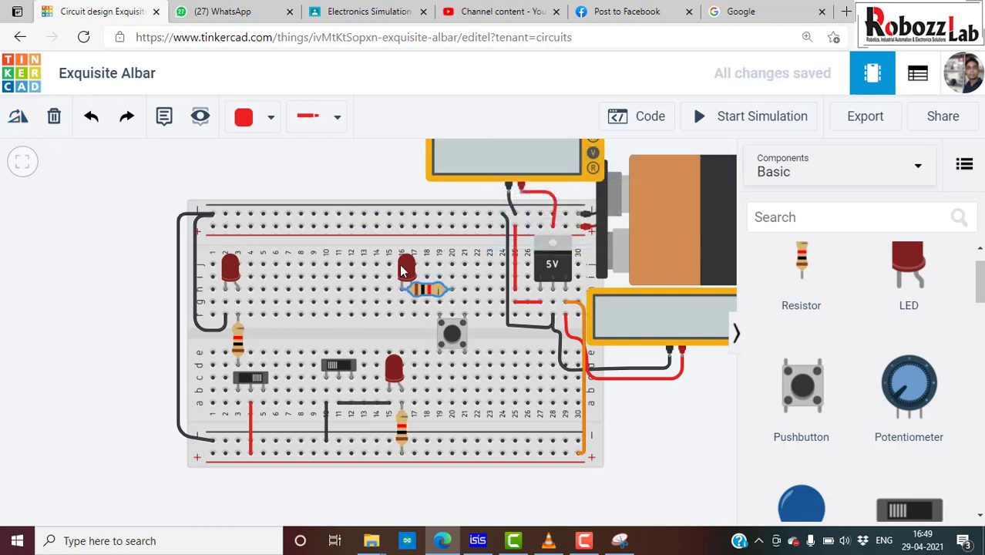
drag(406, 267, 341, 268)
drag(429, 289, 416, 289)
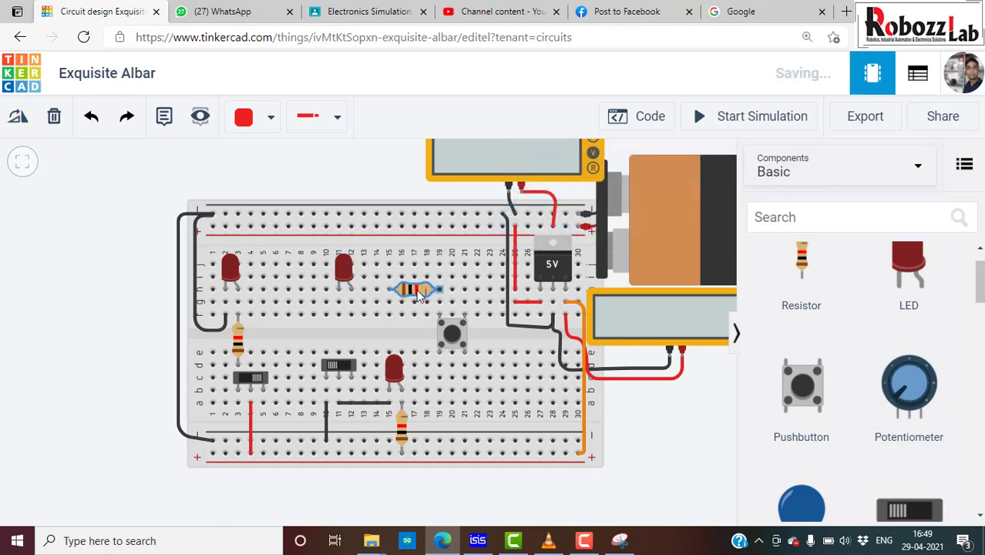
drag(346, 263, 387, 262)
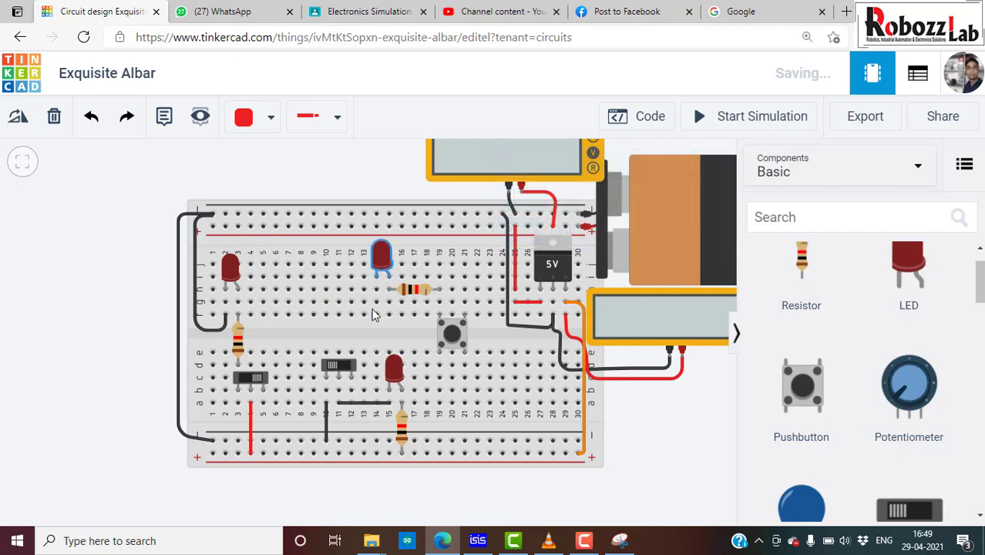
click(665, 442)
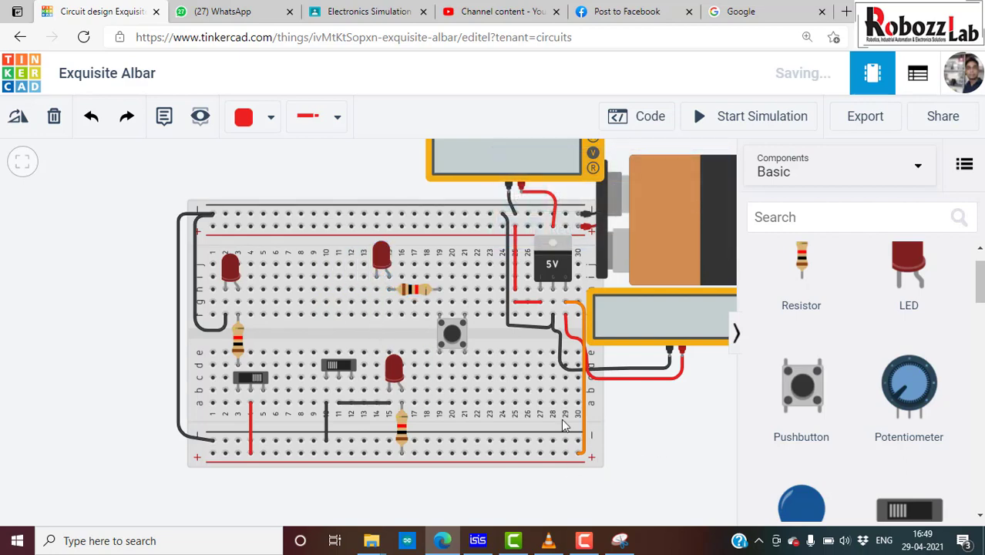
Start a black wire beside the upper LED, bending it near column 13
click(376, 302)
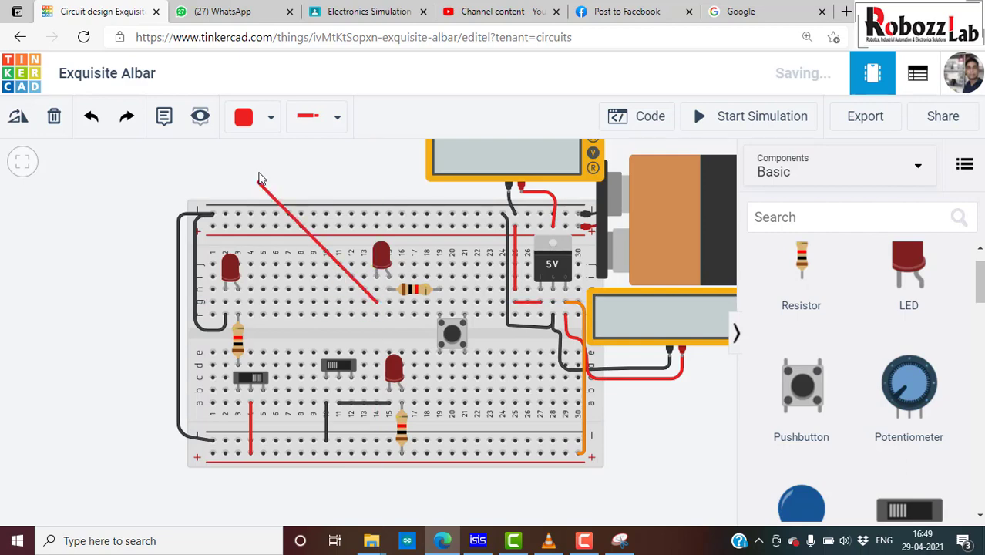
click(262, 134)
click(292, 174)
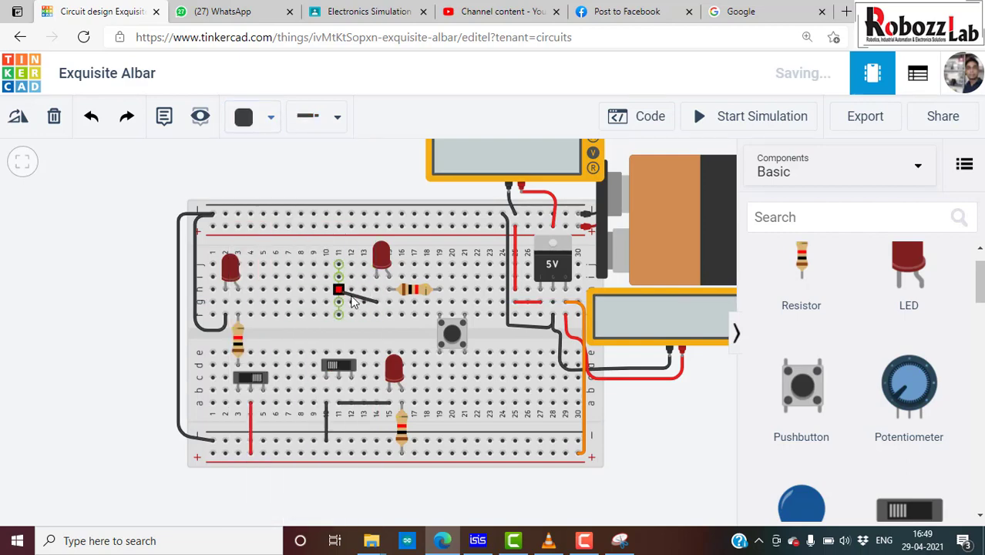
scroll(350, 303, up, 2)
scroll(351, 303, up, 2)
click(374, 310)
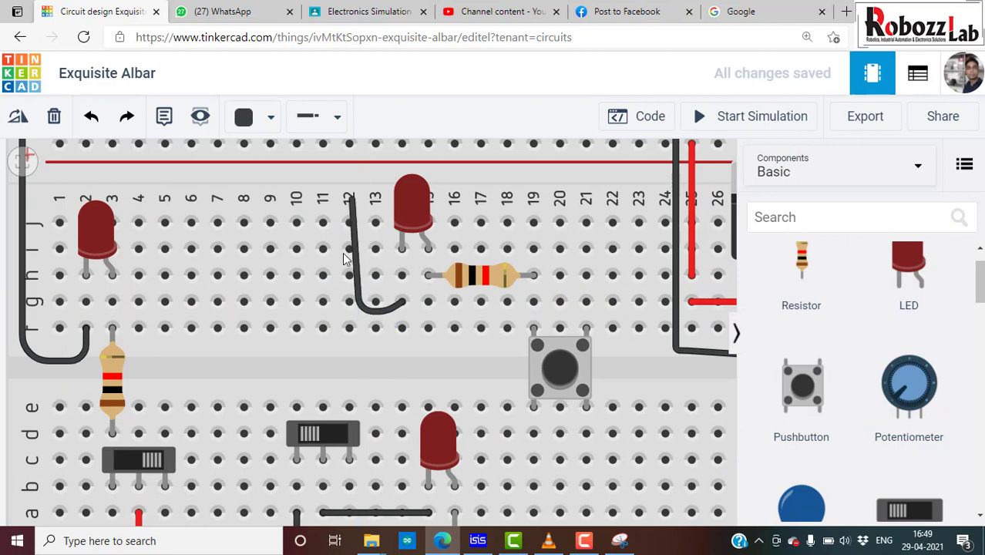
Finish the black wire on the top rail at column 12 with its bend at row g
scroll(340, 270, down, 2)
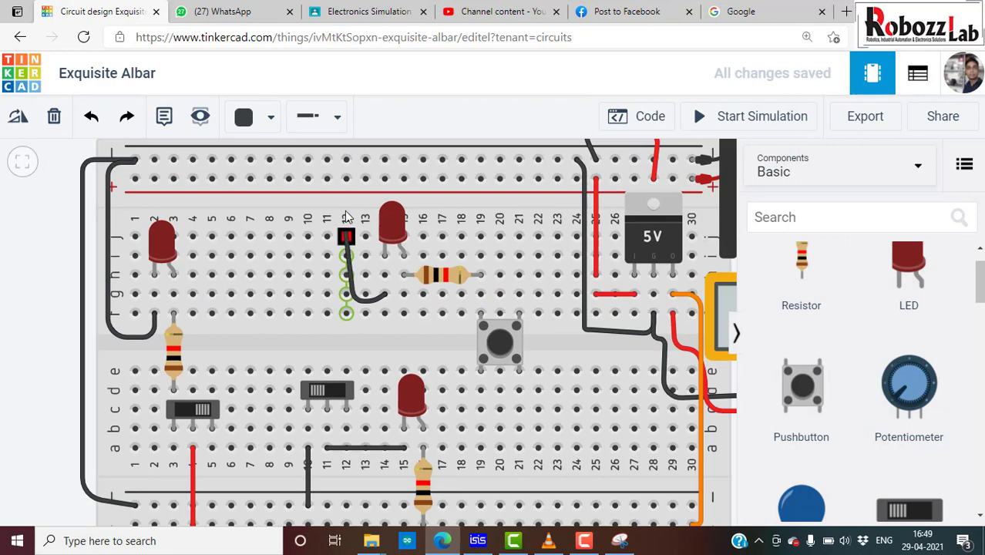
click(346, 160)
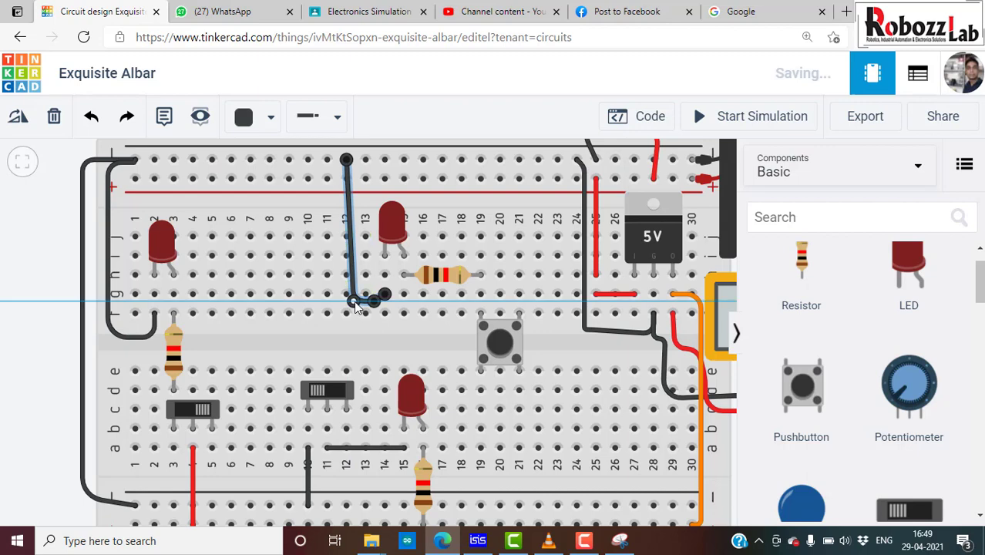
drag(354, 300, 355, 295)
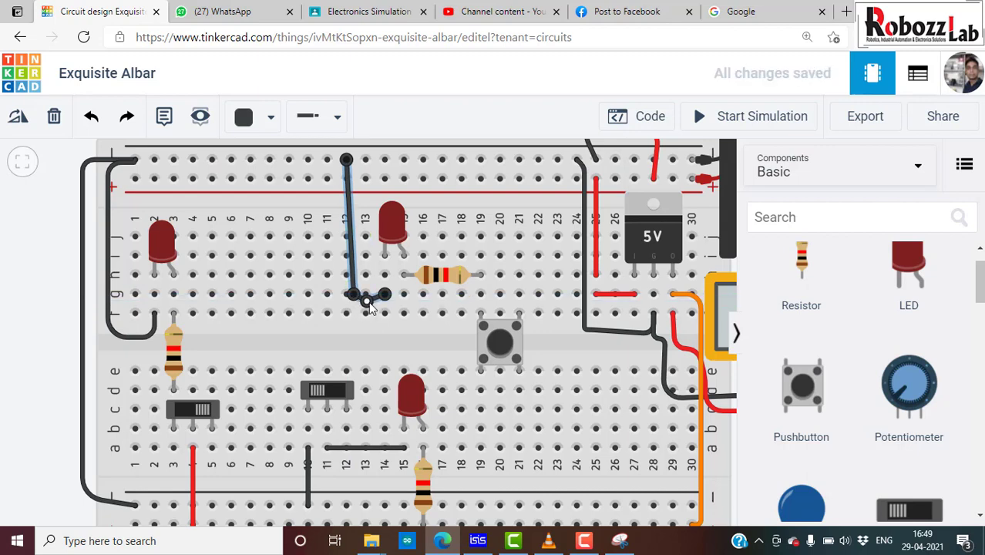
click(370, 301)
click(45, 293)
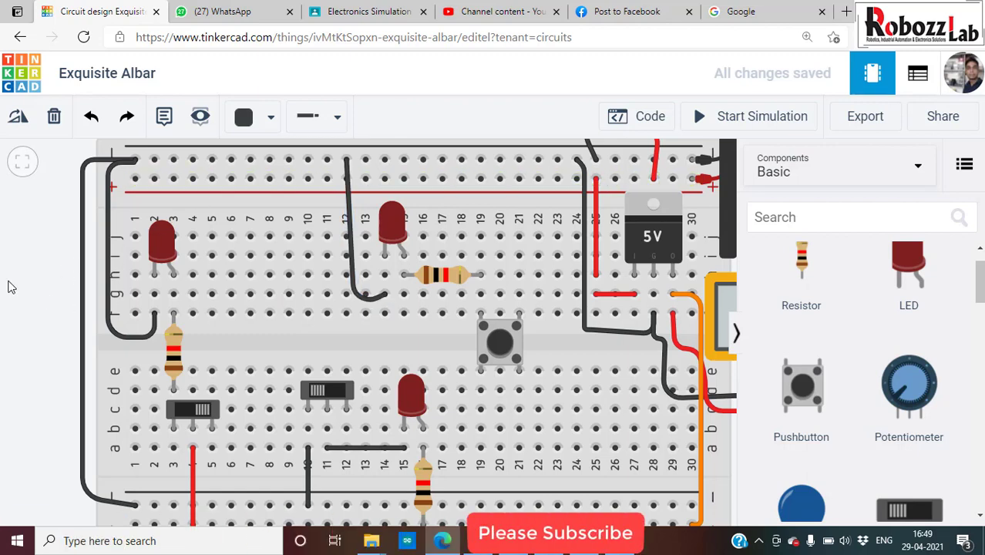
click(401, 276)
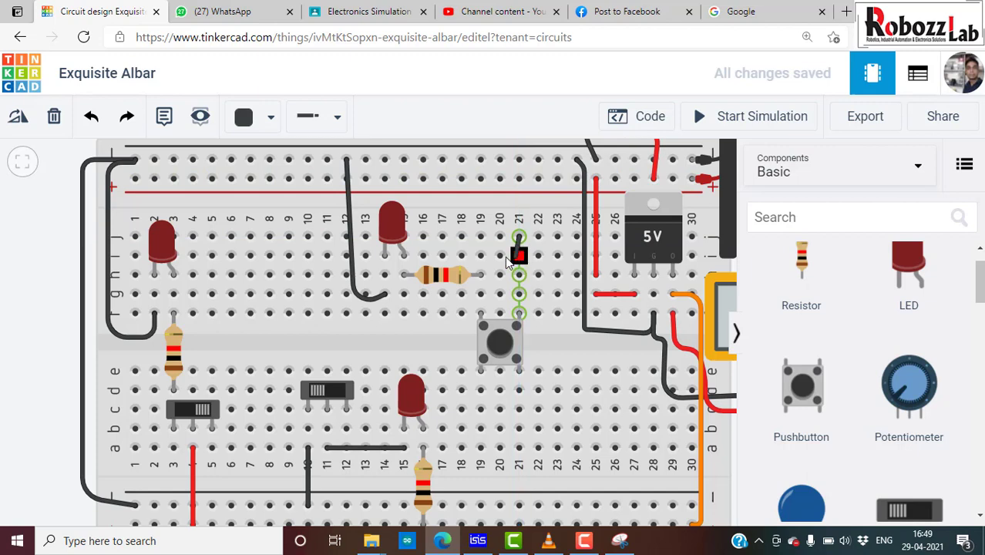
Run a red wire from the pushbutton's column 21 to the bottom positive rail
scroll(454, 272, down, 1)
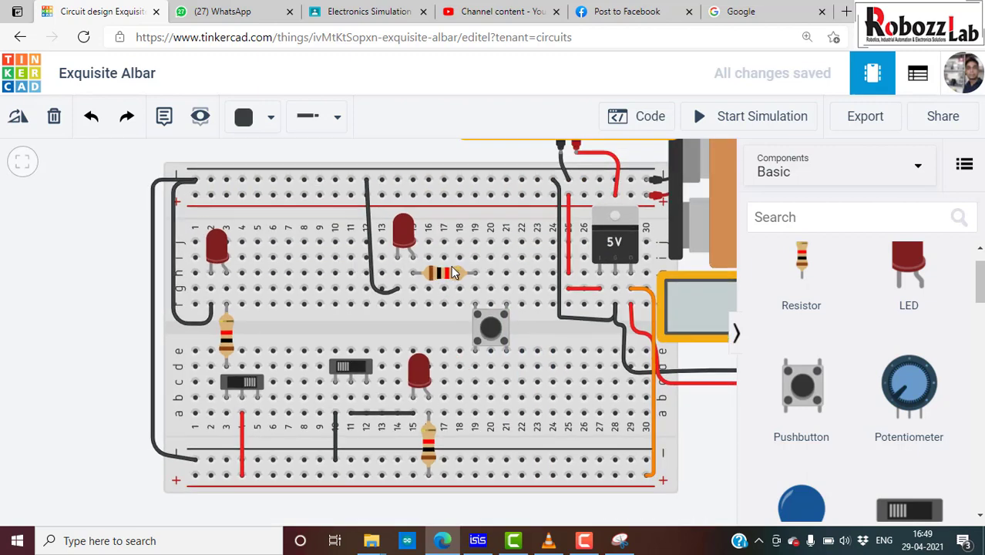
click(506, 286)
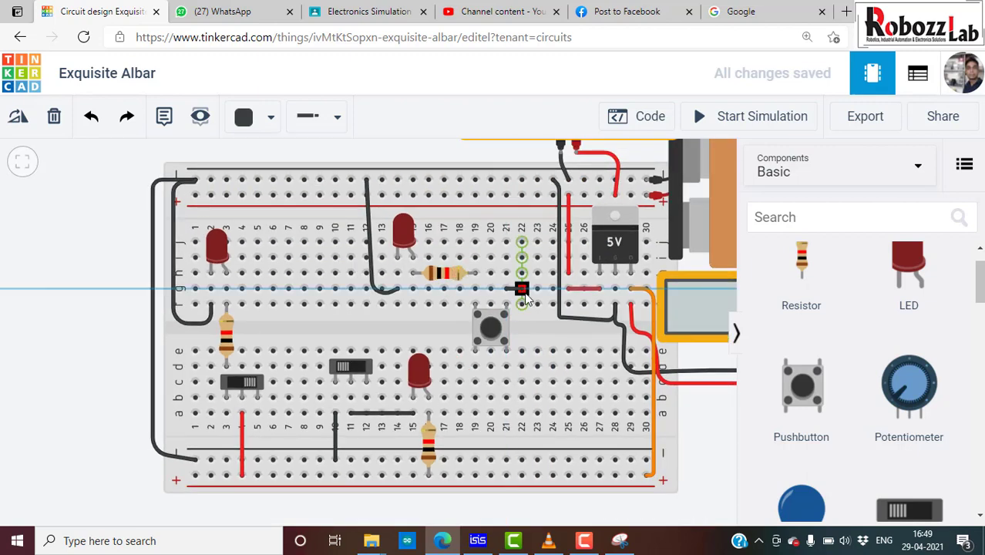
scroll(516, 289, up, 1)
scroll(513, 287, up, 1)
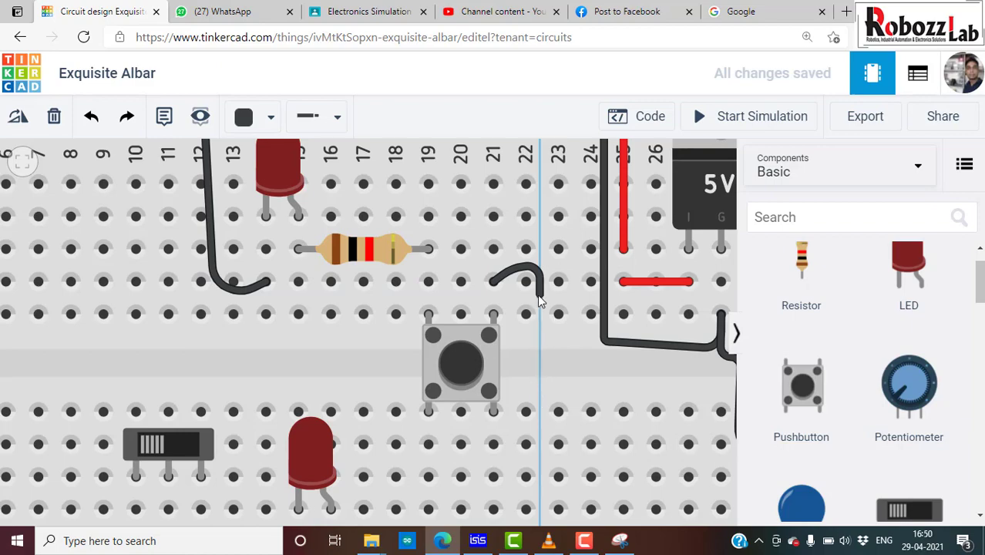
scroll(542, 359, down, 1)
scroll(543, 365, down, 1)
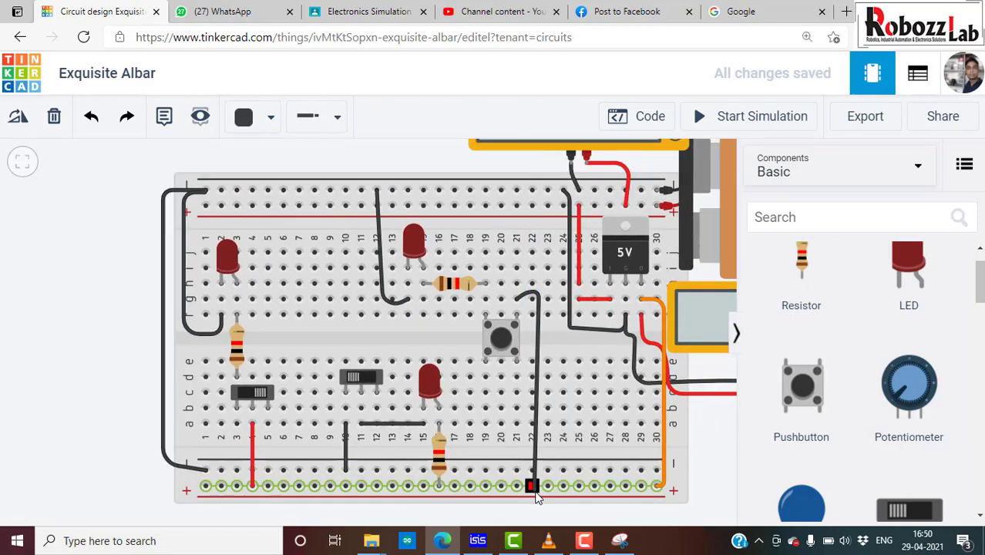
scroll(531, 479, up, 2)
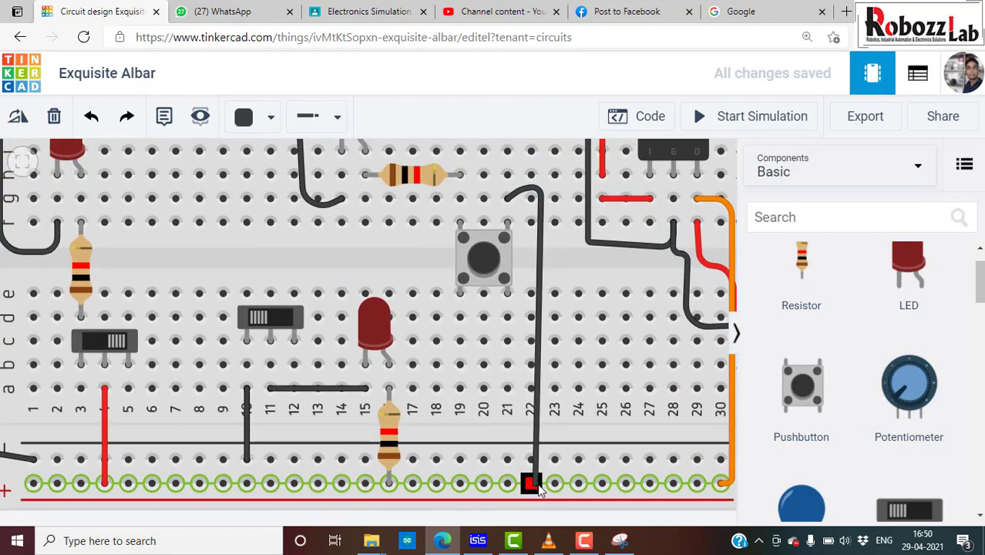
click(531, 484)
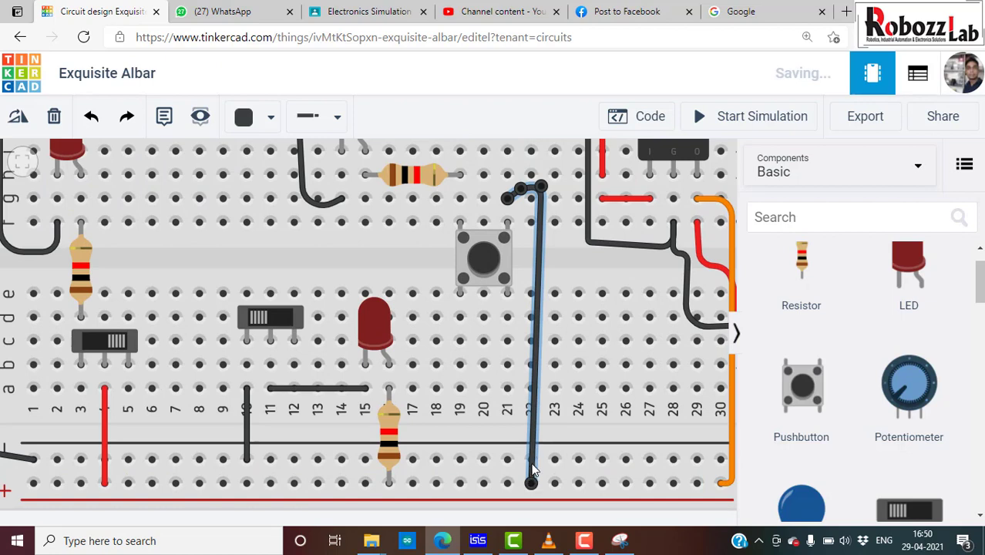
click(259, 118)
click(285, 207)
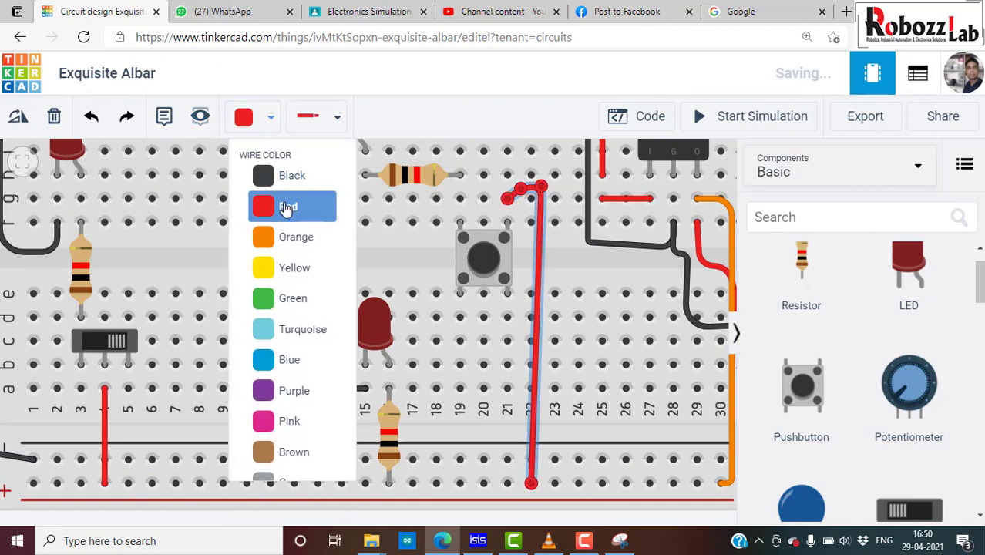
scroll(415, 260, down, 1)
scroll(415, 259, down, 1)
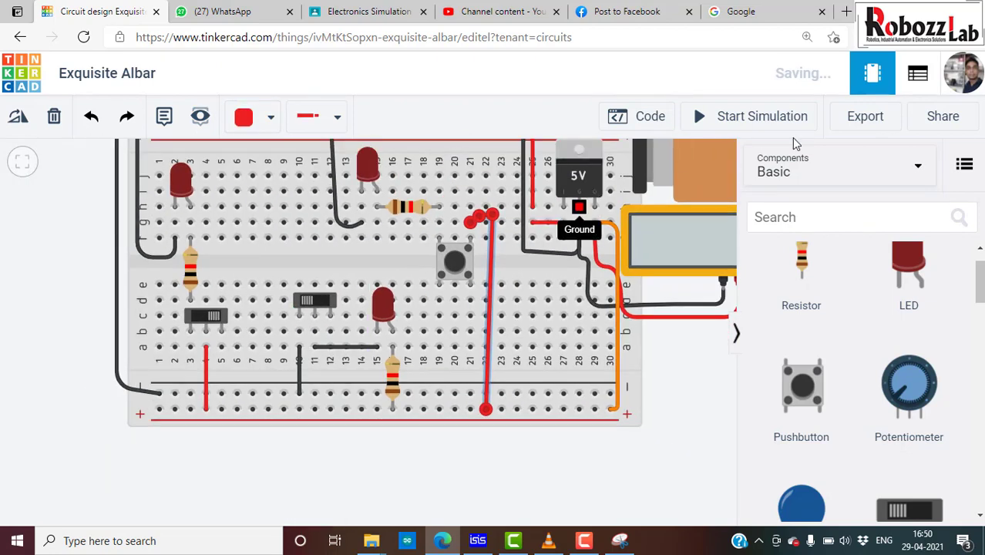
Start the simulation and move the red wire's end beside the pushbutton
click(758, 116)
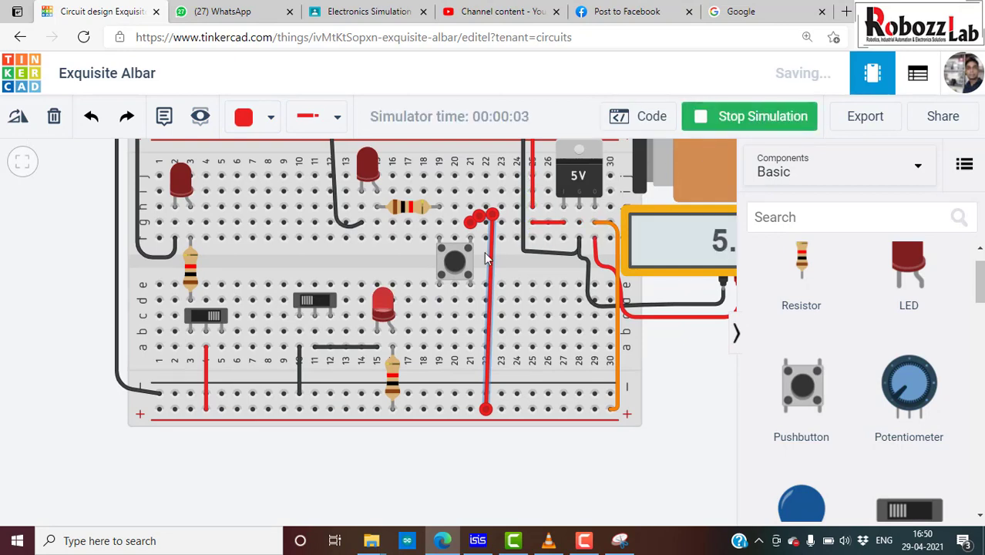
click(689, 391)
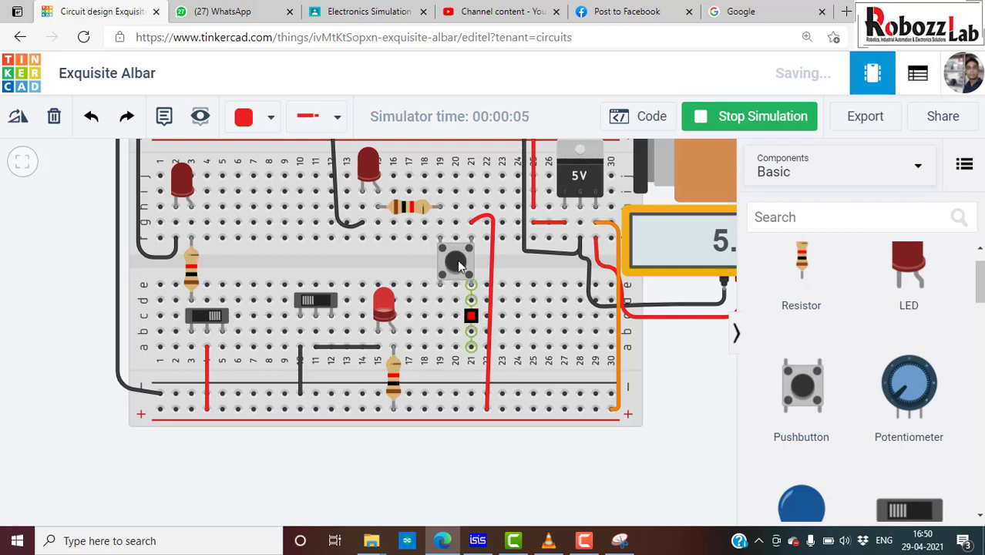
drag(470, 223, 442, 225)
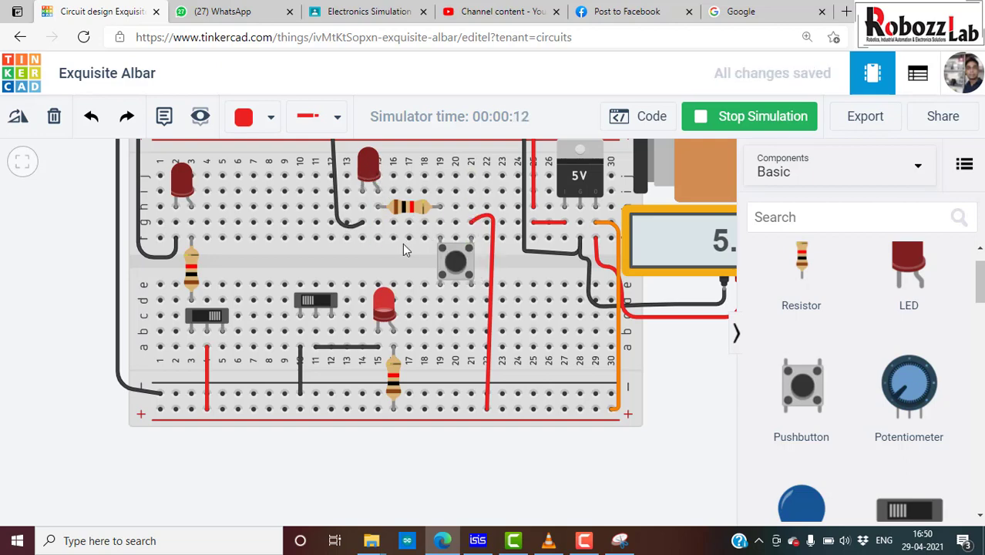
Press the pushbutton repeatedly to check that it flashes the upper LED
click(459, 264)
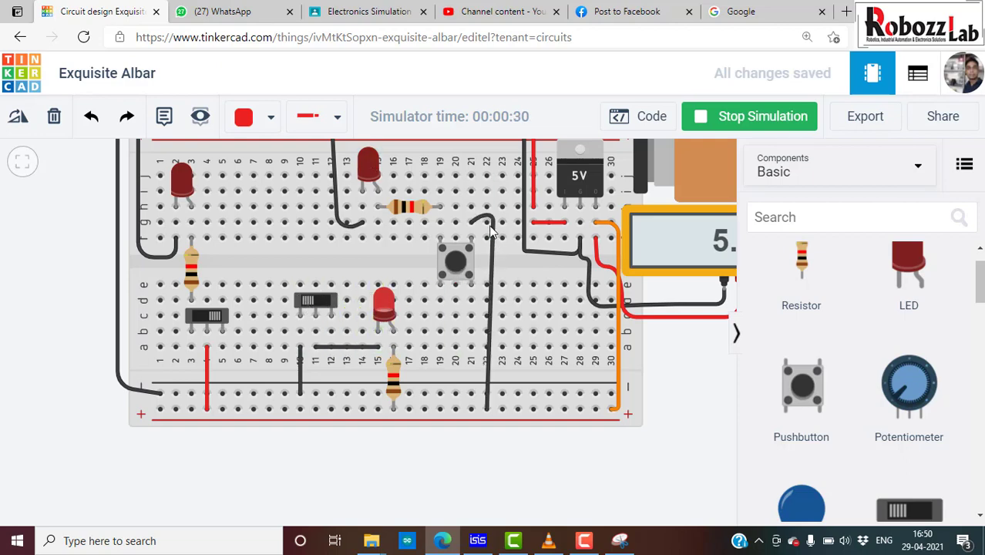
click(454, 266)
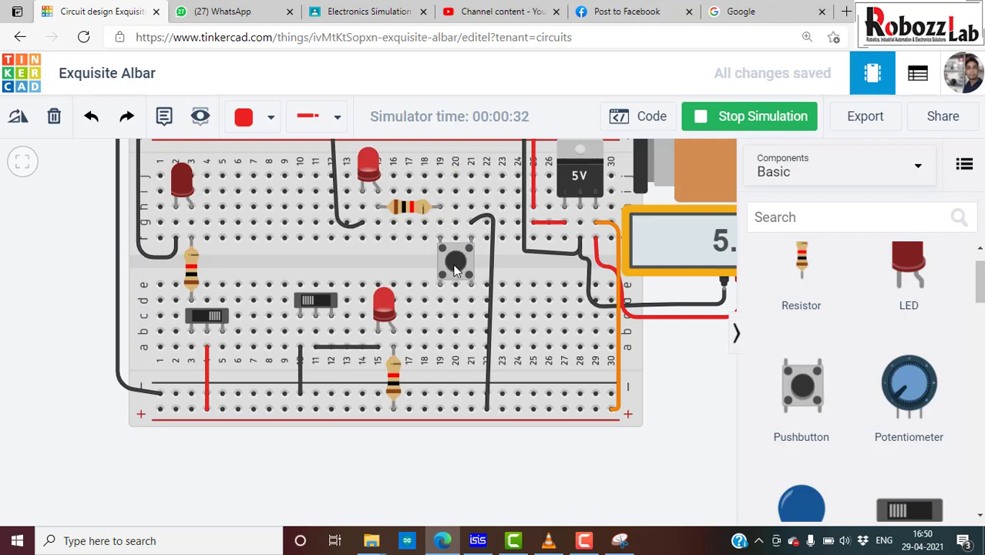
click(454, 266)
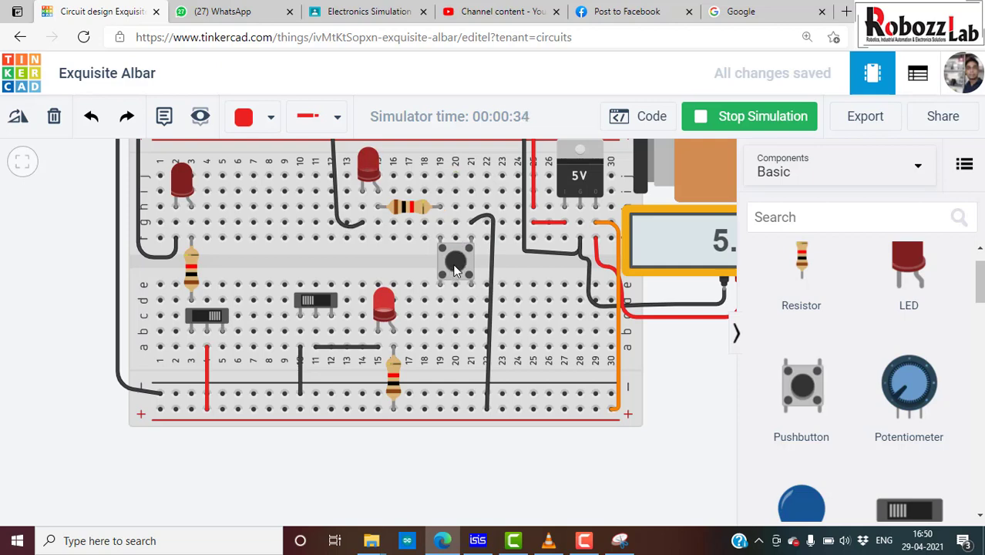
click(454, 266)
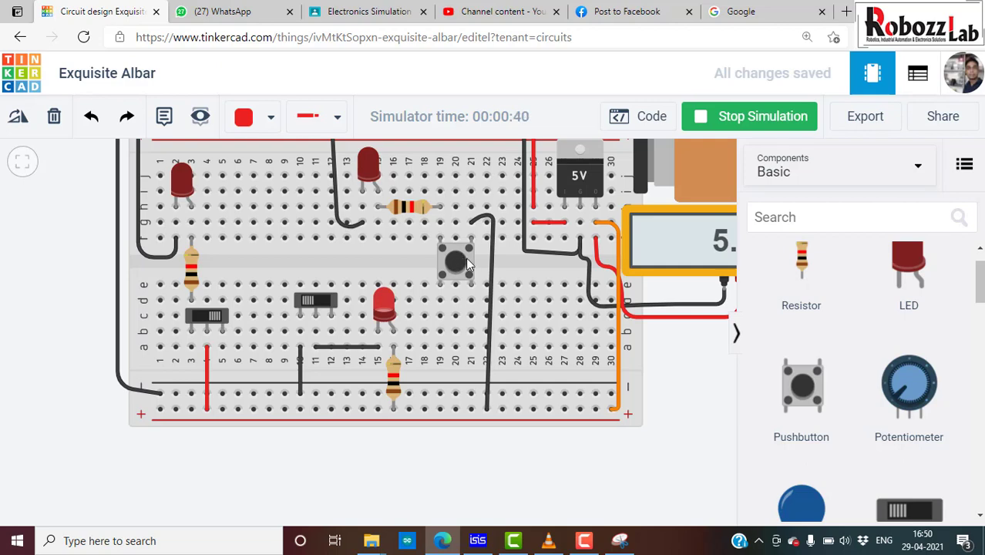
click(456, 258)
click(456, 258)
click(456, 258)
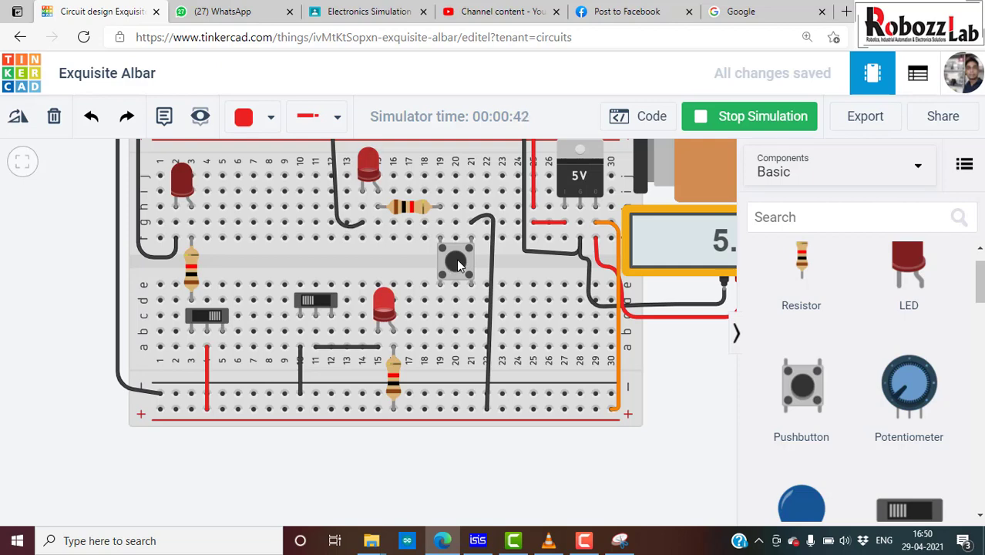
click(456, 258)
click(456, 258)
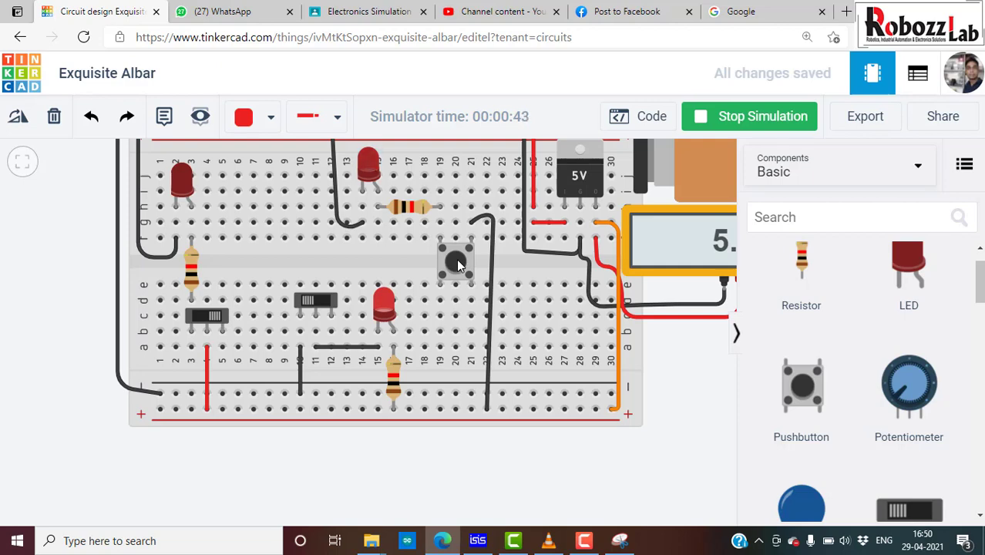
Recolour the wire from column 22 to the bottom rail red
click(494, 240)
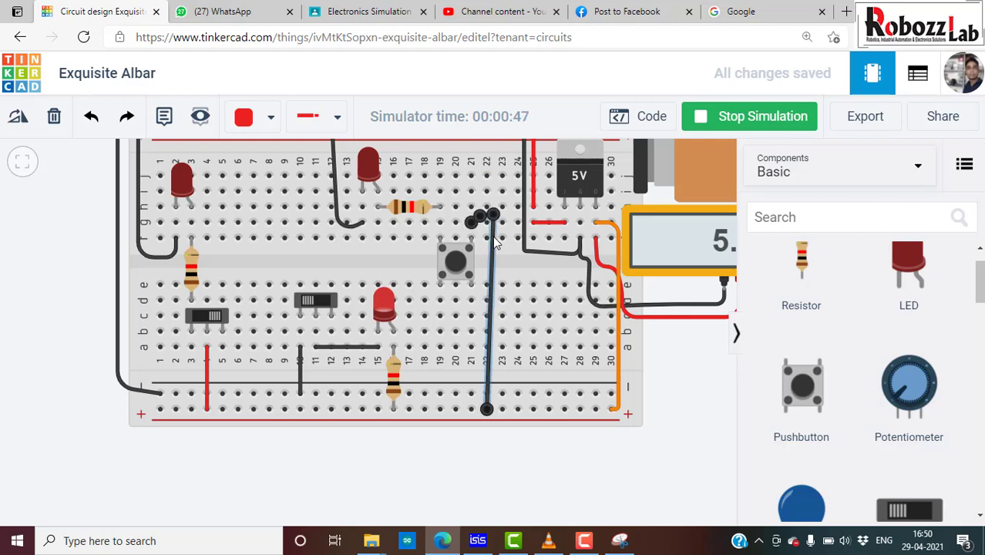
click(270, 116)
click(282, 210)
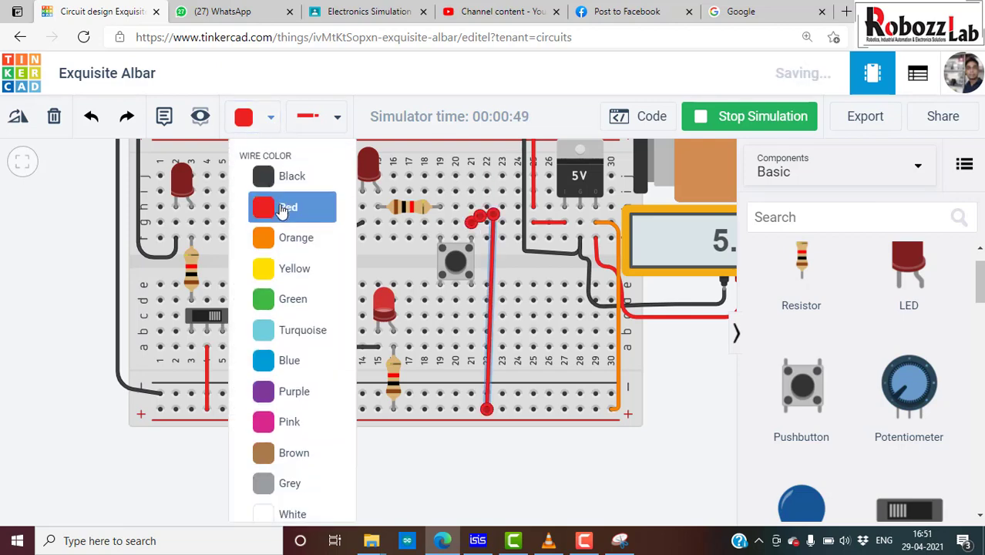
click(696, 396)
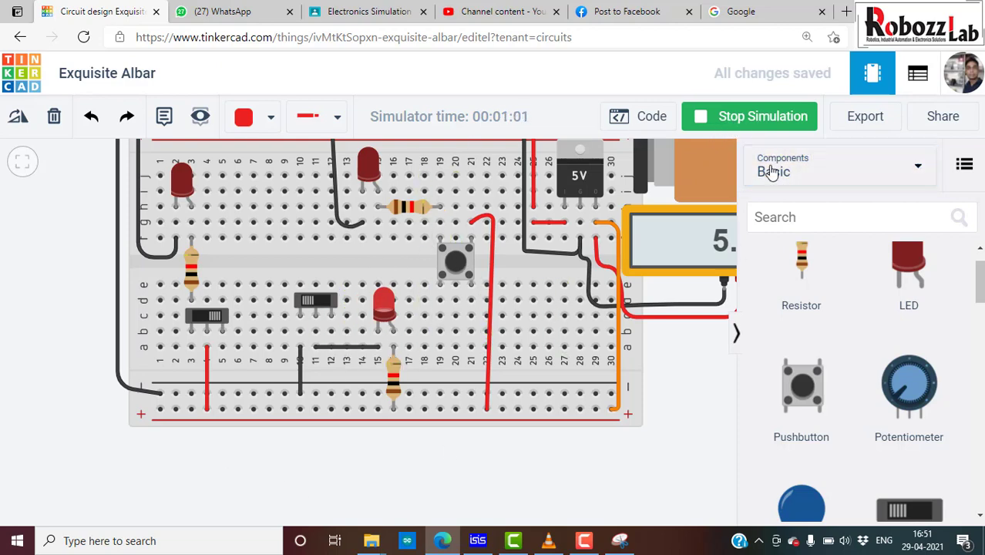
scroll(608, 170, down, 2)
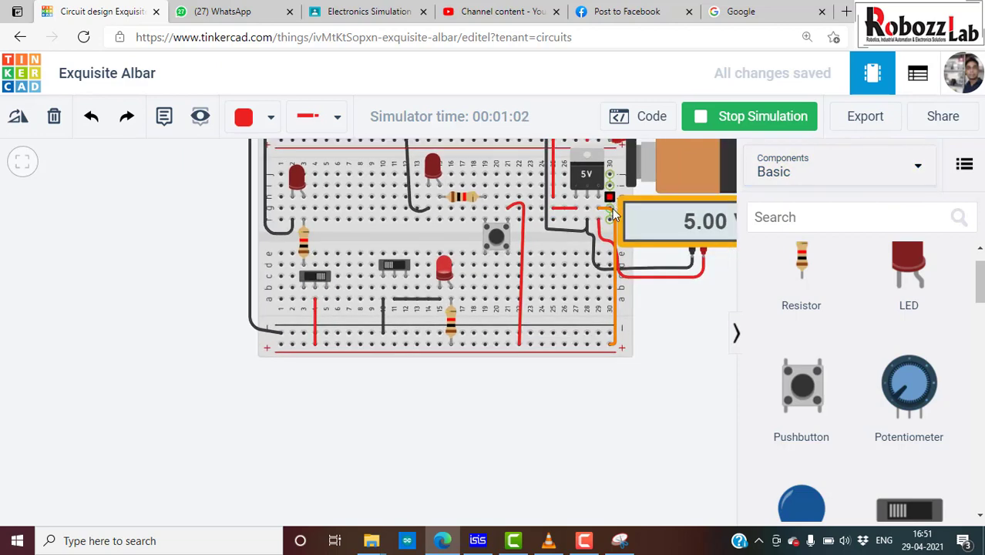
Stop the simulation and place an Arduino Uno R3 just left of the breadboard
click(734, 121)
scroll(832, 363, down, 3)
scroll(842, 385, down, 2)
scroll(842, 386, down, 2)
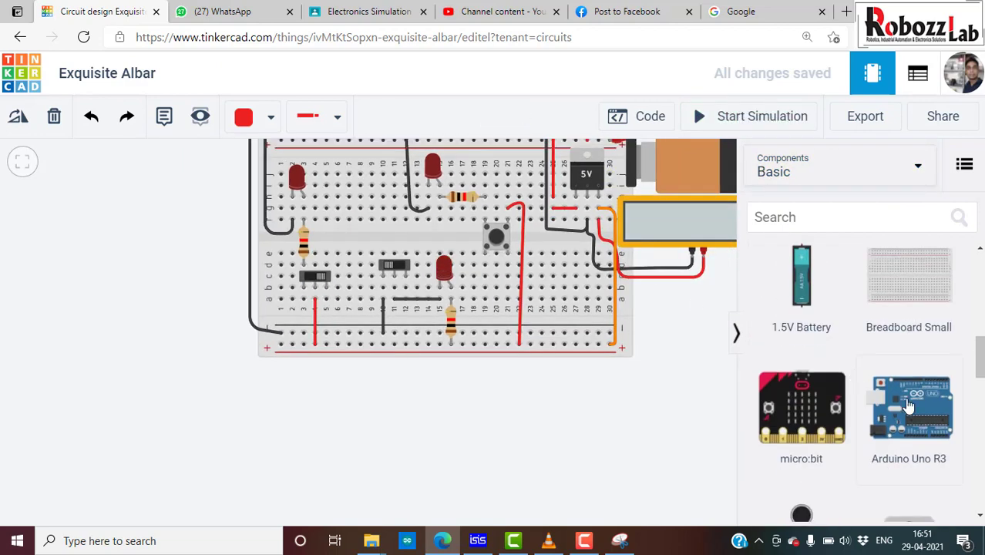
drag(585, 336, 171, 301)
scroll(120, 279, down, 3)
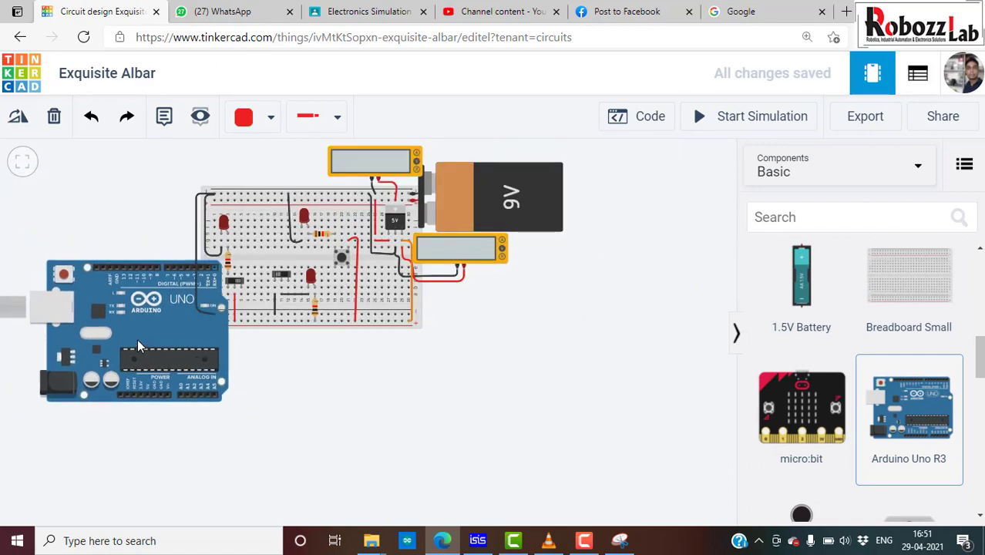
scroll(109, 274, up, 2)
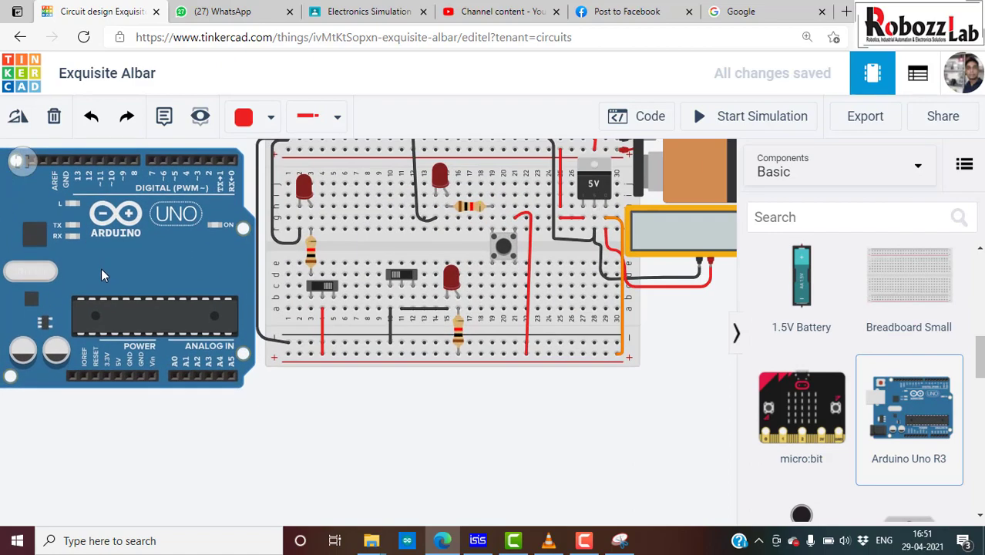
click(101, 275)
scroll(539, 452, down, 2)
scroll(294, 324, up, 1)
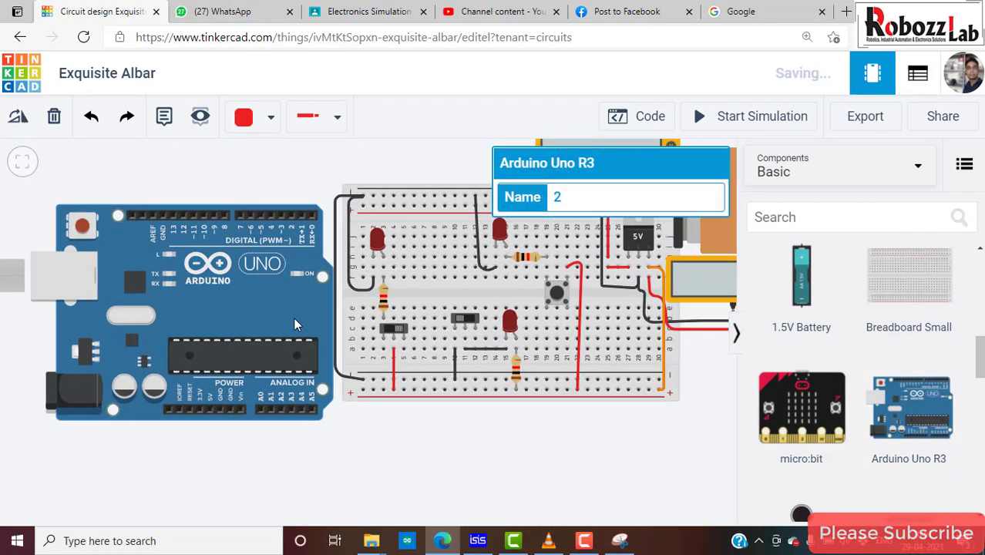
scroll(294, 324, up, 1)
drag(114, 256, 111, 242)
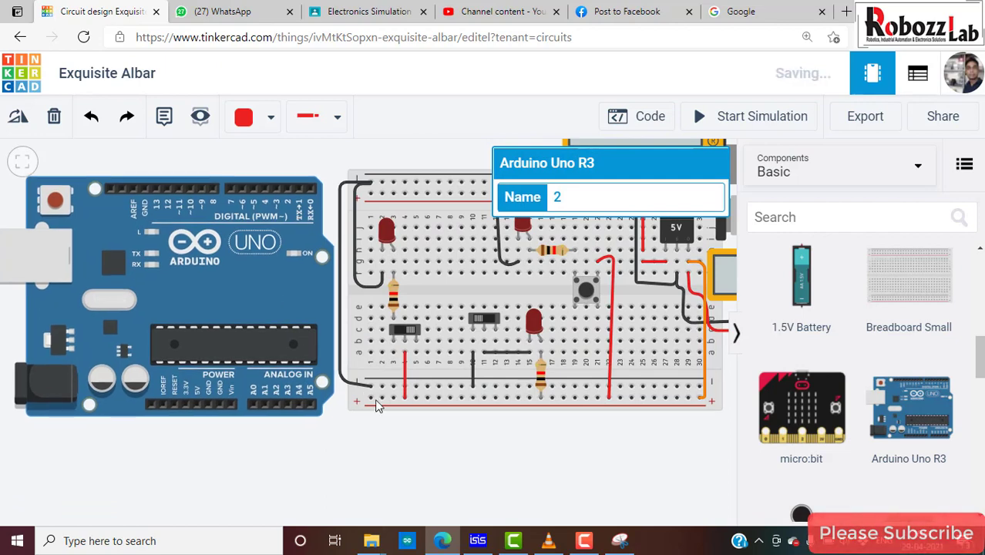
click(454, 447)
Fix the red wire's end on the bottom rail
scroll(408, 339, up, 2)
scroll(398, 428, up, 1)
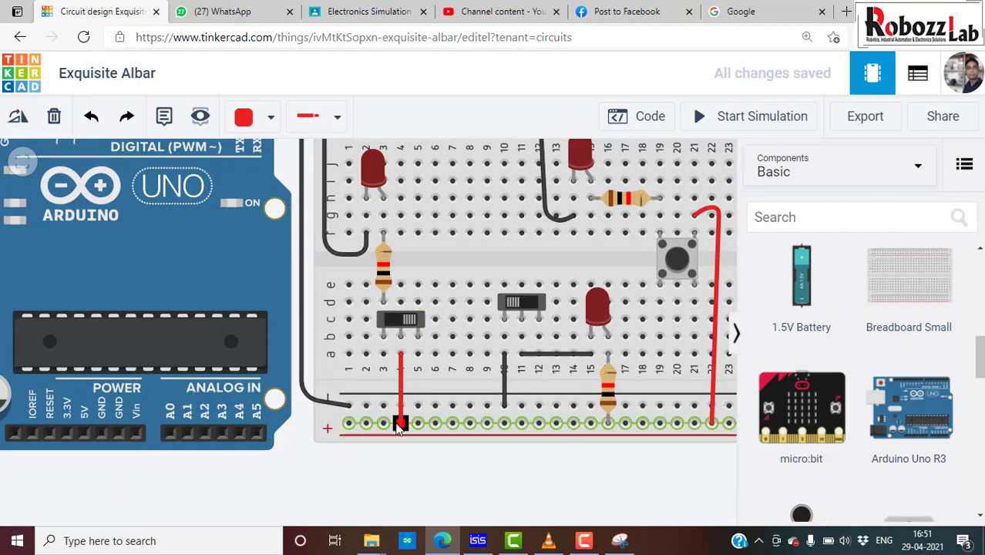
click(398, 423)
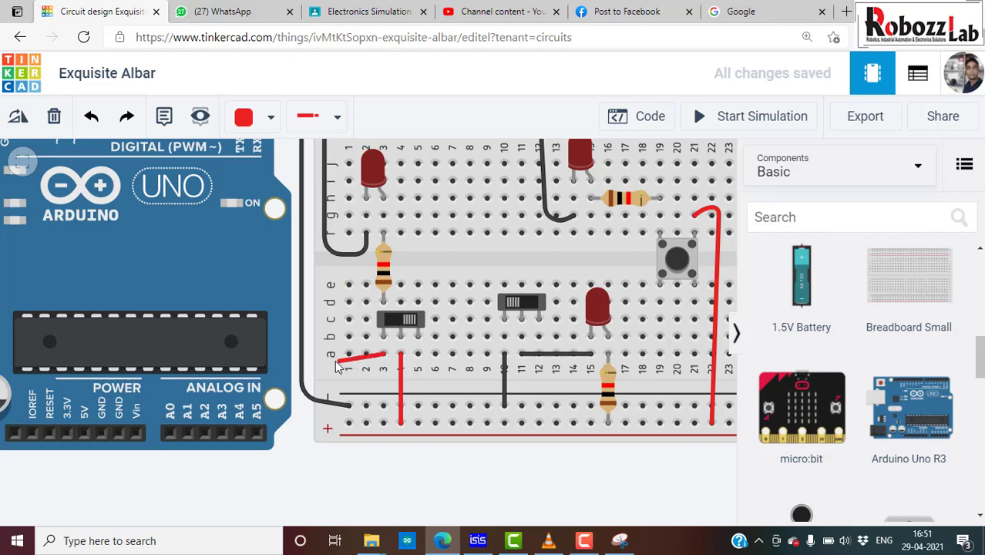
Start a yellow wire from the slide switch's column and add a bend
click(290, 147)
click(270, 117)
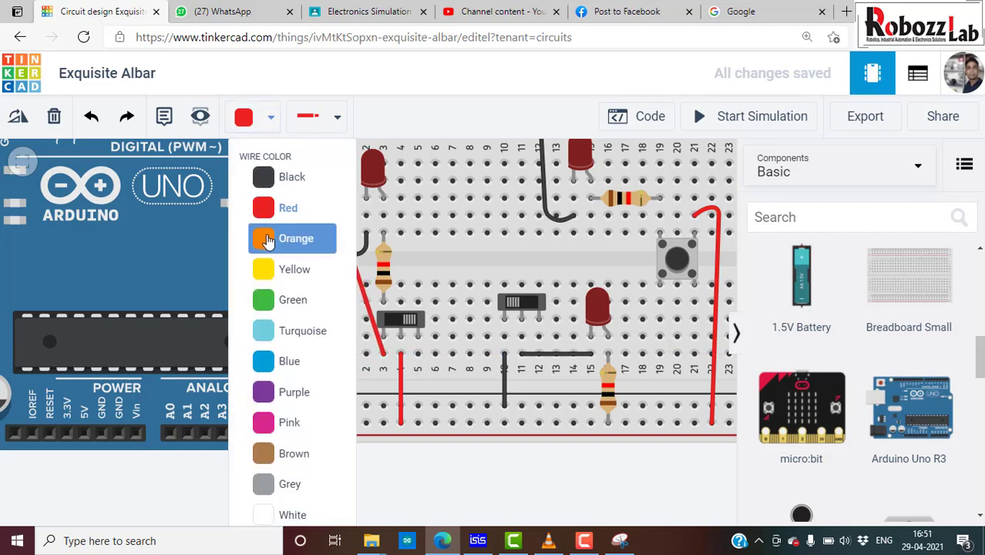
click(262, 234)
click(309, 121)
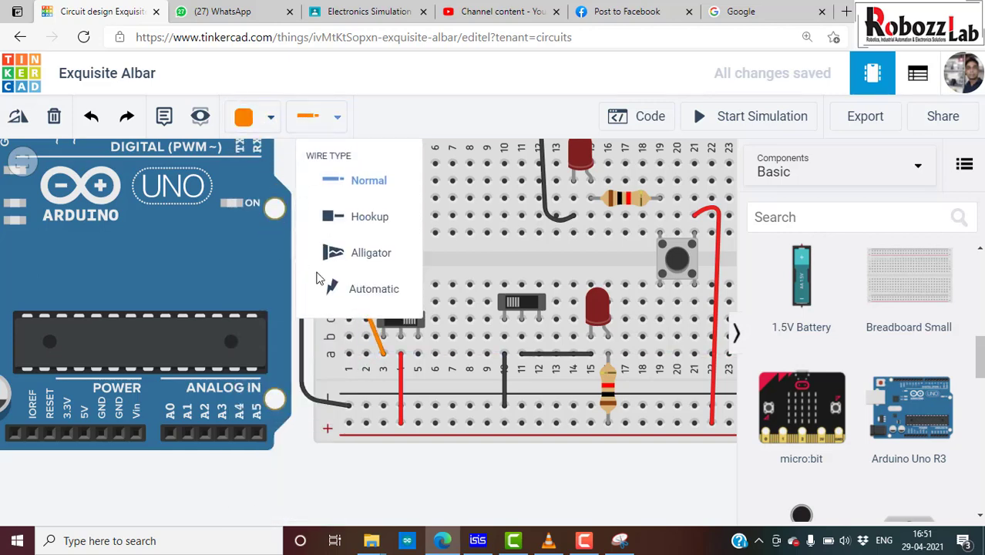
click(271, 117)
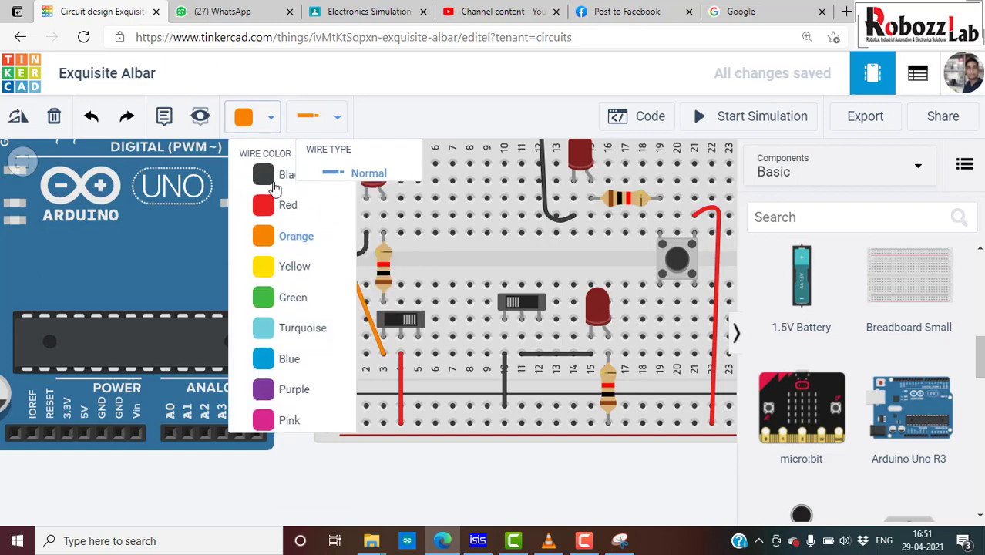
click(264, 268)
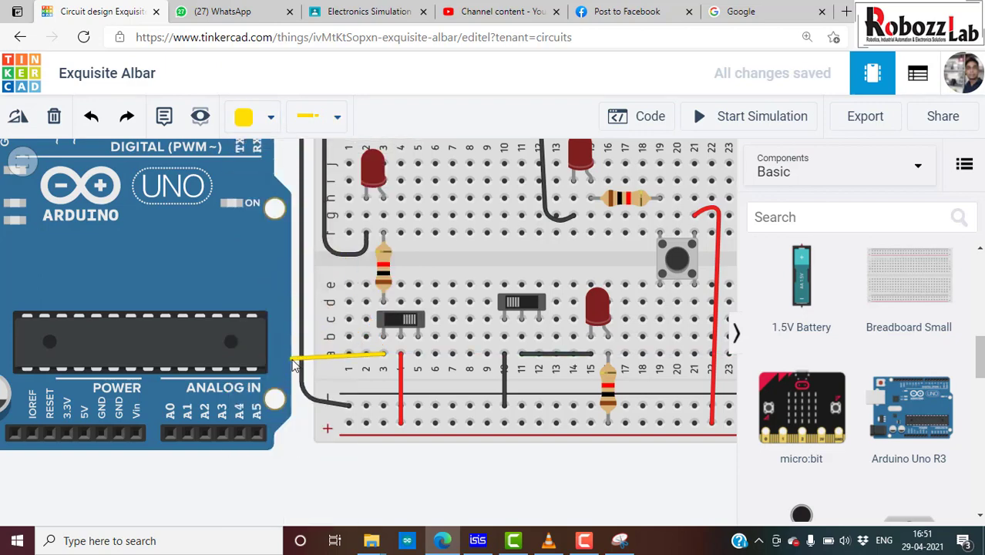
scroll(274, 351, down, 2)
click(274, 352)
scroll(274, 351, down, 1)
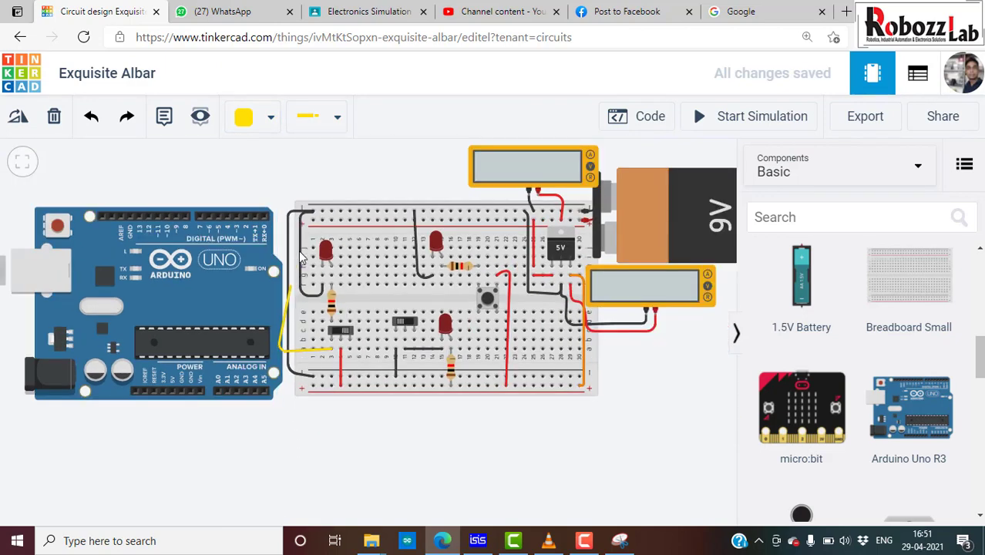
scroll(281, 289, up, 2)
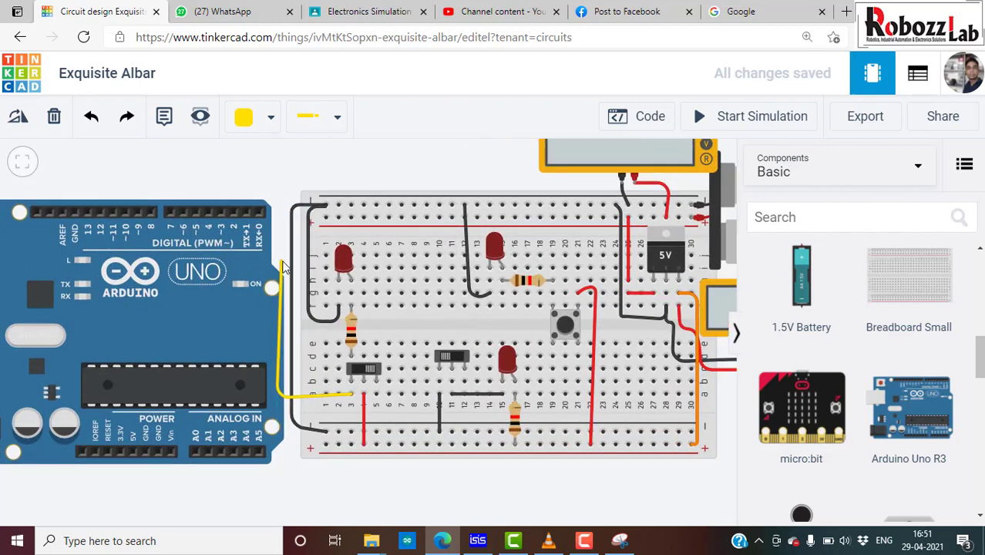
Route the yellow wire up to end on Arduino pin D2, and restart the simulation
click(279, 261)
click(238, 260)
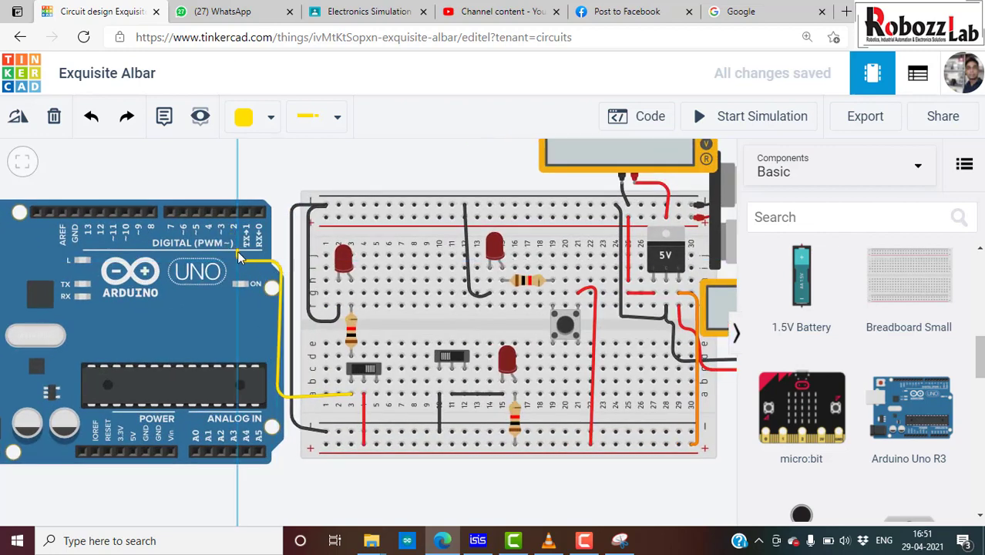
click(233, 212)
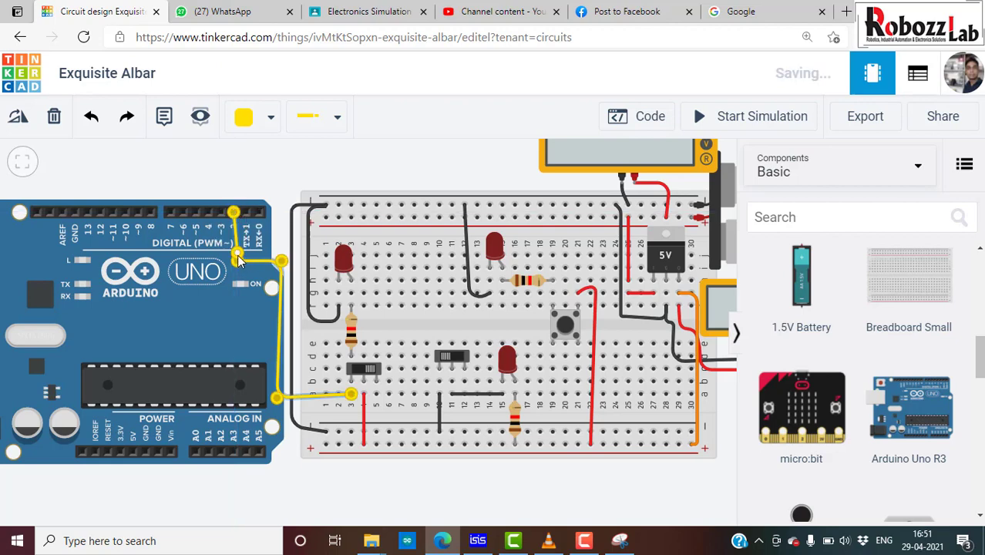
click(269, 184)
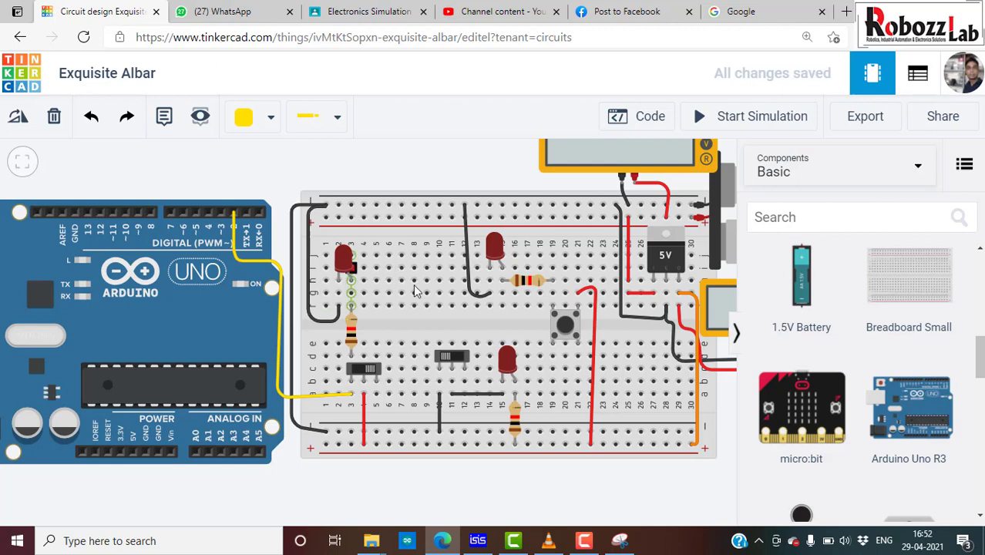
click(724, 124)
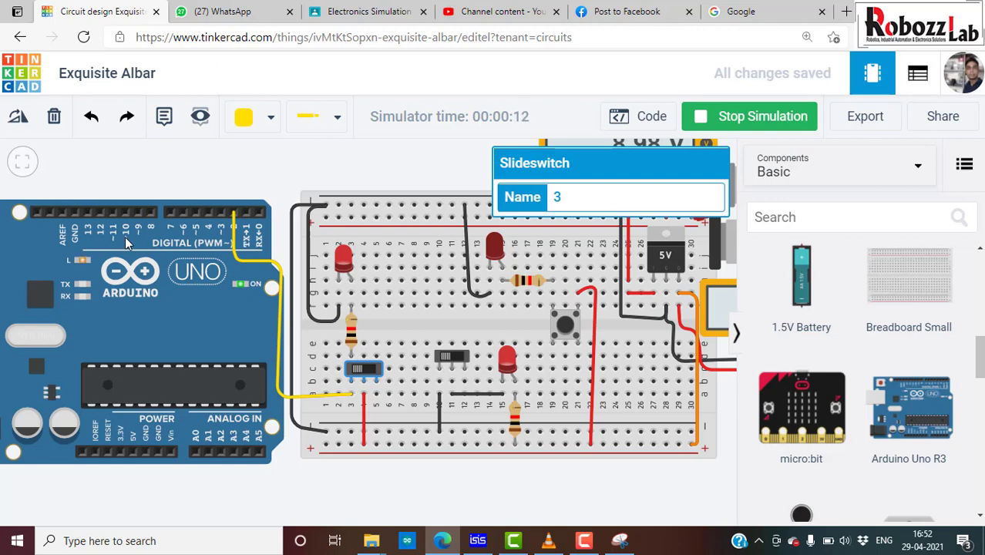
click(756, 116)
scroll(822, 380, down, 3)
scroll(821, 382, down, 2)
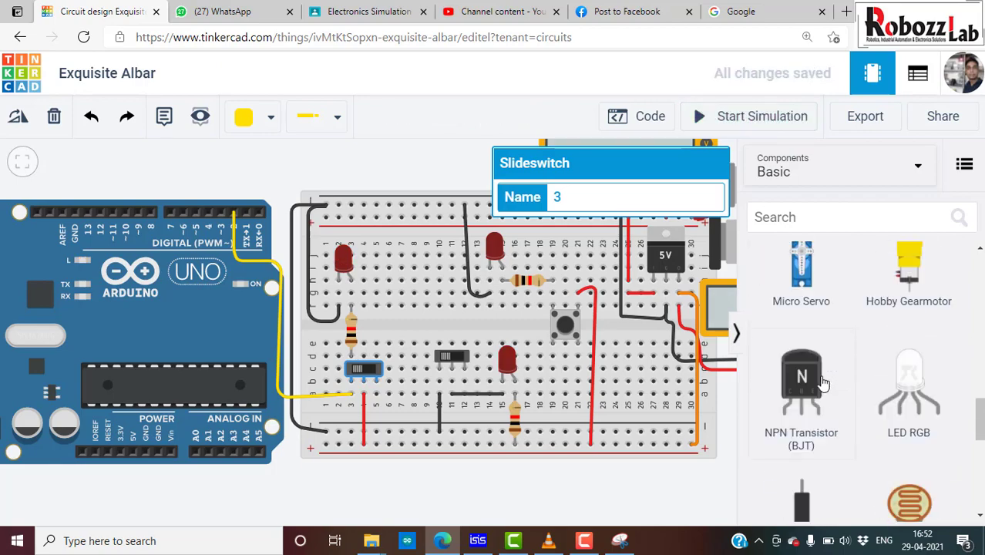
scroll(822, 381, down, 2)
scroll(822, 381, down, 3)
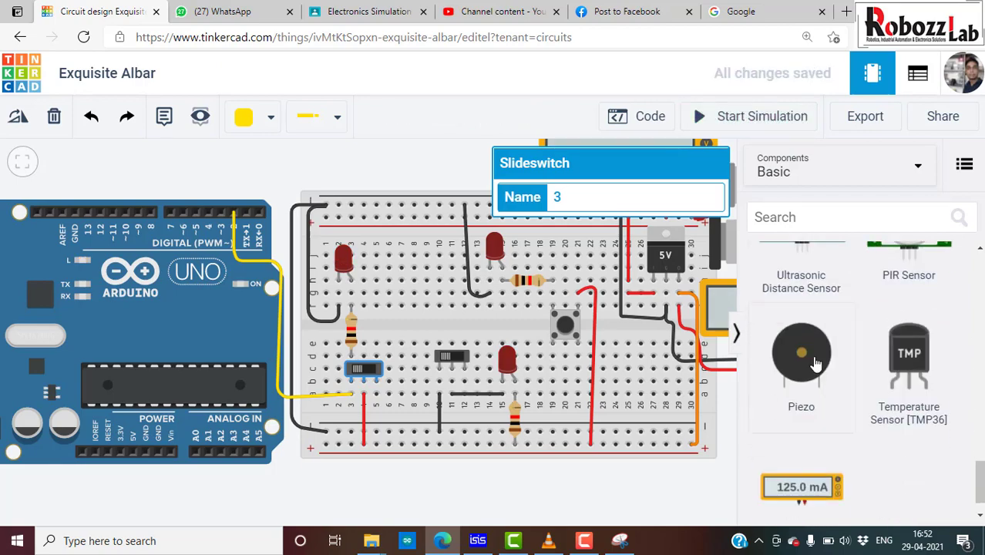
mouse_move(814, 365)
mouse_down()
mouse_move(667, 389)
mouse_move(367, 283)
mouse_move(378, 275)
mouse_up()
scroll(667, 389, down, 2)
scroll(401, 259, up, 3)
scroll(353, 327, up, 3)
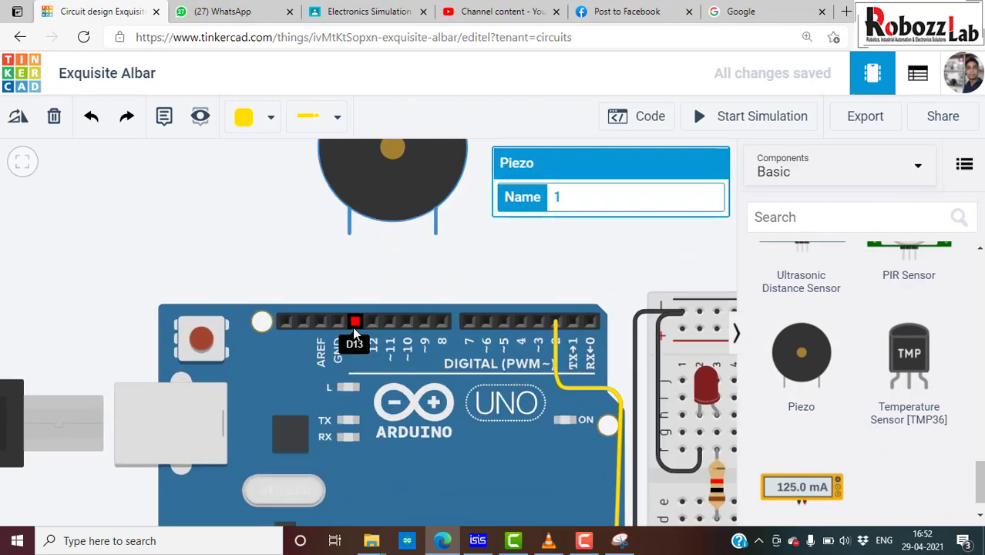
click(337, 322)
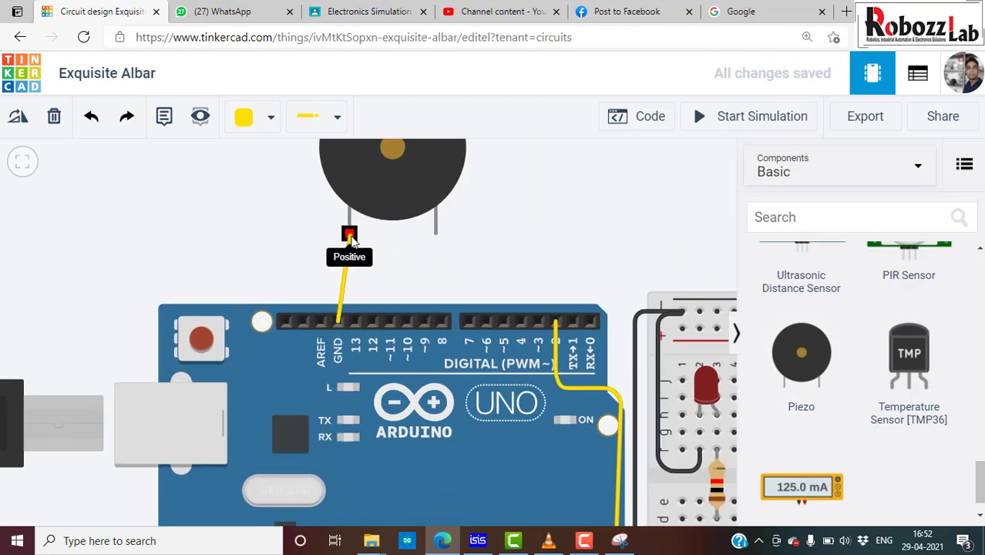
click(349, 235)
drag(349, 235, 389, 290)
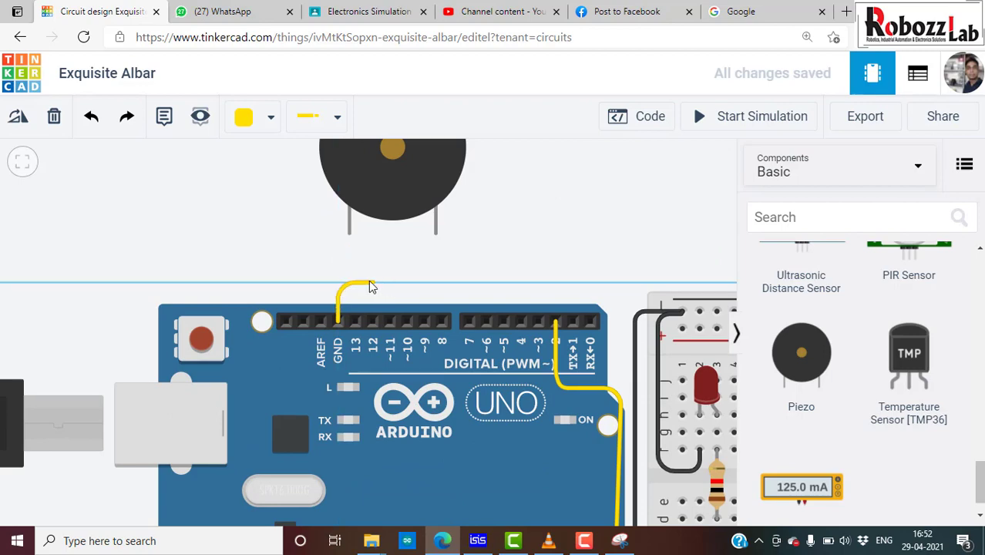
scroll(339, 284, down, 2)
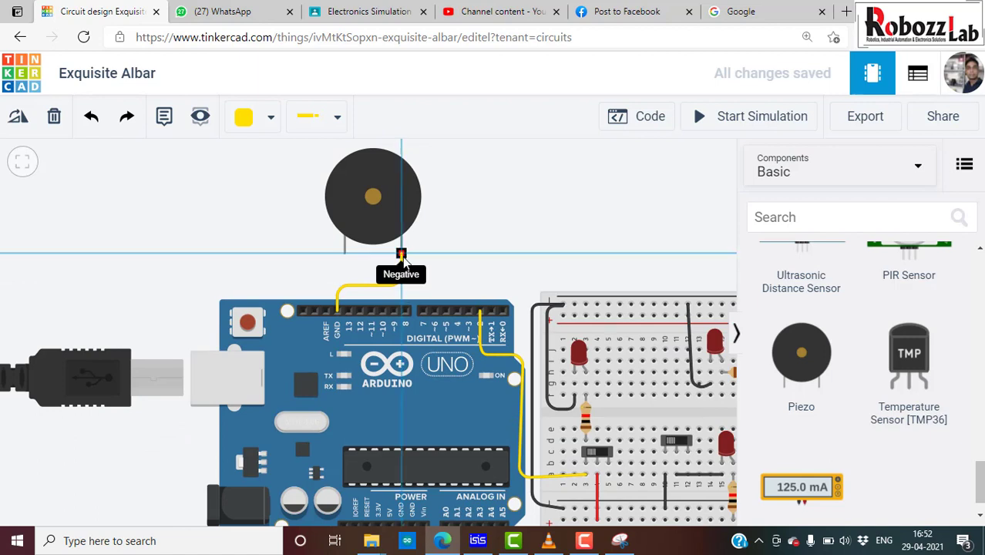
click(402, 256)
click(266, 119)
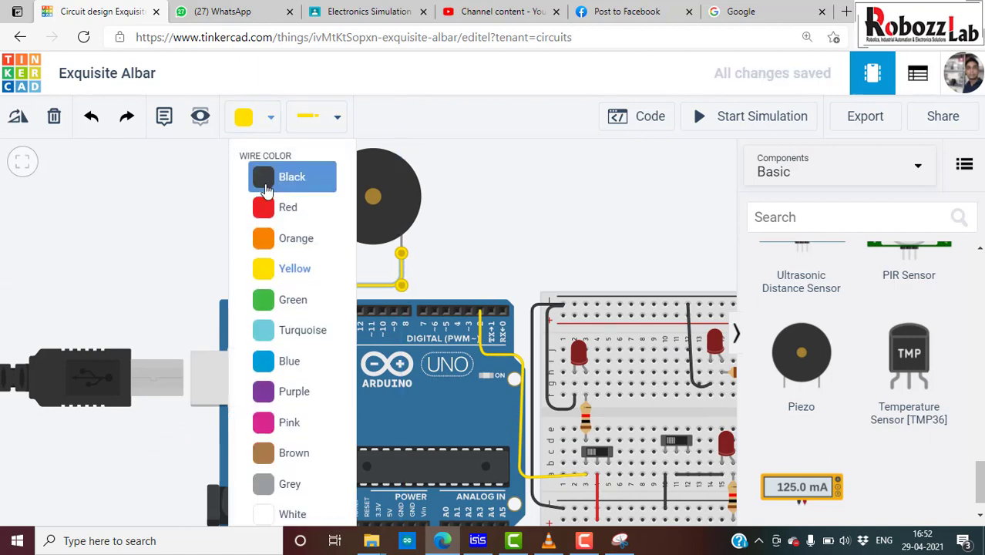
click(266, 183)
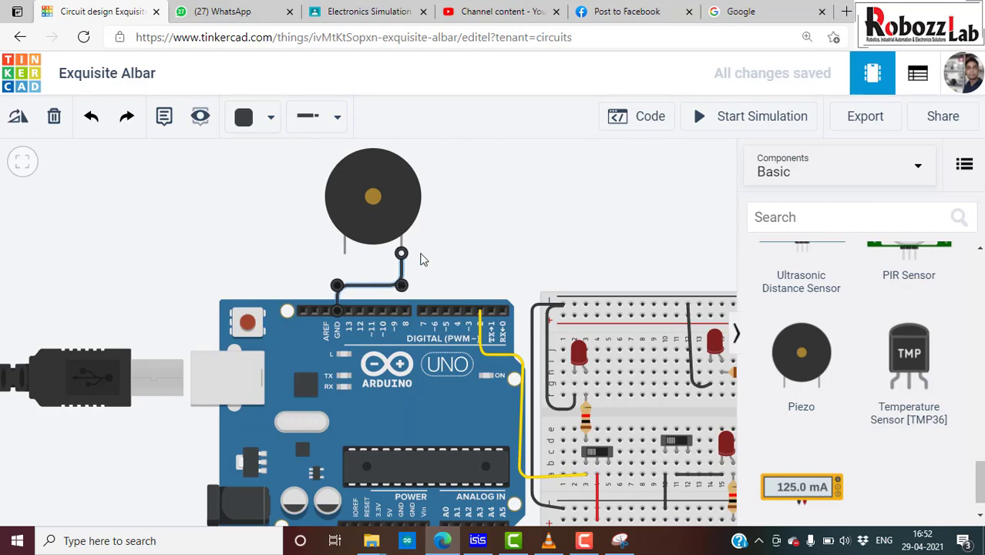
click(422, 256)
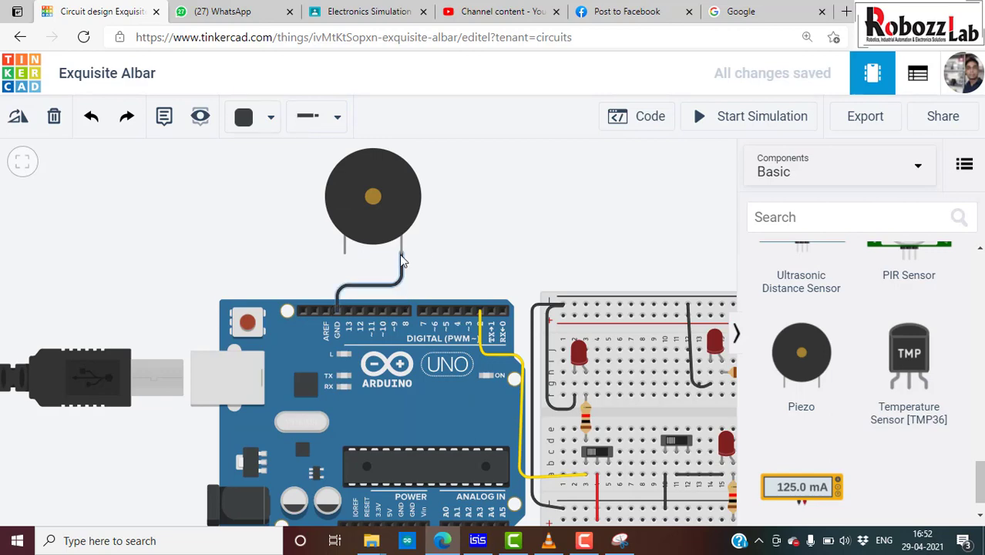
click(345, 252)
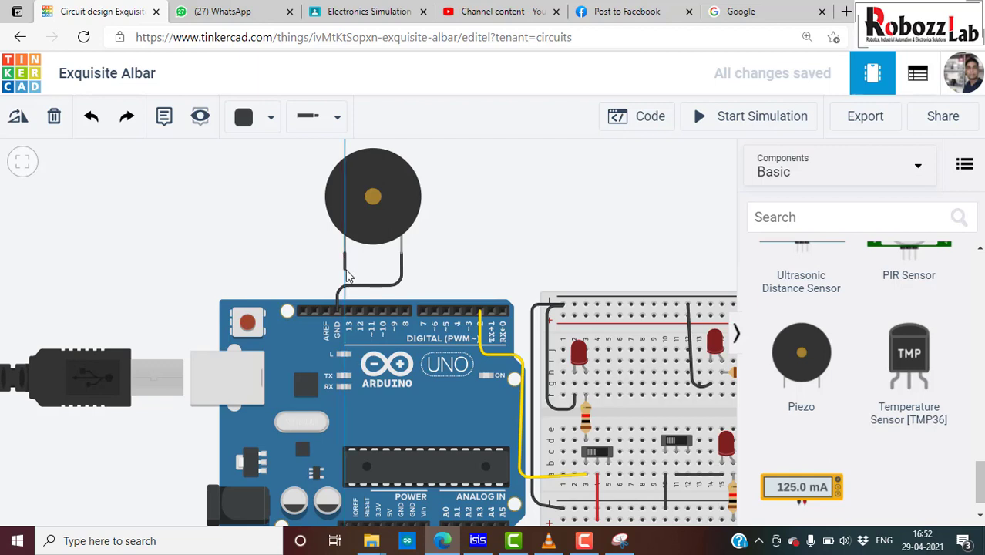
click(346, 268)
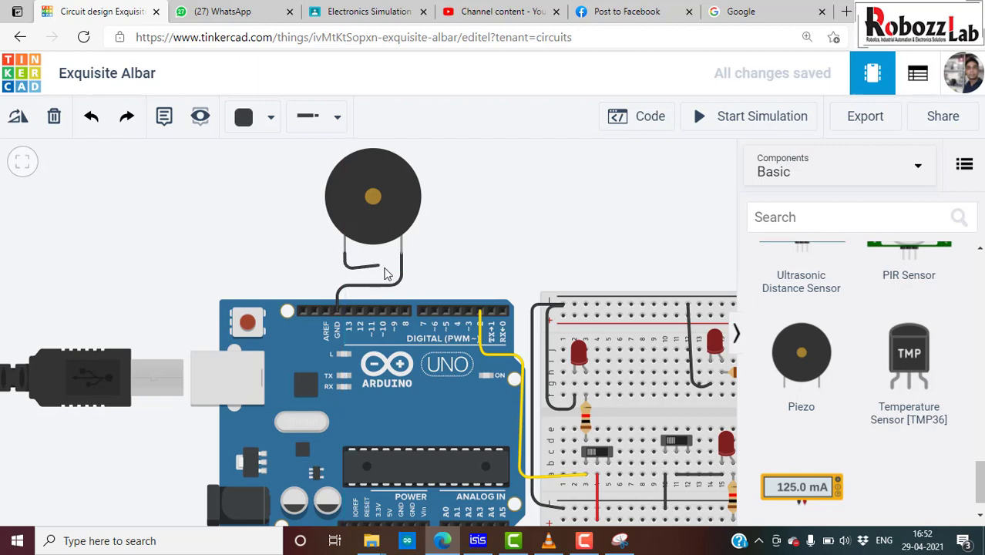
click(392, 315)
click(270, 117)
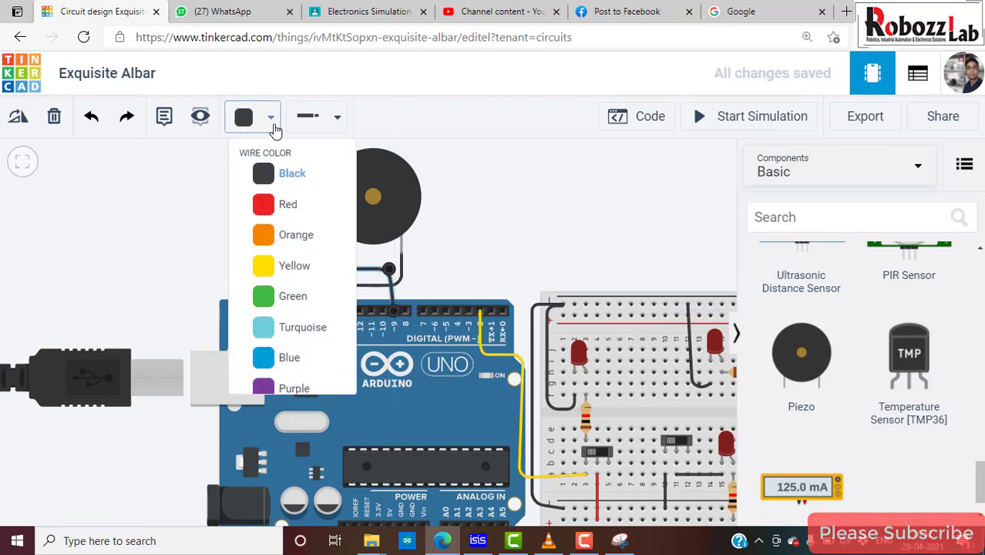
click(287, 210)
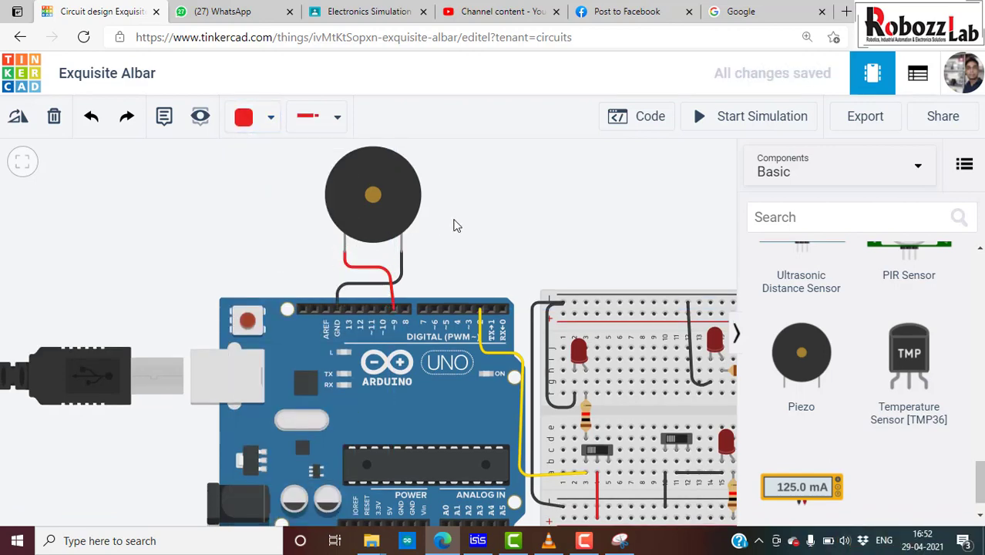
scroll(453, 225, down, 2)
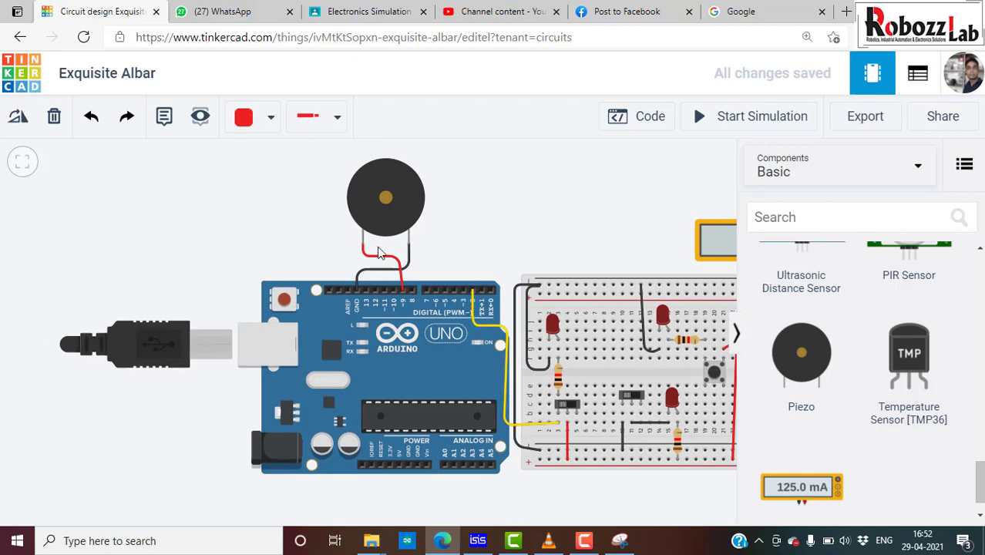
scroll(231, 216, down, 2)
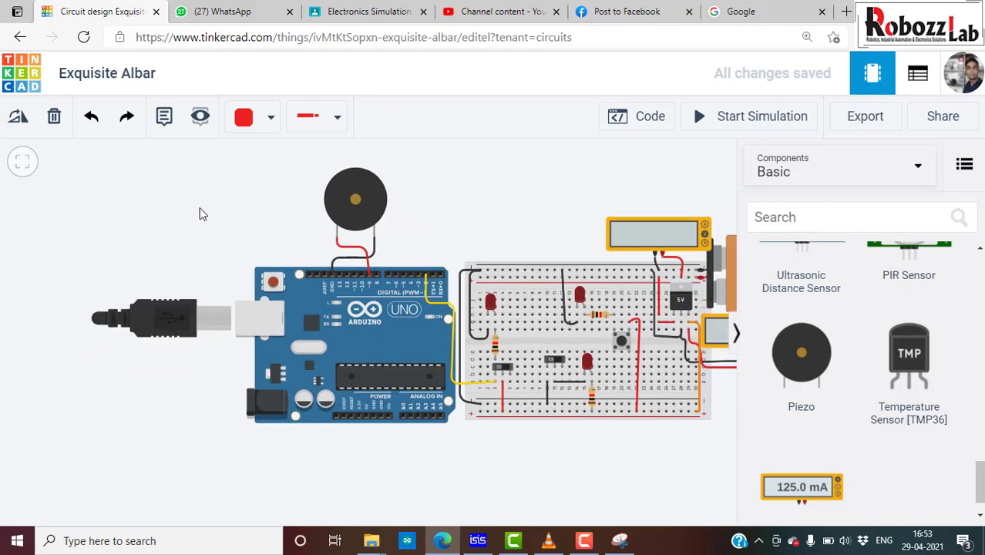
scroll(646, 268, down, 2)
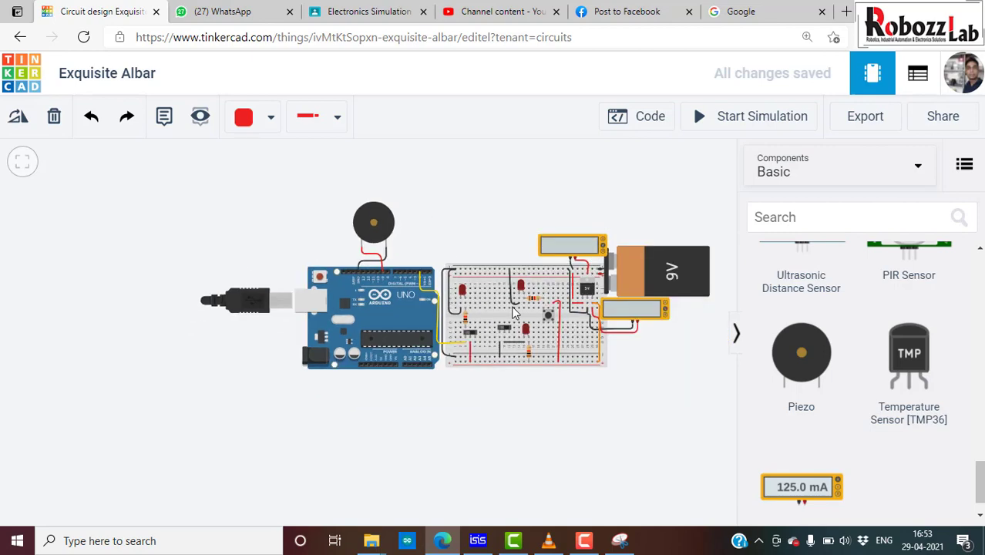
middle_drag(521, 324, 384, 285)
scroll(383, 285, up, 1)
scroll(400, 332, up, 1)
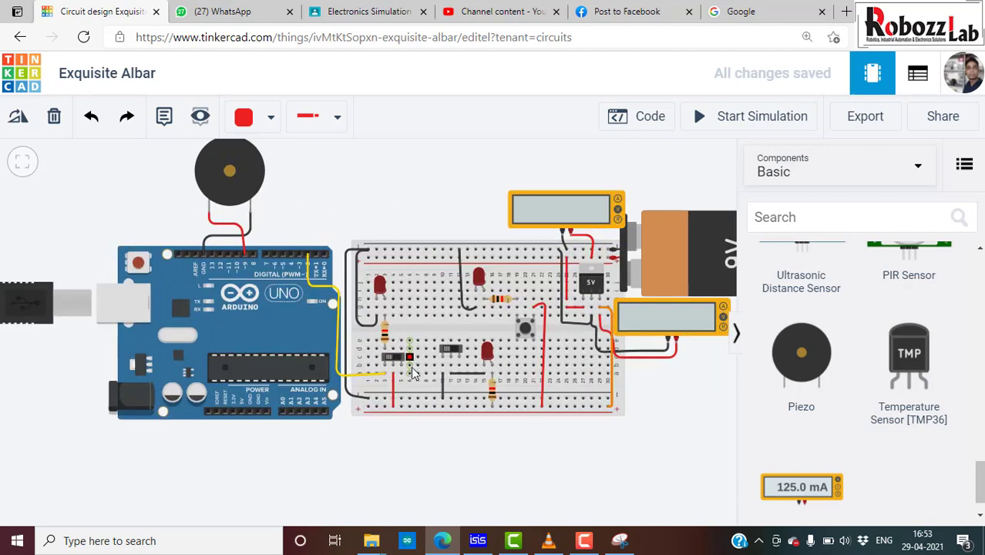
scroll(405, 355, down, 1)
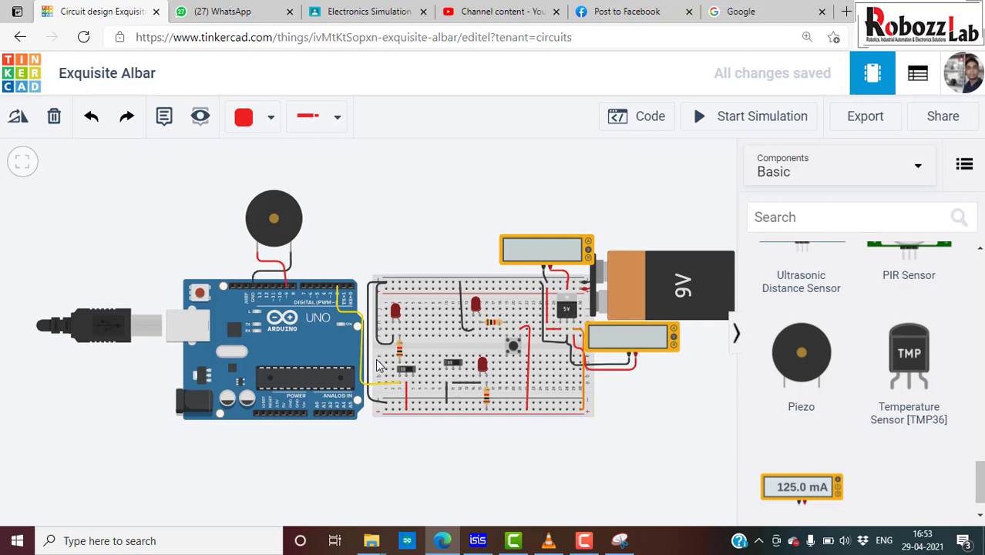
scroll(436, 366, up, 1)
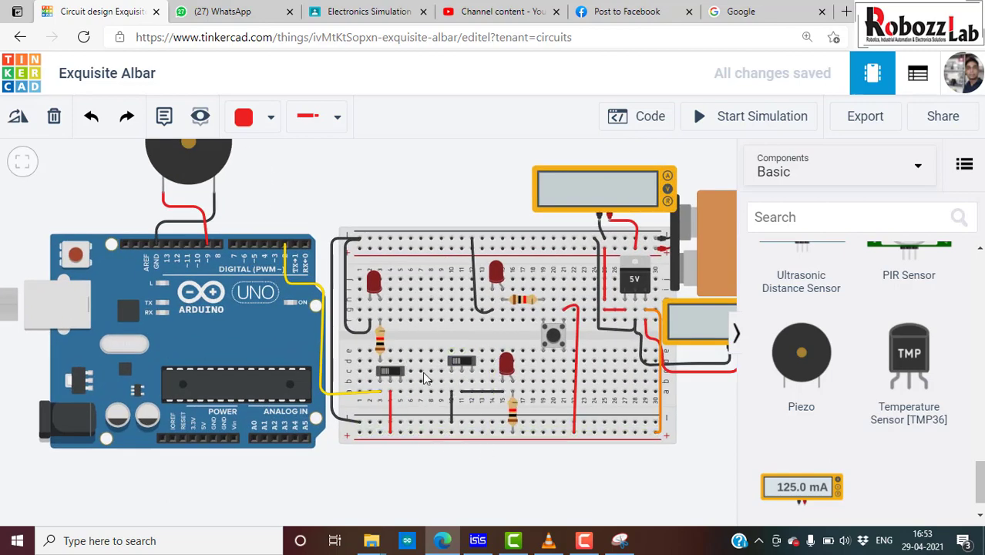
Switch the Arduino code editor from Blocks to Text mode
click(637, 121)
click(632, 162)
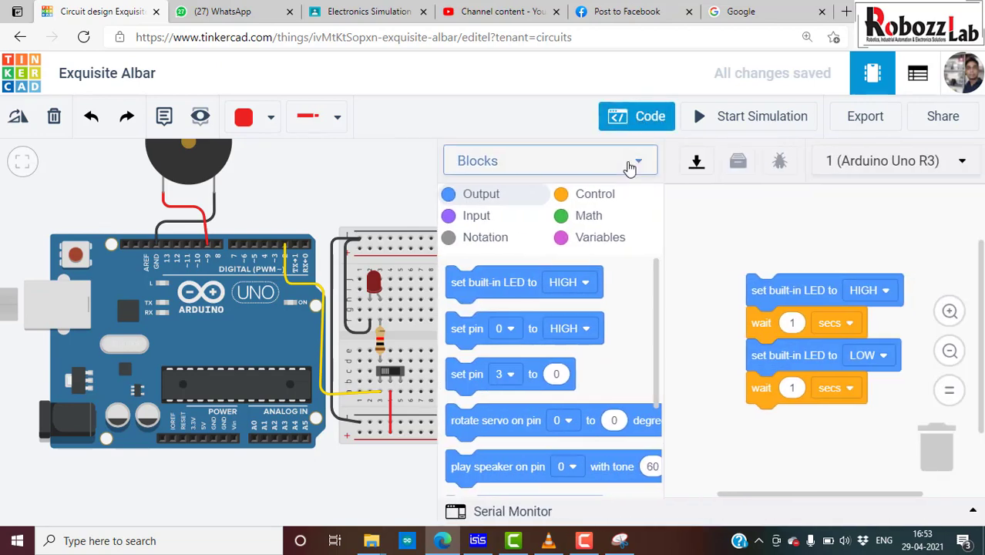
click(521, 243)
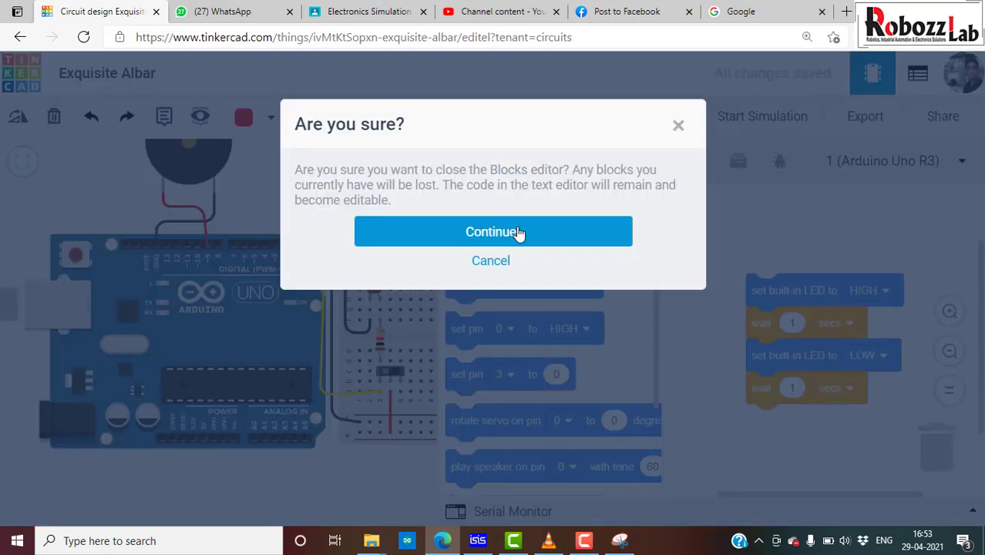
click(519, 234)
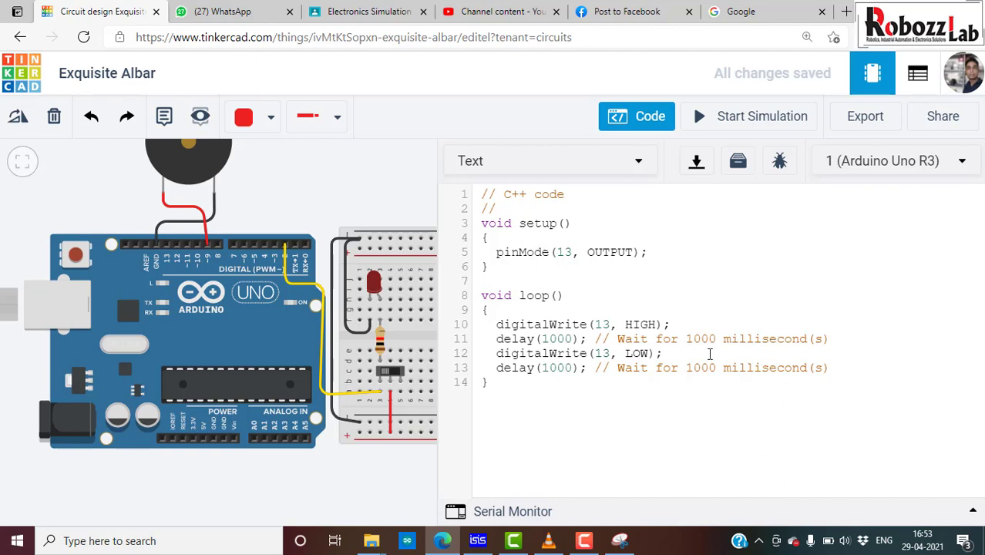
Delete the blink code from loop and replace pinMode(13, OUTPUT) with pinMode(2,INPUT)
mouse_move(834, 375)
mouse_down()
mouse_move(499, 358)
mouse_move(468, 331)
mouse_up()
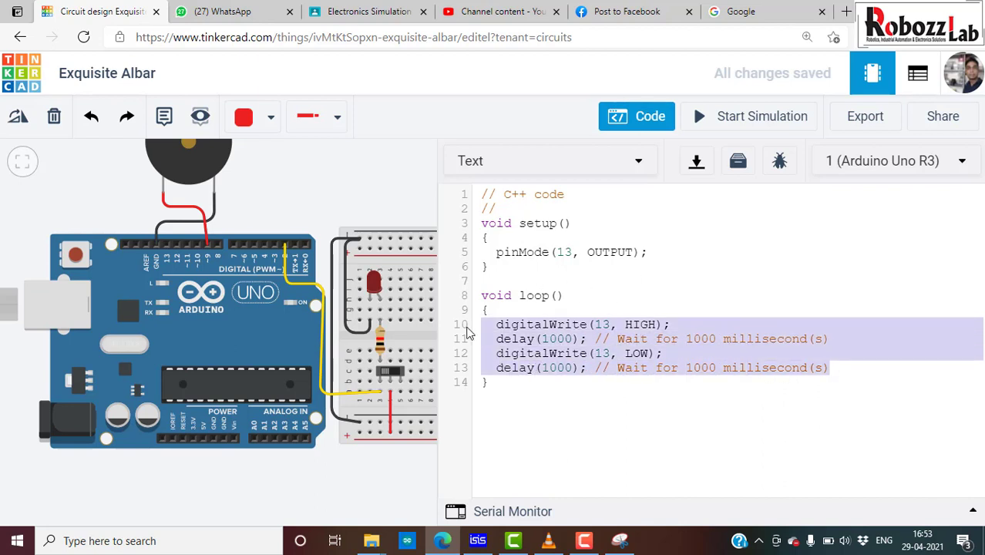
key(BackSpace)
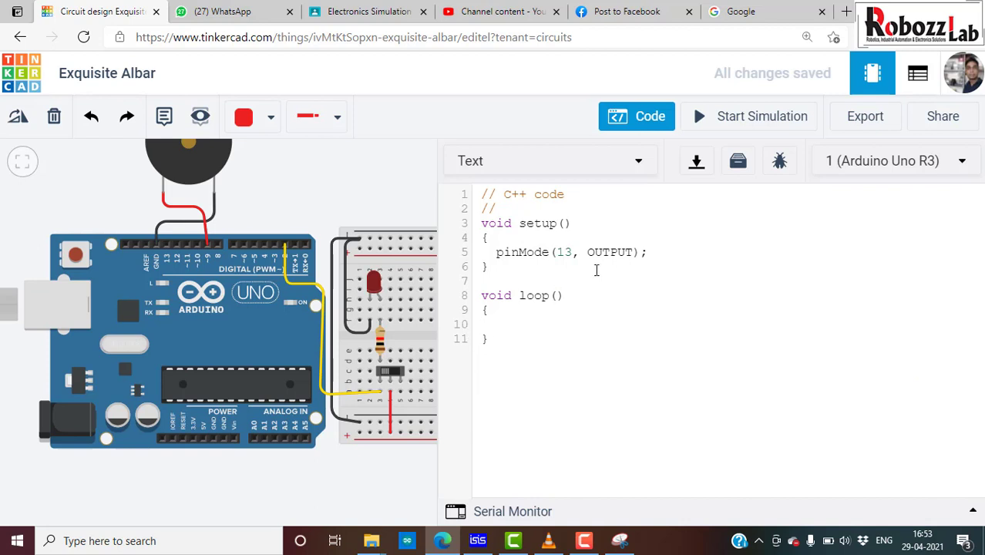
drag(653, 252, 483, 251)
key(BackSpace)
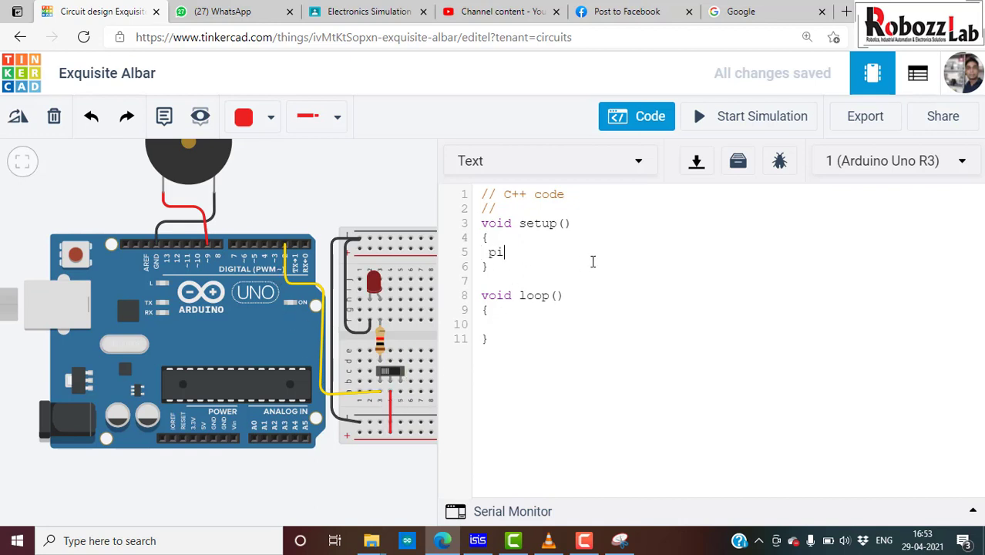
text(nMode)
text((2,INP);)
text(2)
text(,INP)
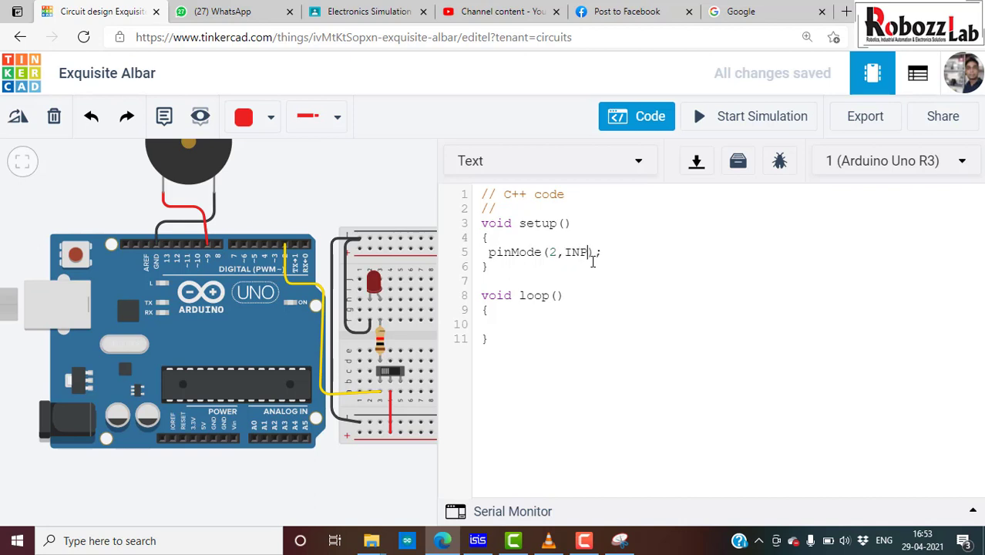
text(UT)
Add Serial.begin(9600); to setup after the pinMode line
click(629, 250)
key(Return)
text(Seri)
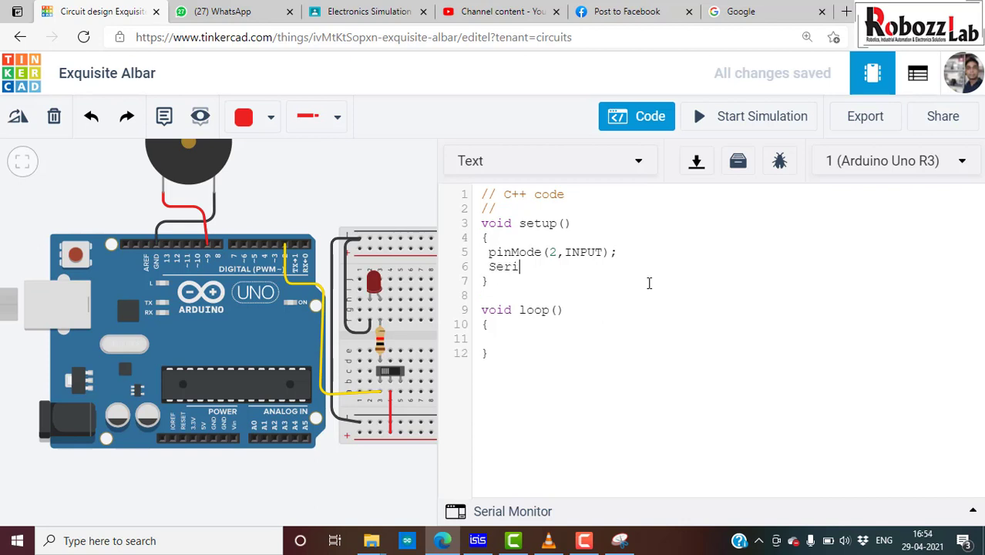
text(al)
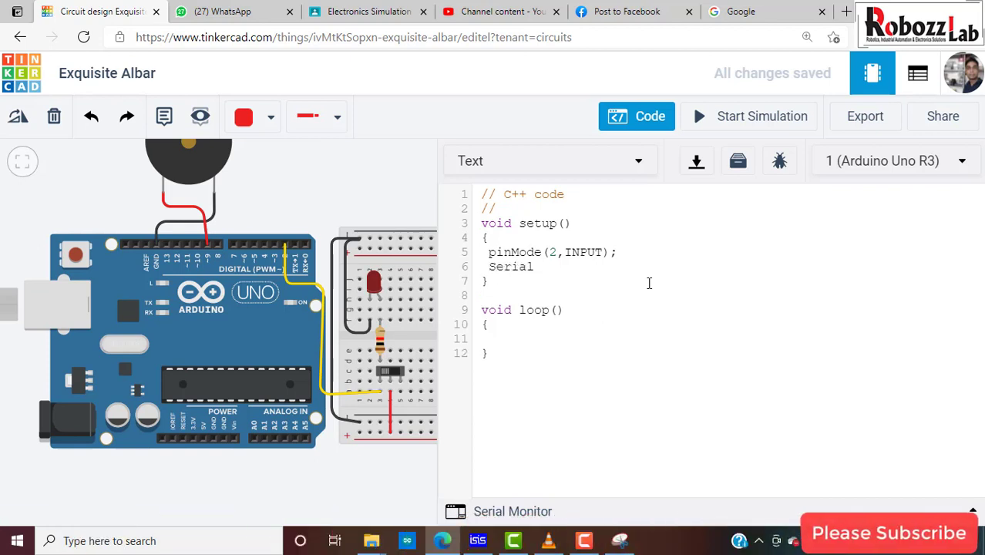
text(.begi)
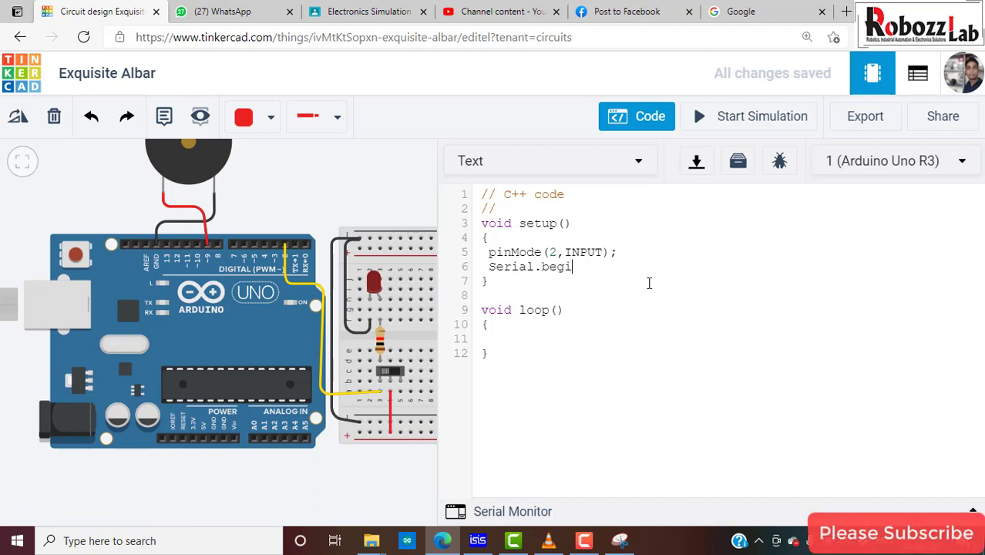
text(n();)
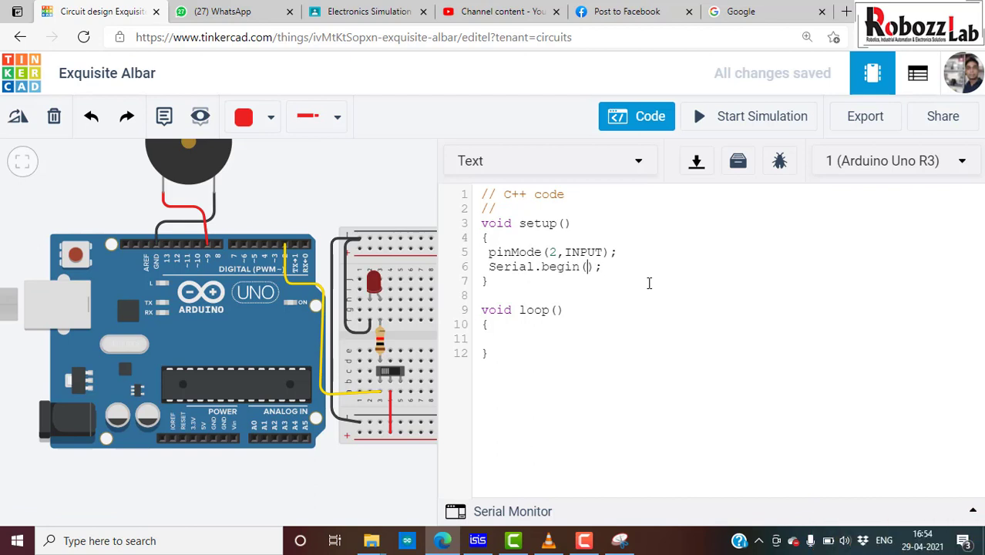
text(96)
text(00)
key(Return)
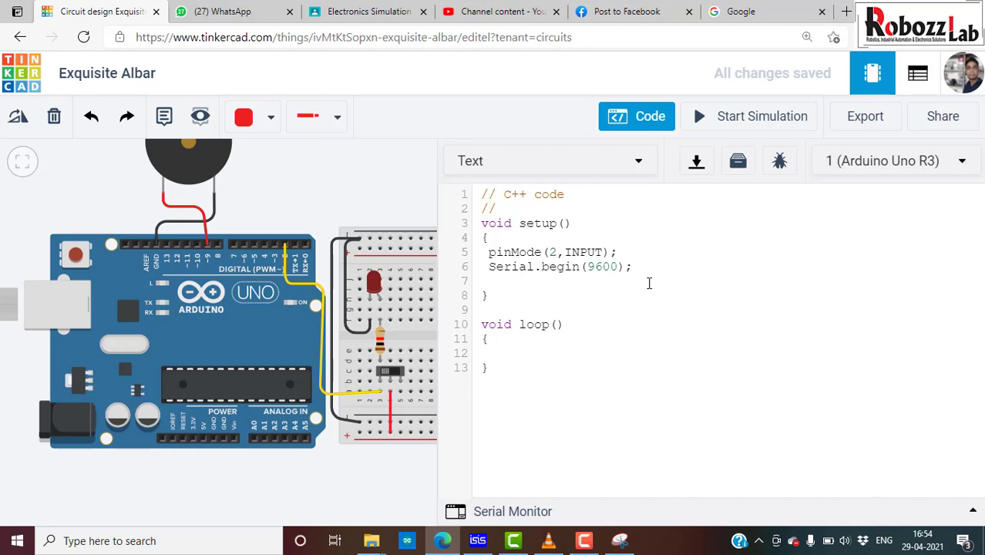
Declare int a, and in loop read pin 2 into a, print it, and delay(1000)
text(in)
text(t a;)
text(digit)
text(alRe)
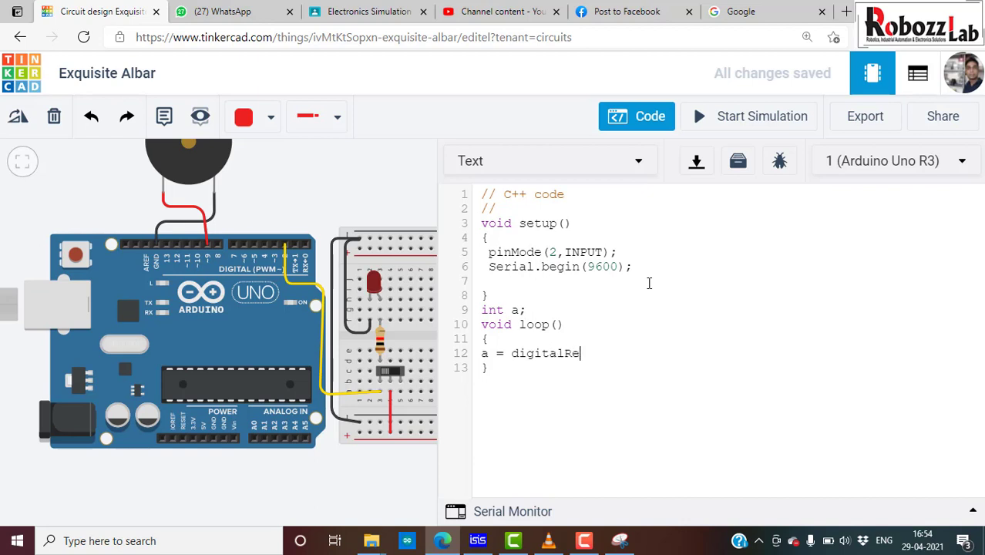
text(ad)
text(2)
key(Return)
key(Return)
key(Up)
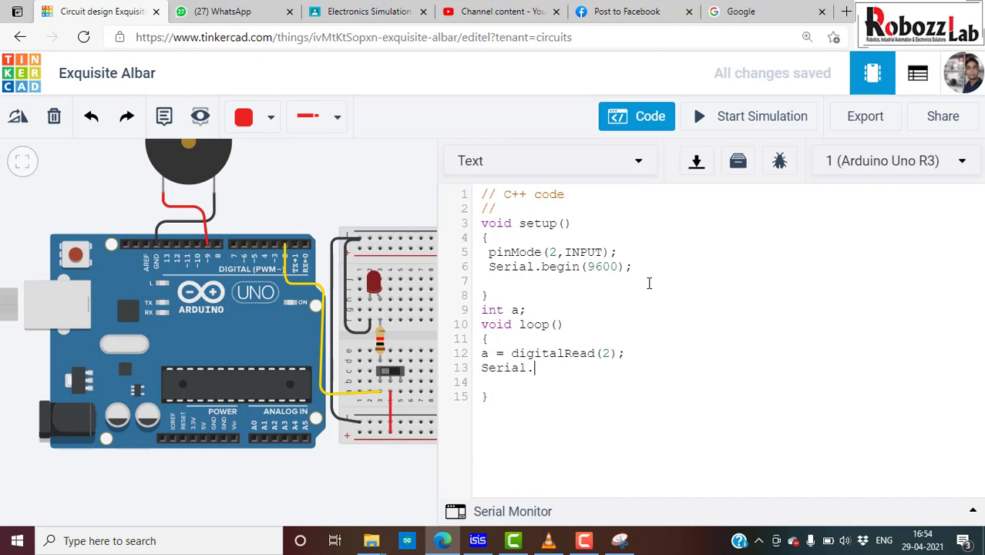
text(println()
text(a);)
key(Return)
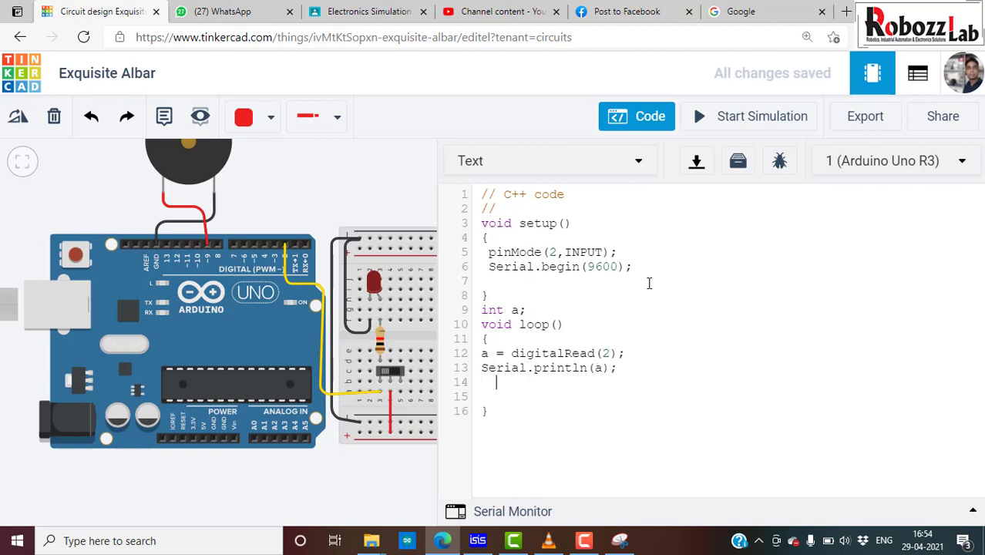
text(del)
text(ay(10)
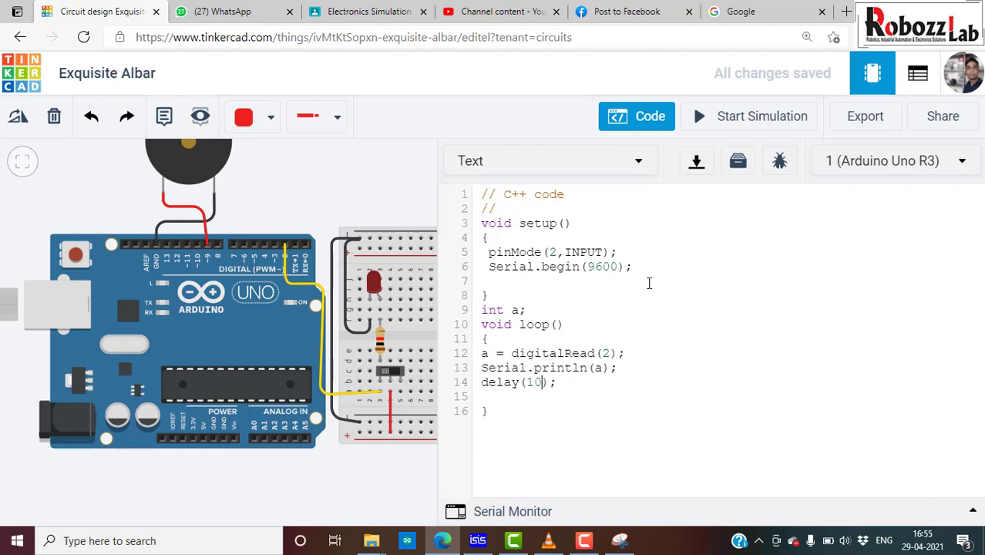
text(00)
Run the simulation with Serial Monitor open, move the red wire onto the switch row, and select the switch
click(729, 116)
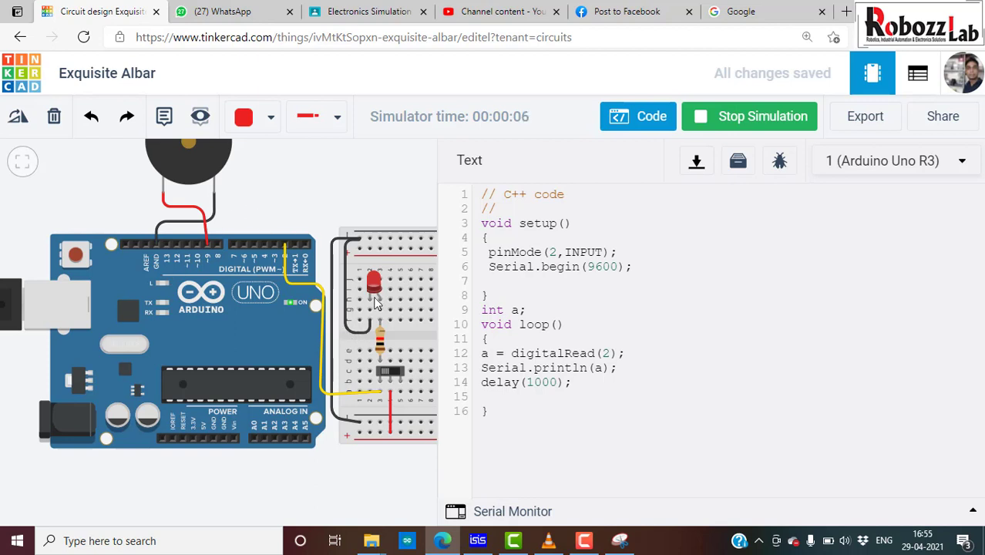
click(515, 515)
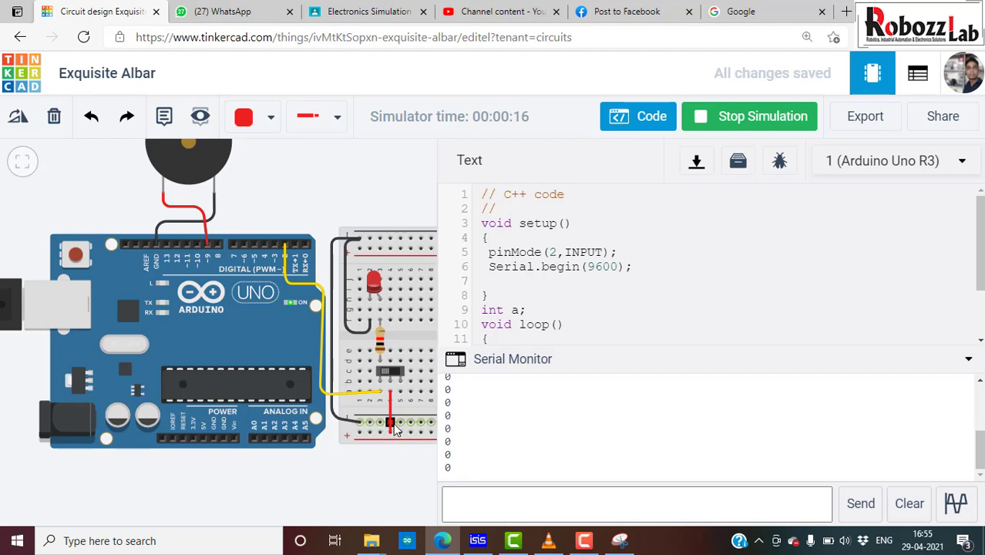
drag(395, 429, 390, 393)
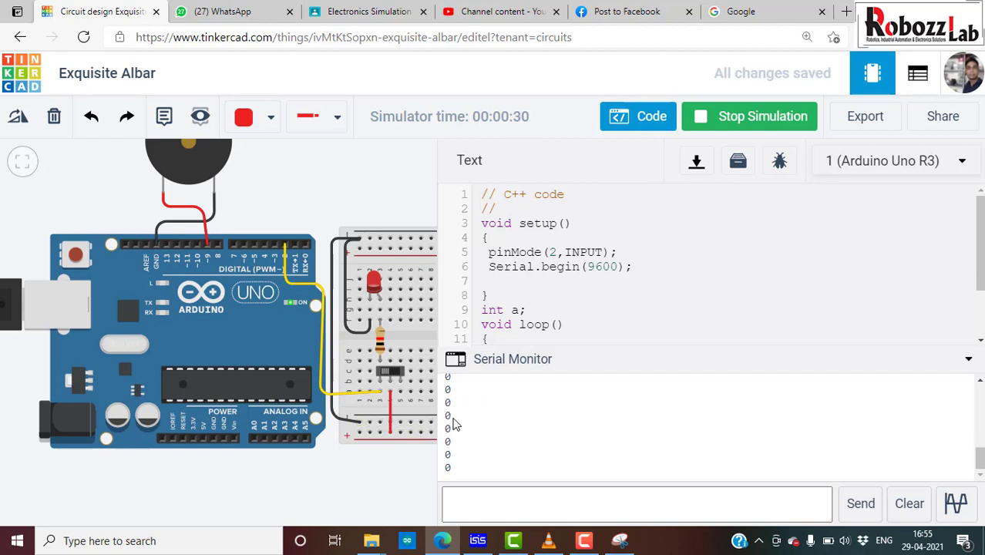
click(398, 374)
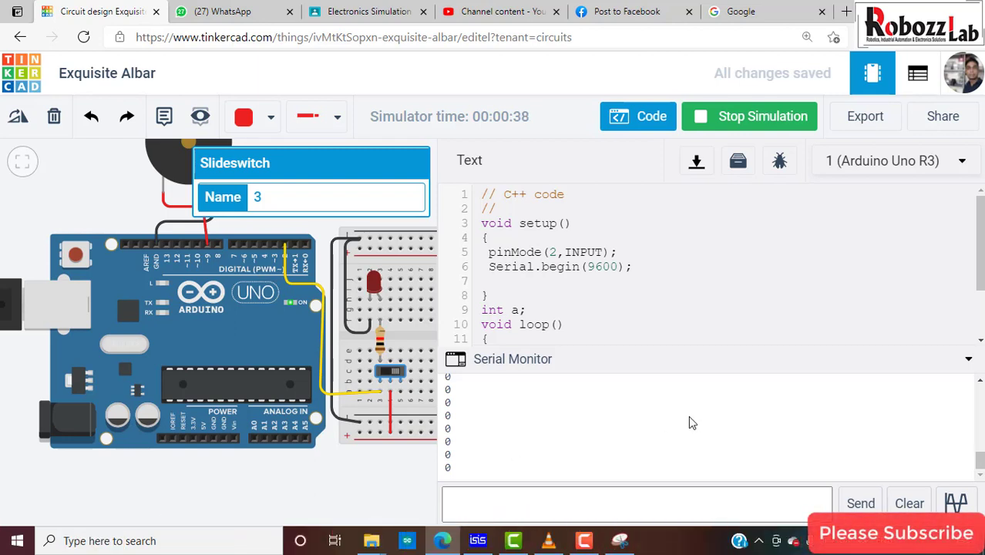
scroll(580, 326, down, 1)
scroll(580, 326, down, 1)
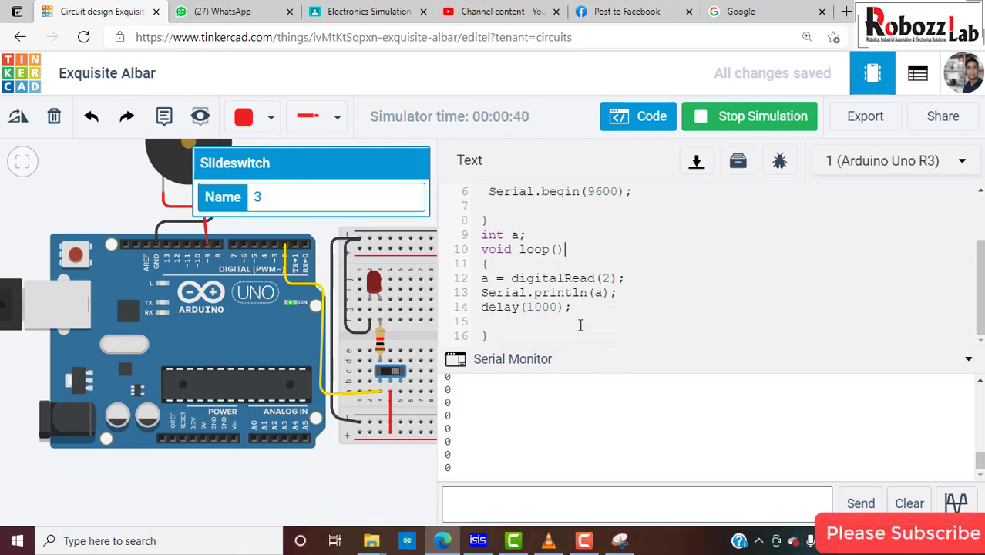
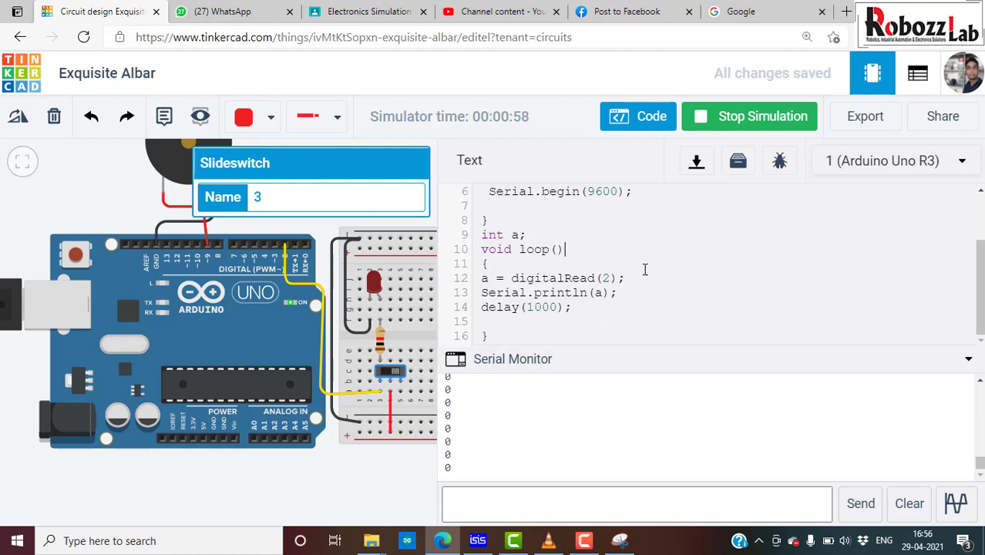
Check the pinMode setting for pin 2 in the code, then hide the code editor
scroll(645, 269, up, 2)
click(606, 234)
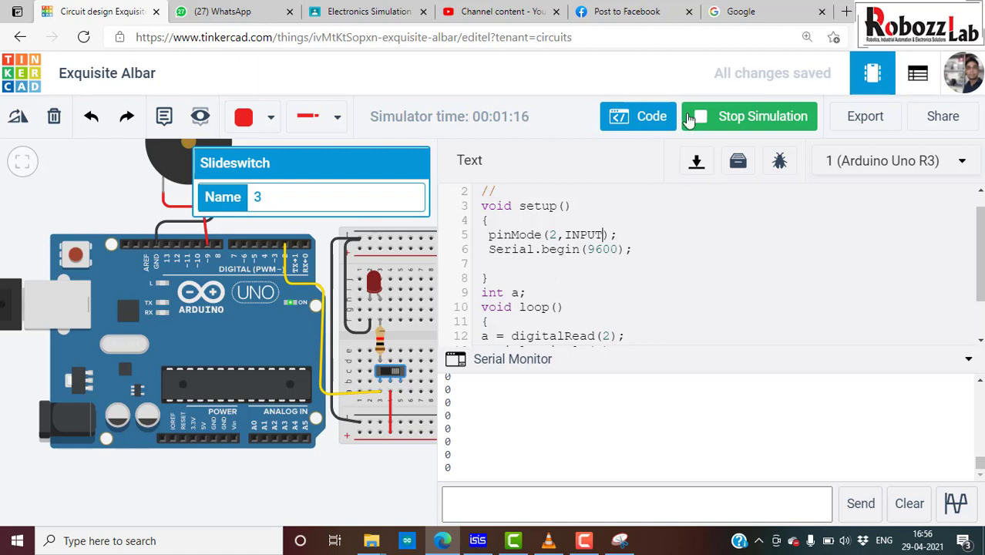
click(646, 115)
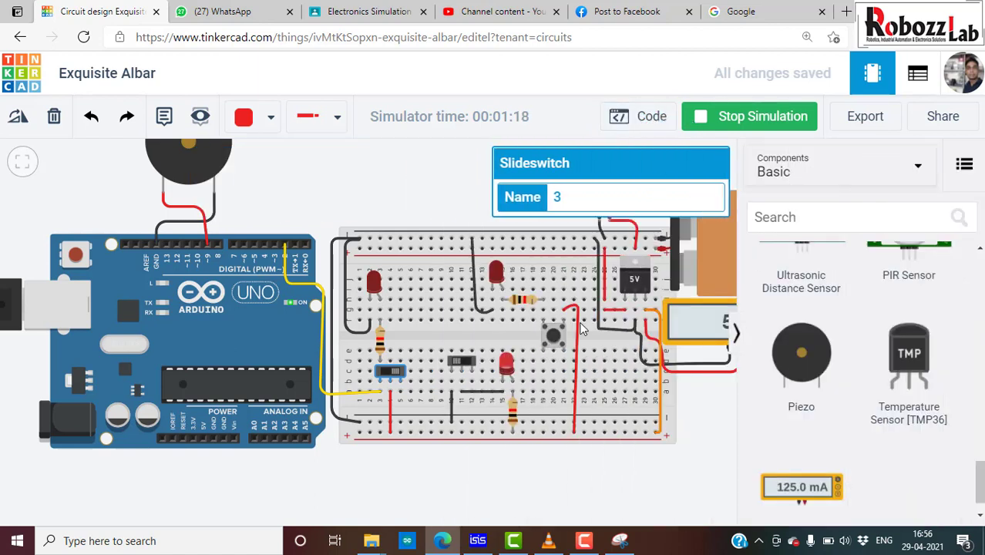
Flip the pin 2 slide switch, clear the Serial Monitor output, and close the code editor
click(465, 363)
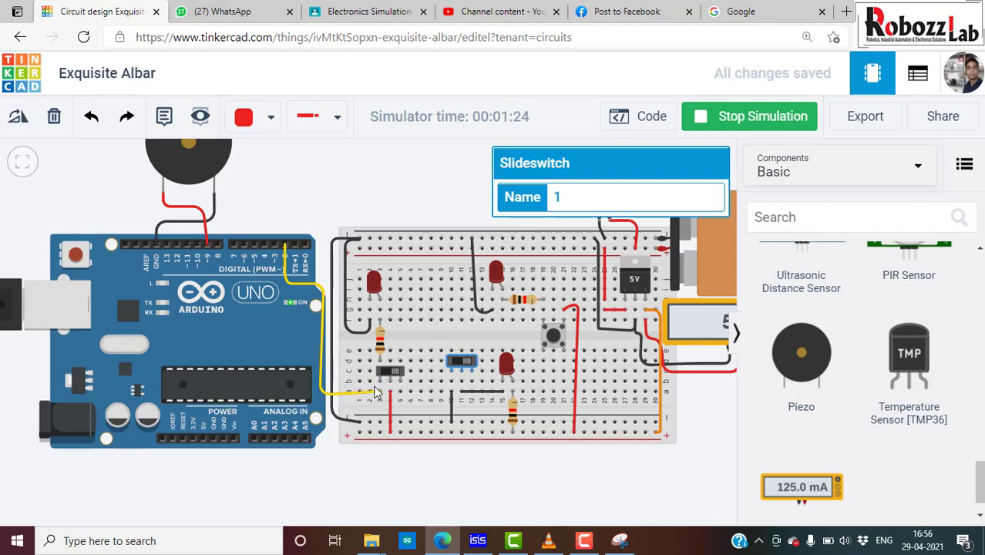
click(652, 116)
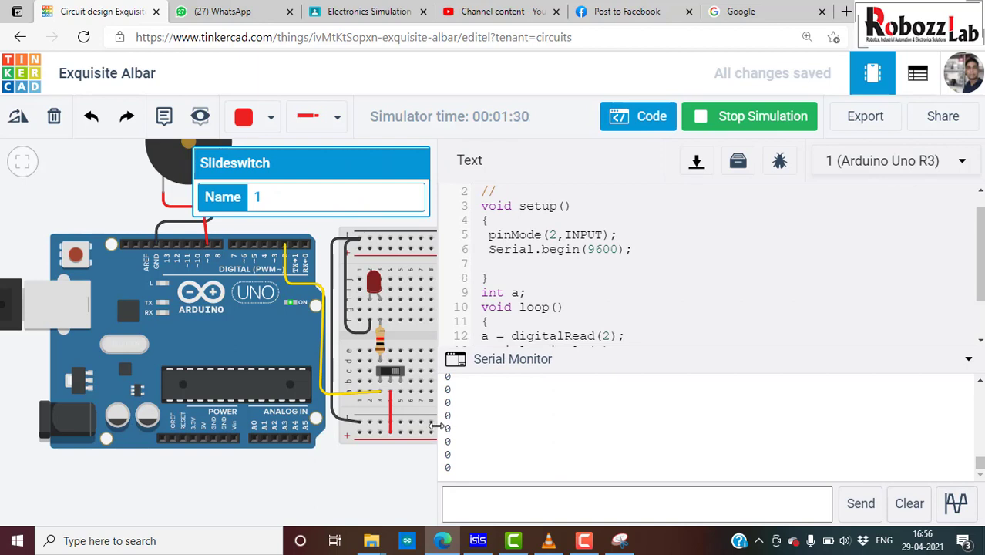
click(394, 378)
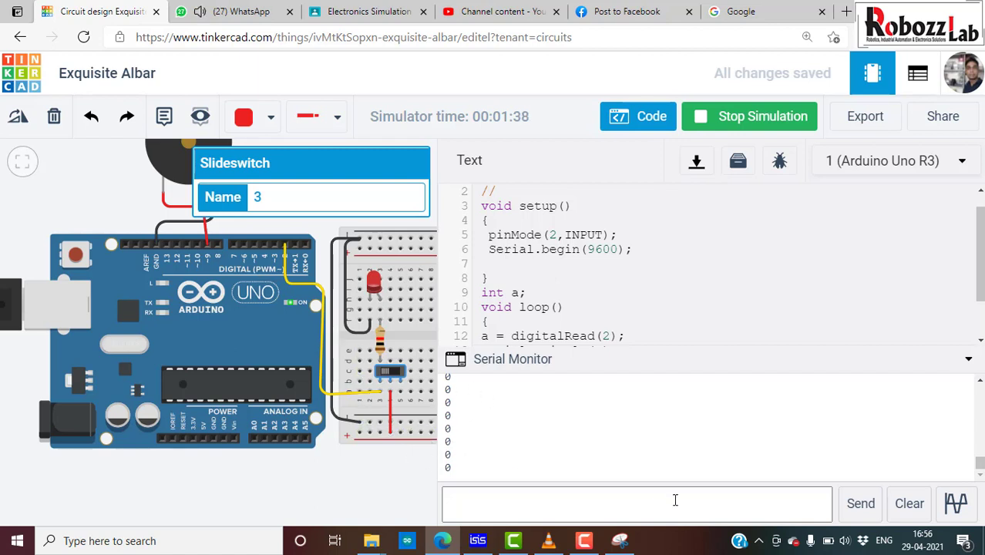
click(903, 503)
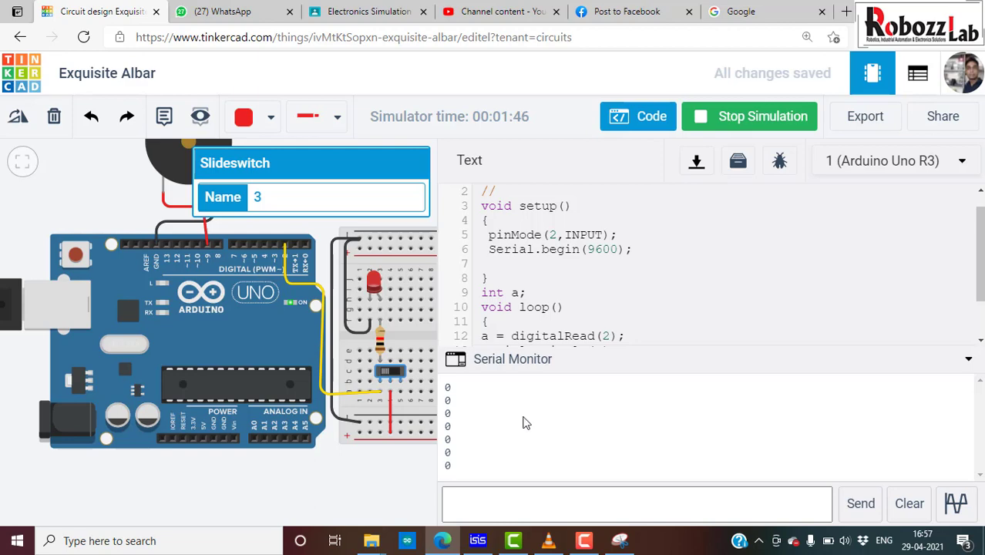
click(639, 123)
click(406, 456)
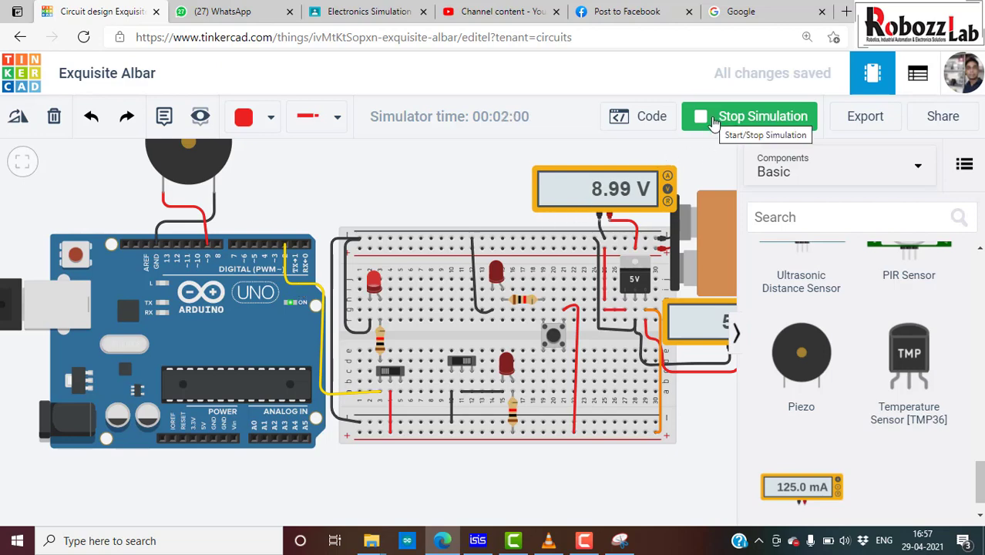
Stop the simulation and drop a new resistor just below the breadboard
click(715, 122)
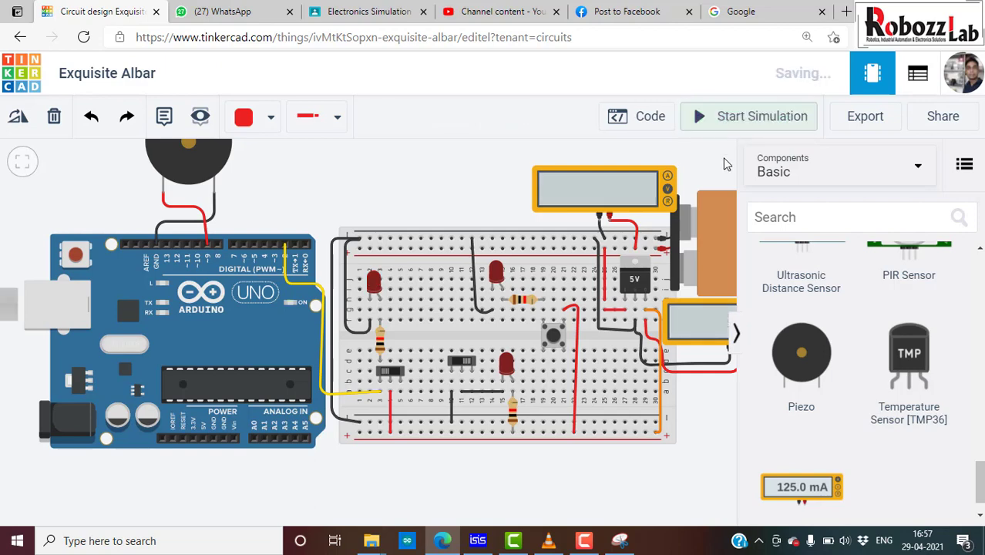
scroll(835, 300, up, 4)
scroll(837, 314, up, 2)
scroll(837, 320, up, 2)
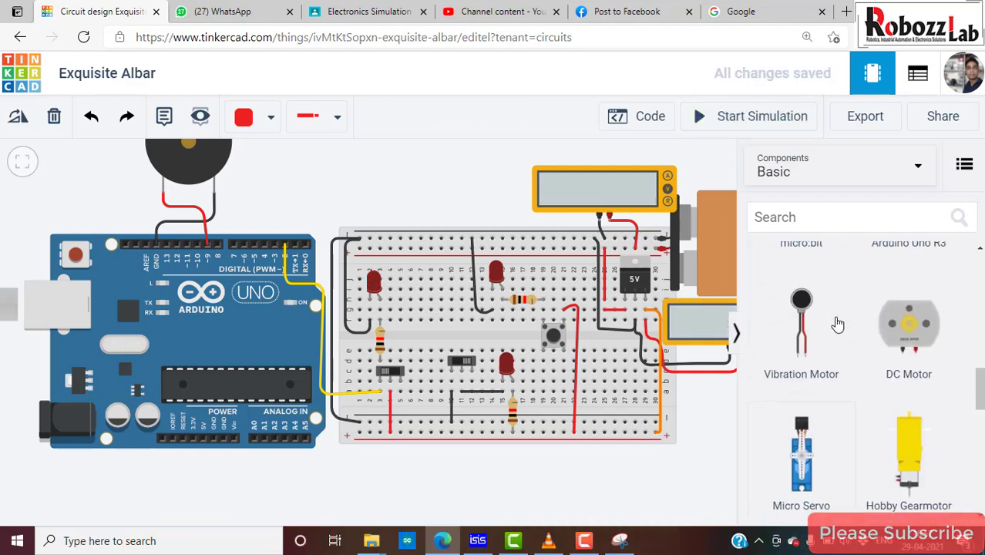
scroll(837, 323, up, 3)
scroll(838, 329, up, 5)
scroll(847, 341, up, 2)
scroll(847, 341, up, 2)
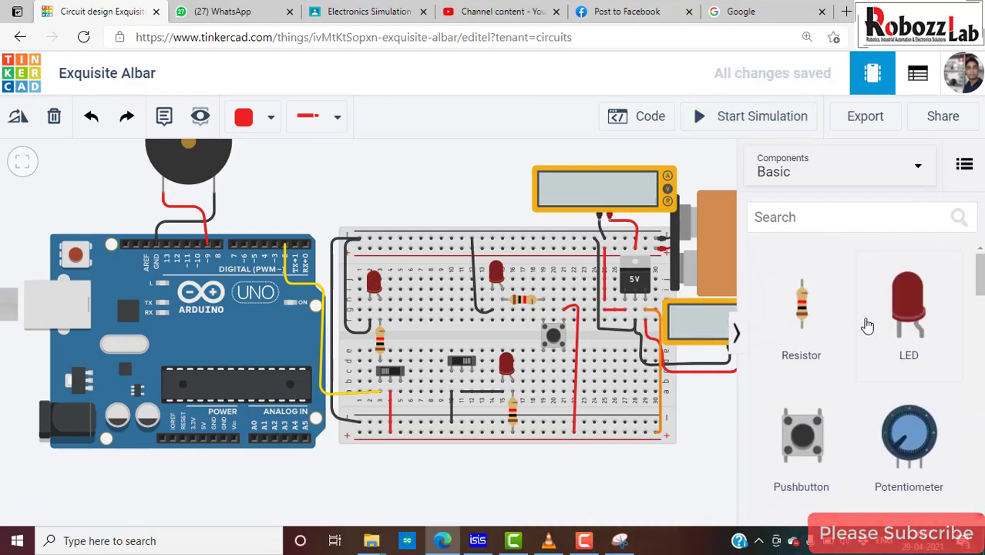
drag(801, 308, 356, 470)
scroll(358, 474, up, 1)
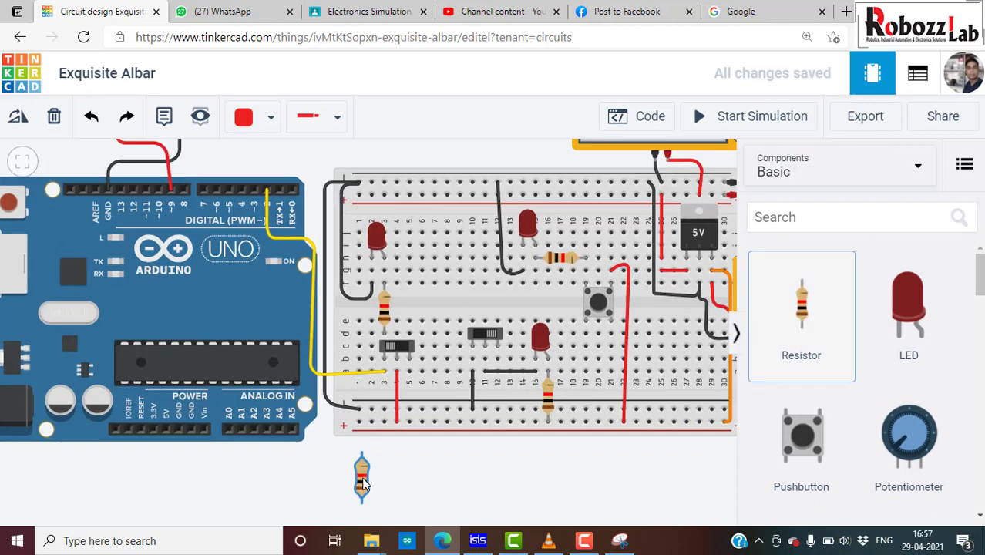
scroll(362, 481, up, 2)
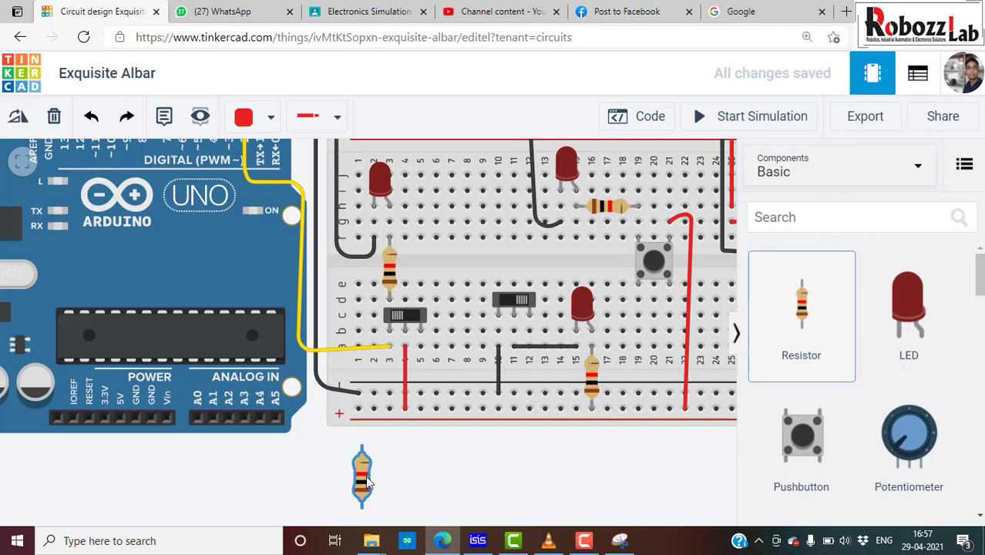
click(368, 483)
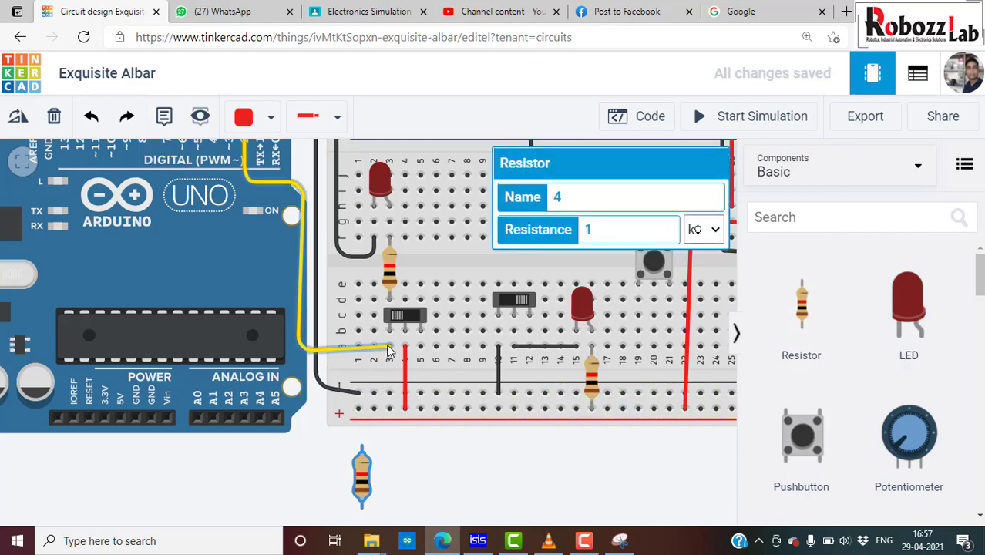
Reroute the yellow pin 2 wire and seat the resistor at breadboard column 1
mouse_move(389, 351)
mouse_down()
mouse_move(360, 315)
mouse_move(389, 301)
mouse_up()
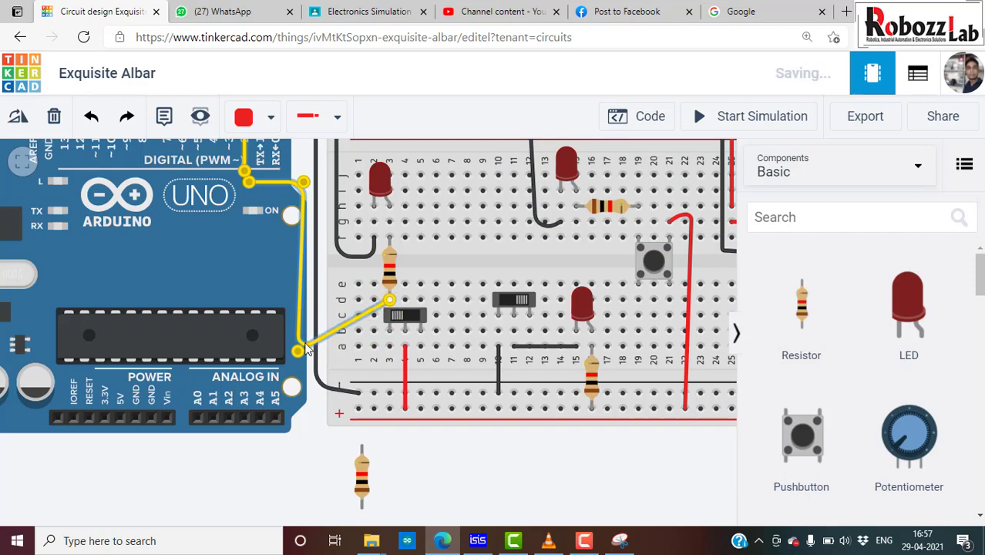
drag(305, 346, 299, 303)
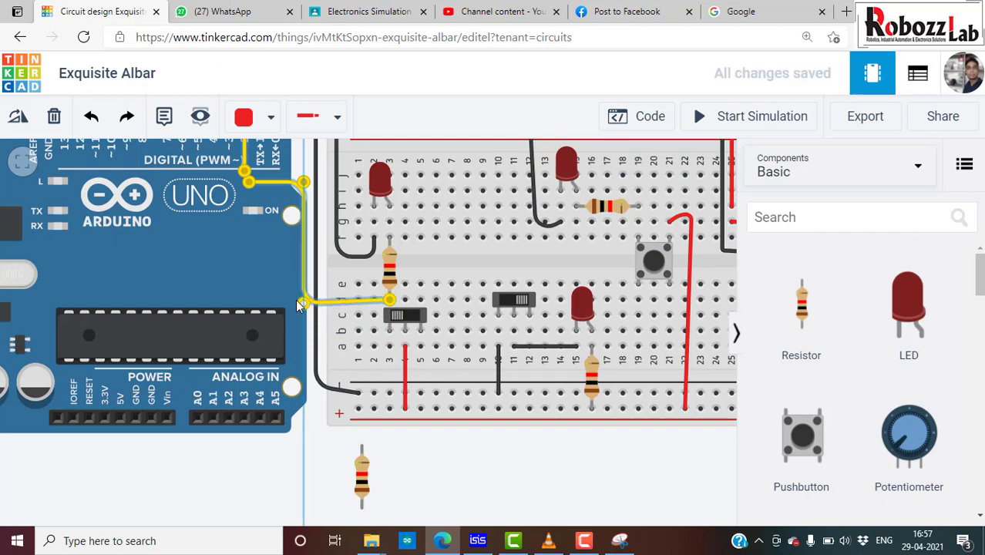
click(416, 471)
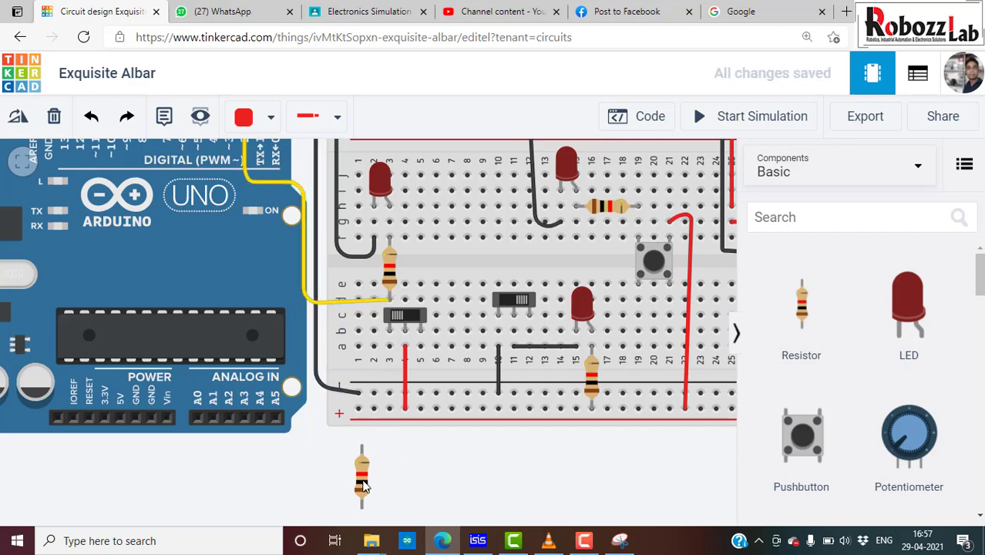
mouse_move(365, 485)
mouse_down()
mouse_move(368, 389)
mouse_move(393, 387)
mouse_up()
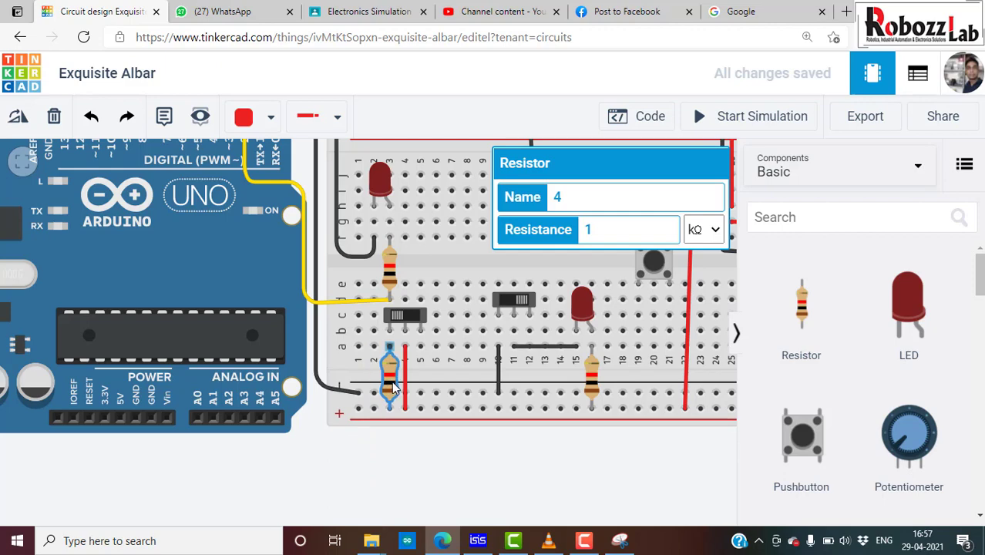
drag(395, 382, 372, 468)
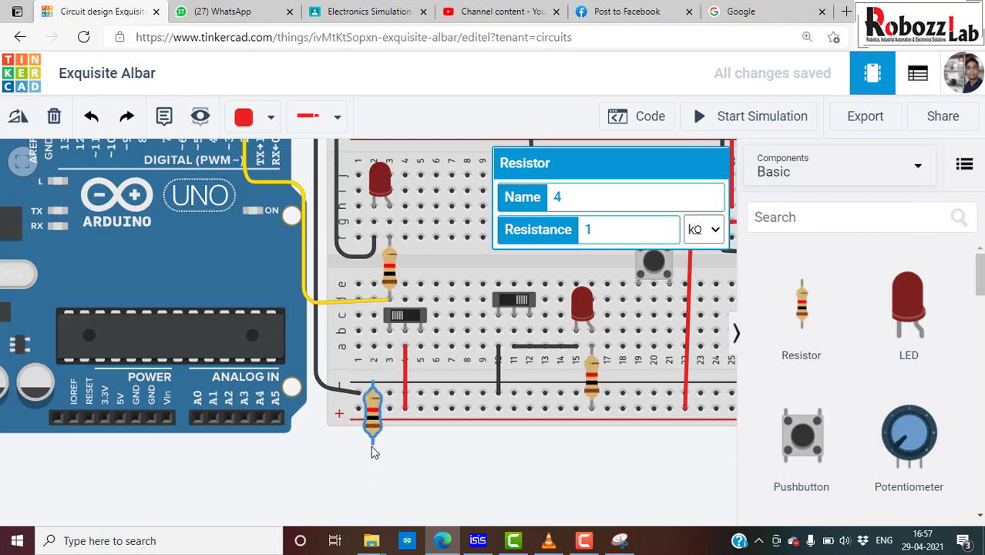
click(369, 462)
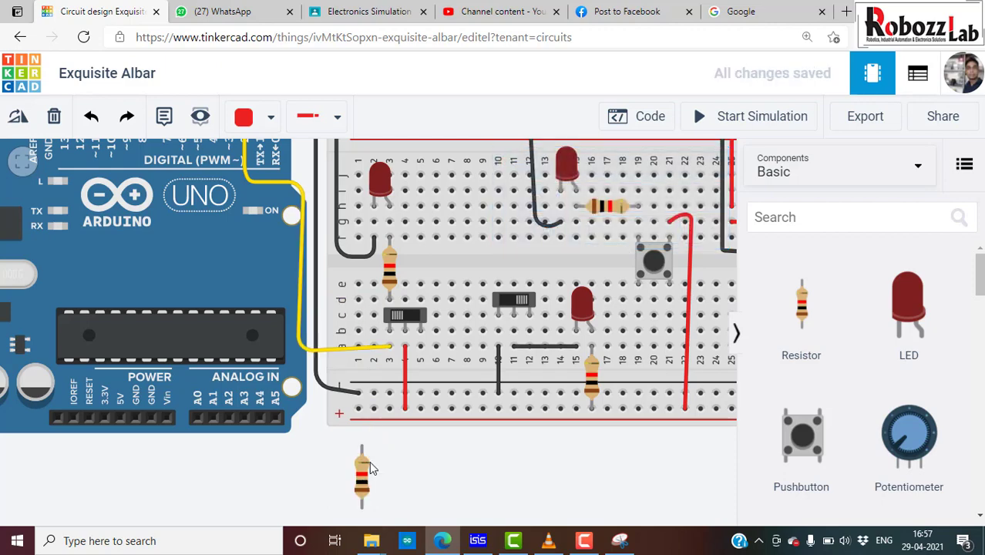
drag(369, 461, 339, 315)
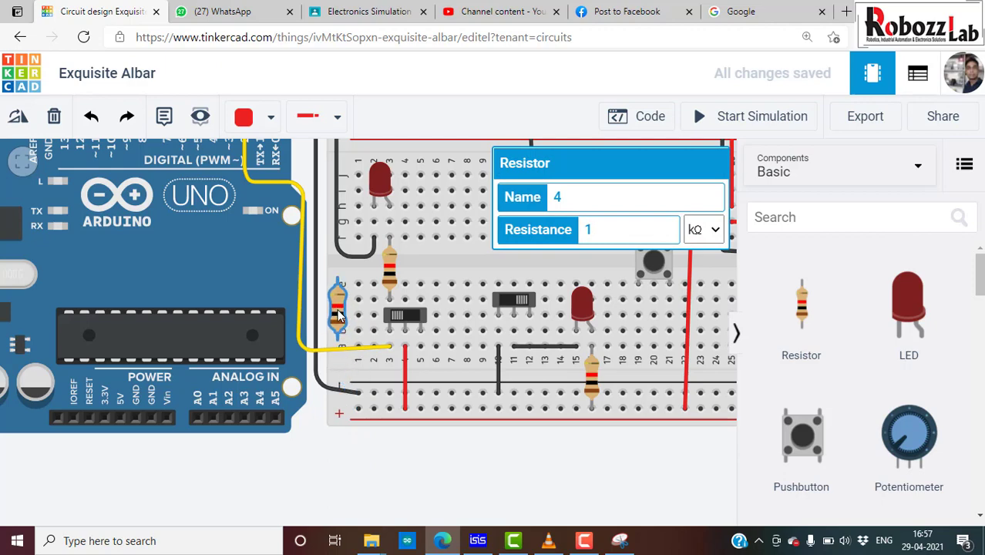
Set the new resistor to 10 kΩ and fix the yellow wire's end in its hole
click(356, 470)
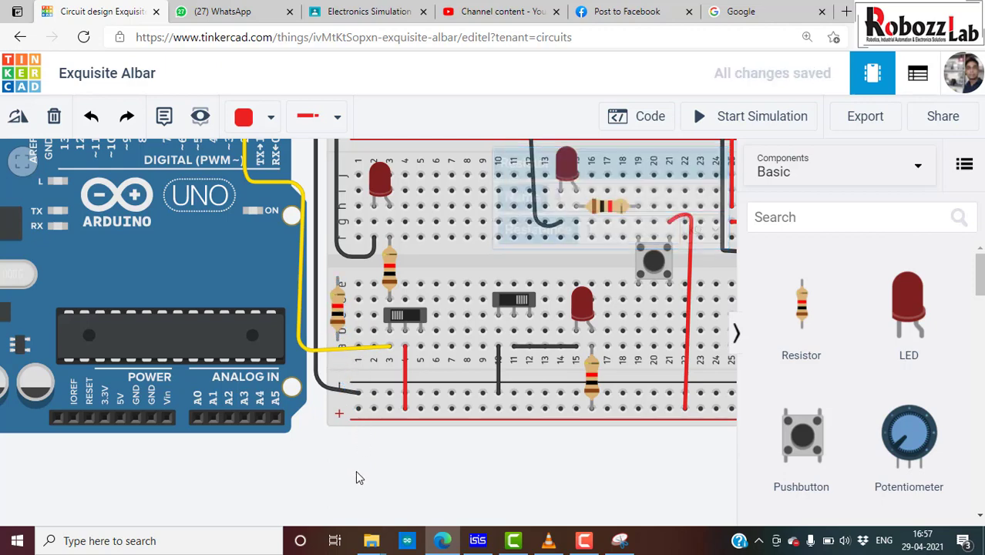
click(337, 308)
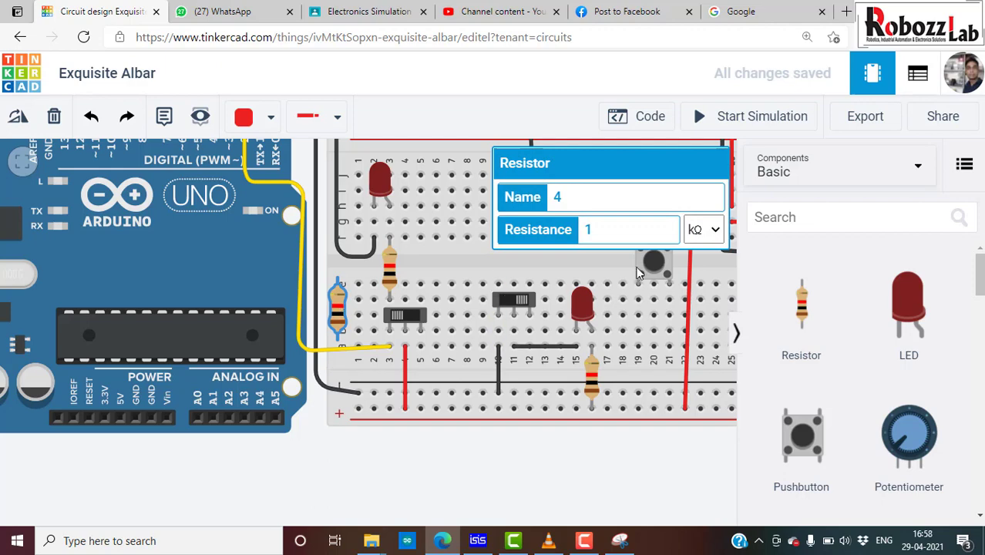
click(621, 228)
text(0)
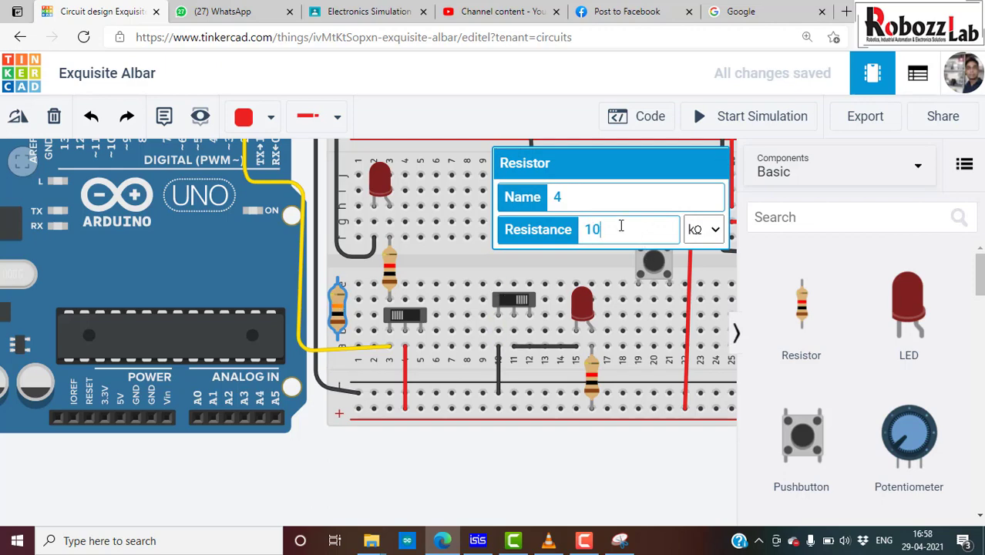
click(440, 501)
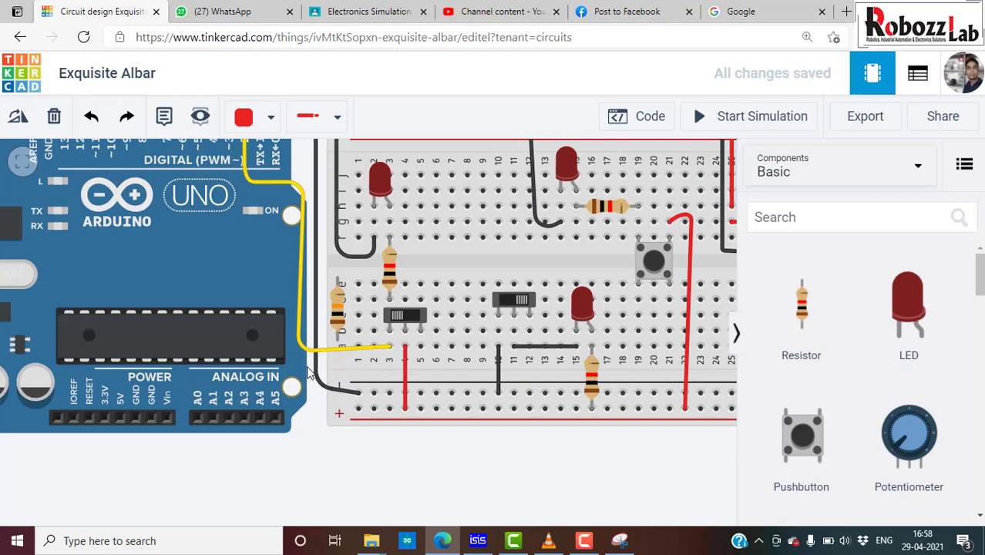
click(388, 348)
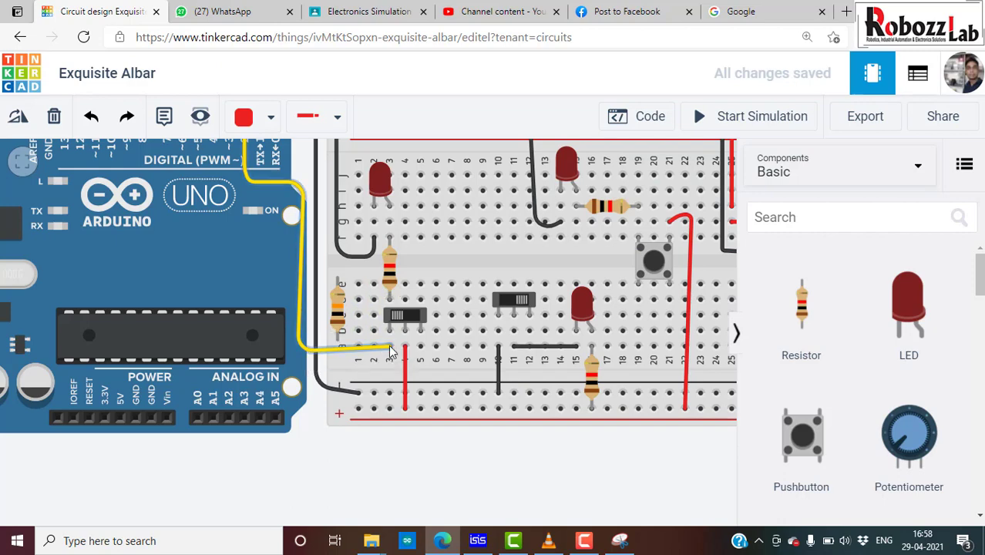
Run a red wire from the resistor's lower lead to the target breadboard hole near column 3
click(337, 340)
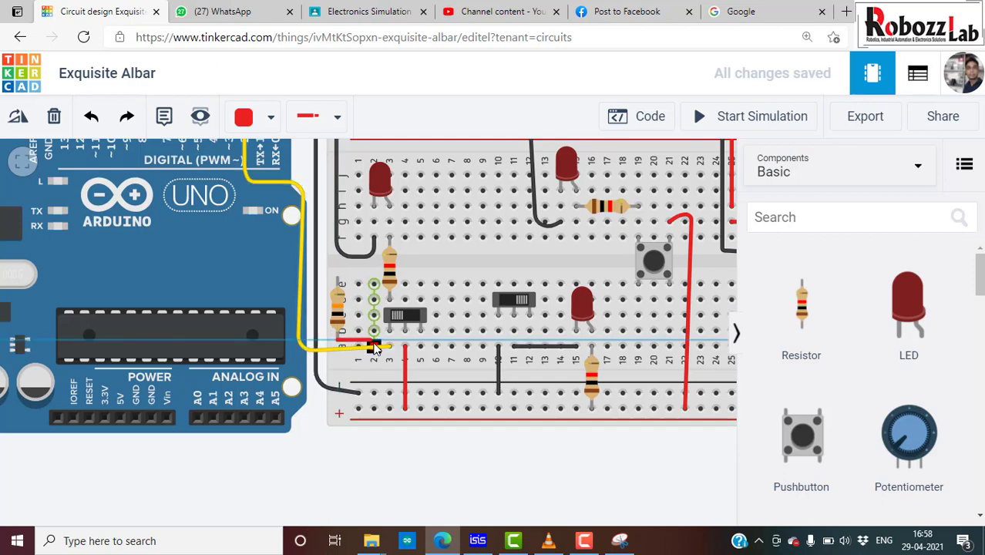
click(387, 346)
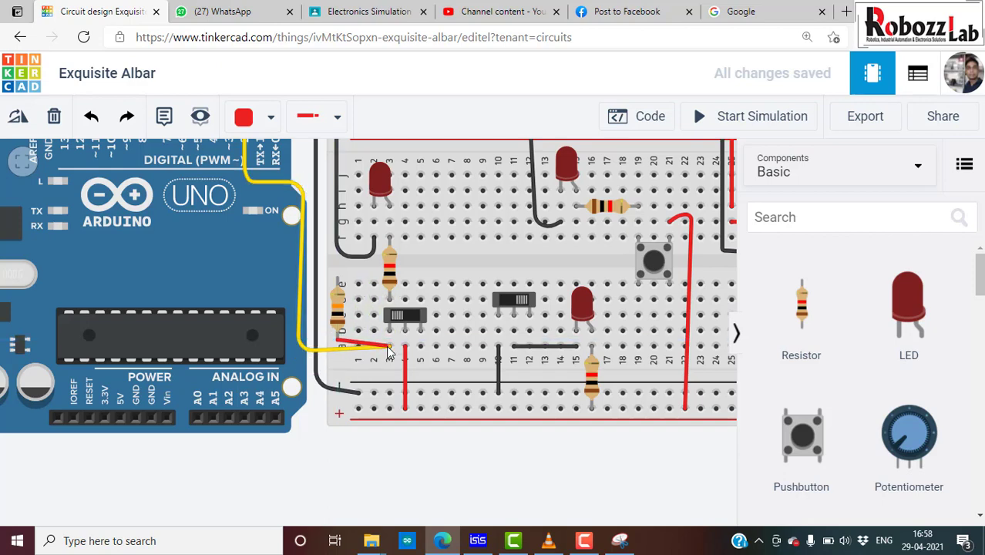
drag(388, 347, 356, 362)
click(341, 354)
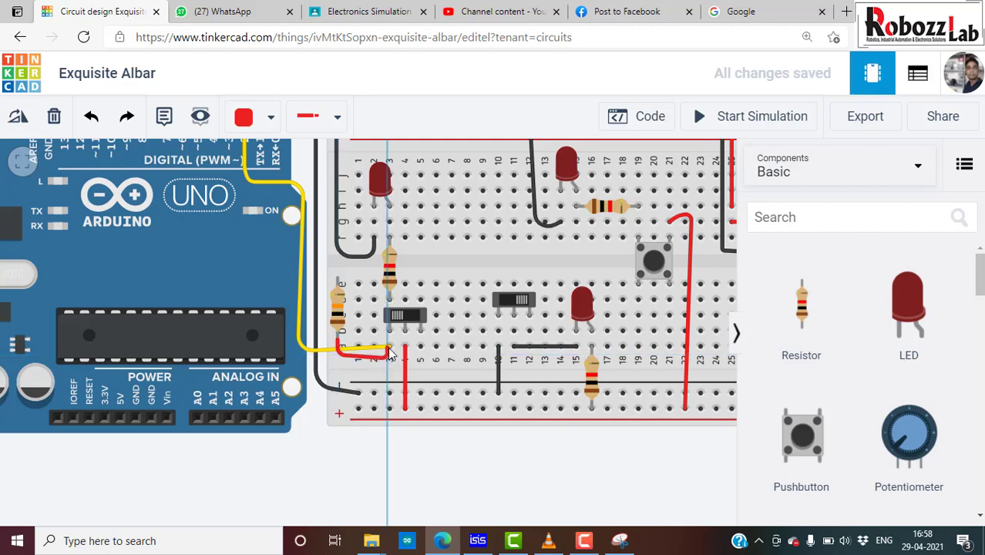
click(390, 350)
click(390, 351)
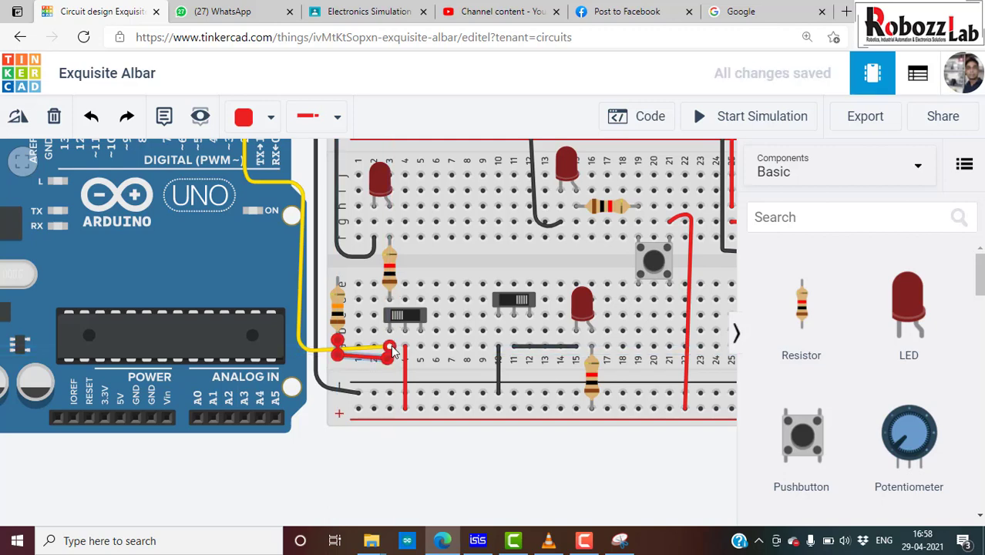
click(337, 356)
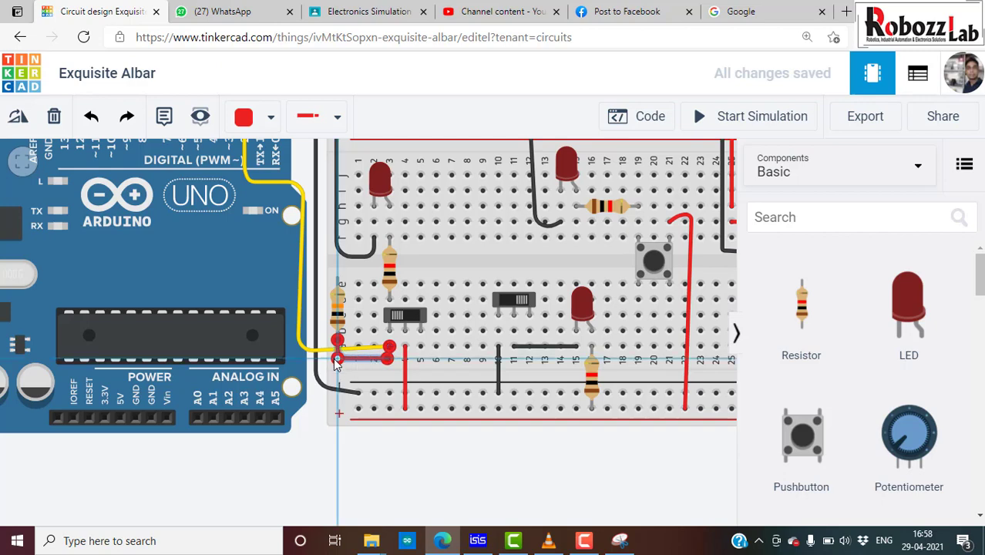
Add a black wire from resistor Terminal 2 to the upper row at column 2
click(343, 276)
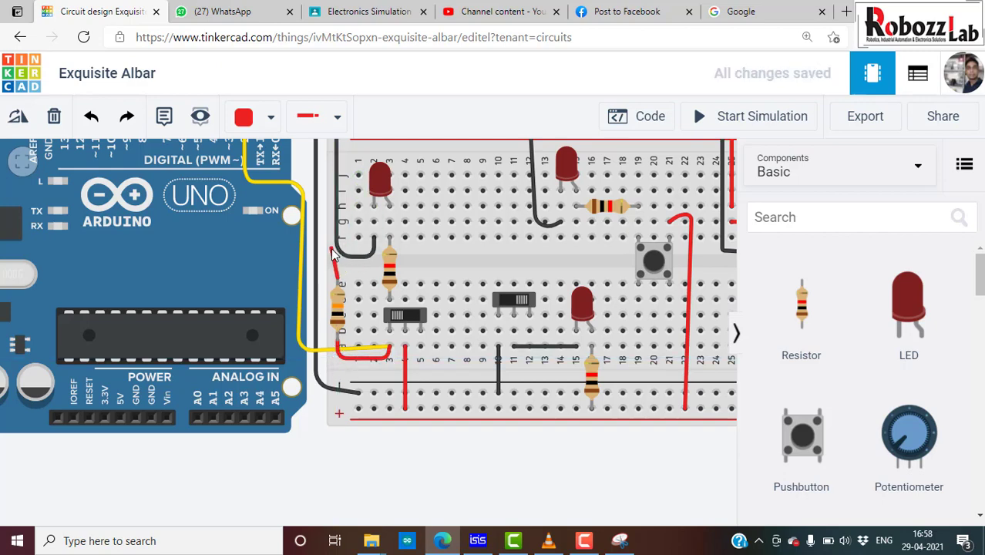
click(337, 245)
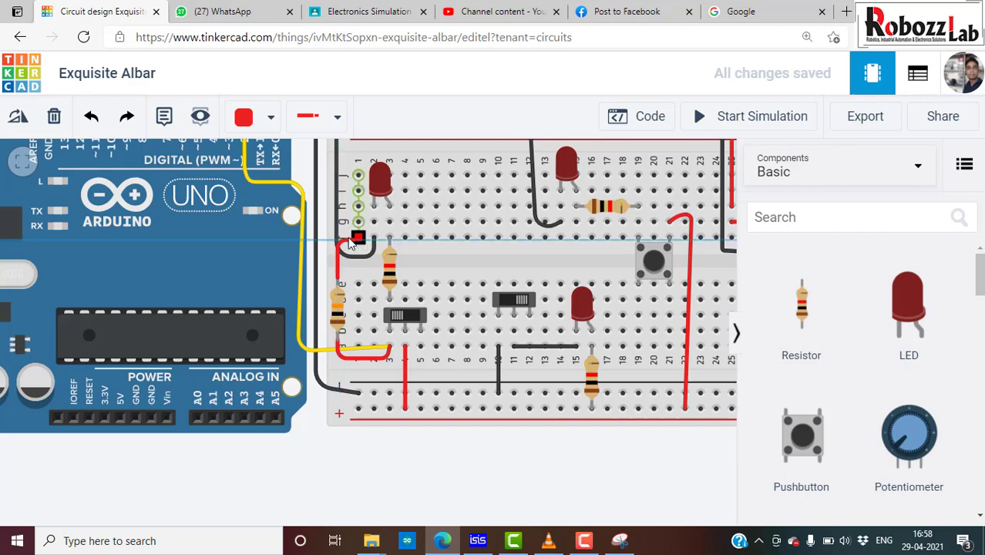
scroll(347, 331, down, 1)
scroll(343, 251, up, 2)
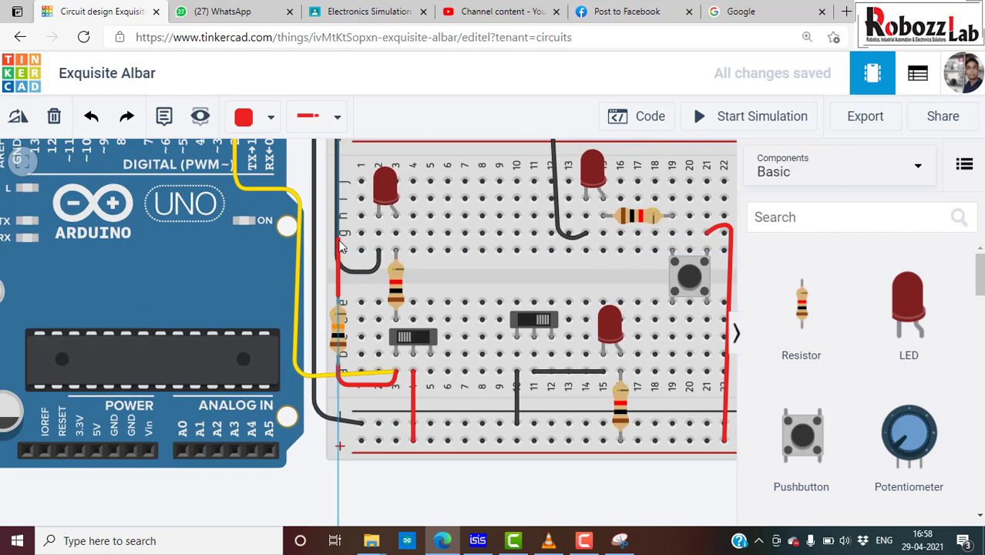
drag(361, 251, 378, 253)
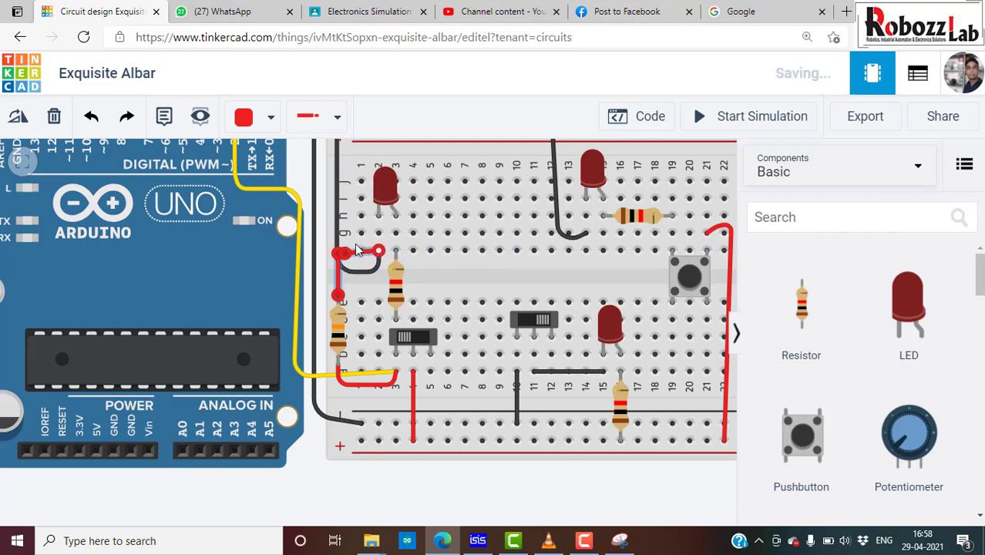
click(260, 120)
click(266, 174)
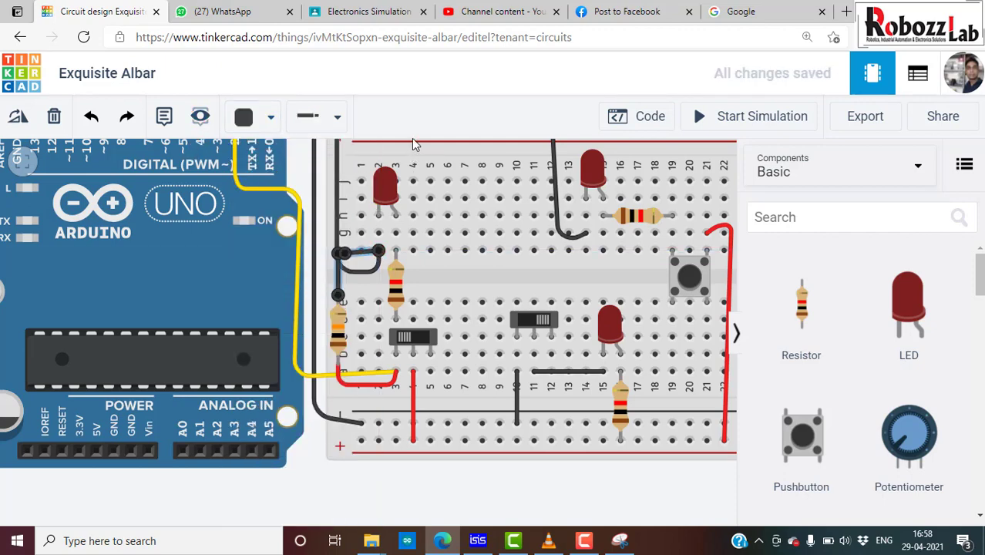
click(310, 473)
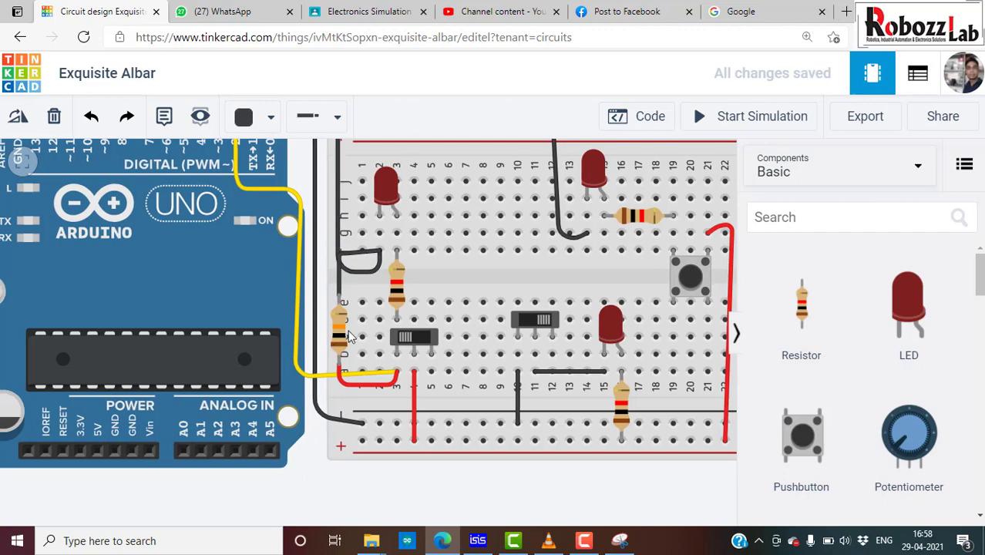
scroll(356, 333, down, 1)
scroll(361, 356, down, 1)
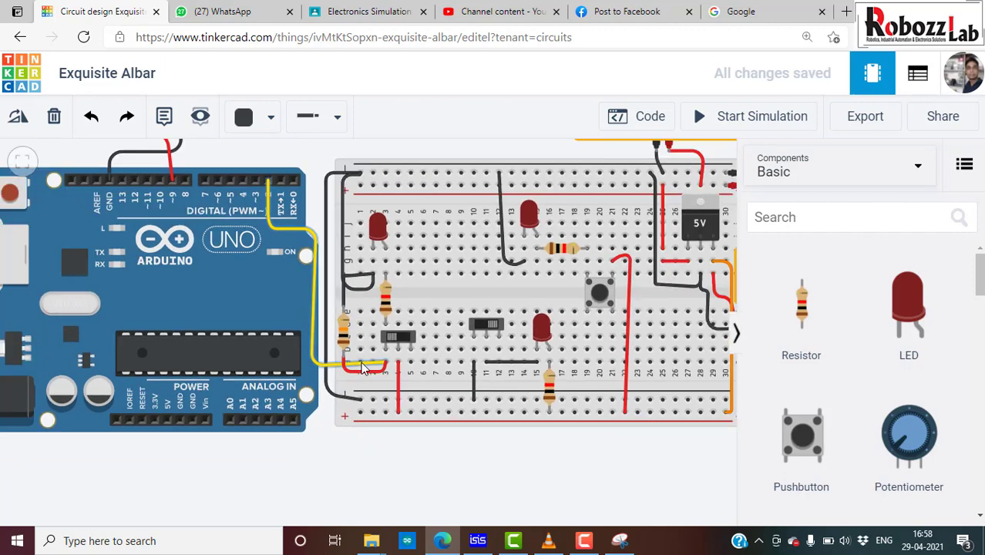
scroll(364, 370, down, 1)
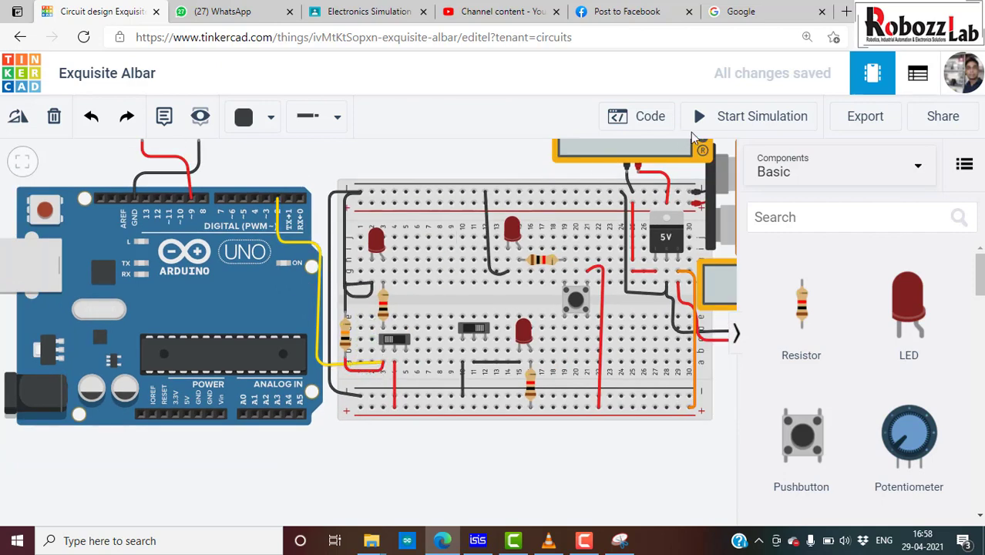
Start the simulation with code and Serial Monitor visible, and flip the slide switch
click(746, 127)
click(655, 117)
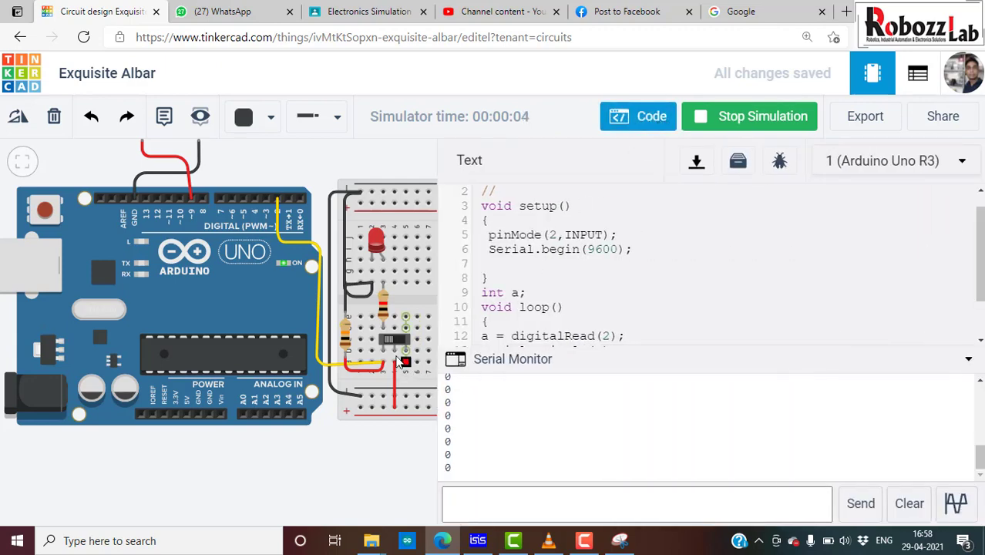
click(398, 347)
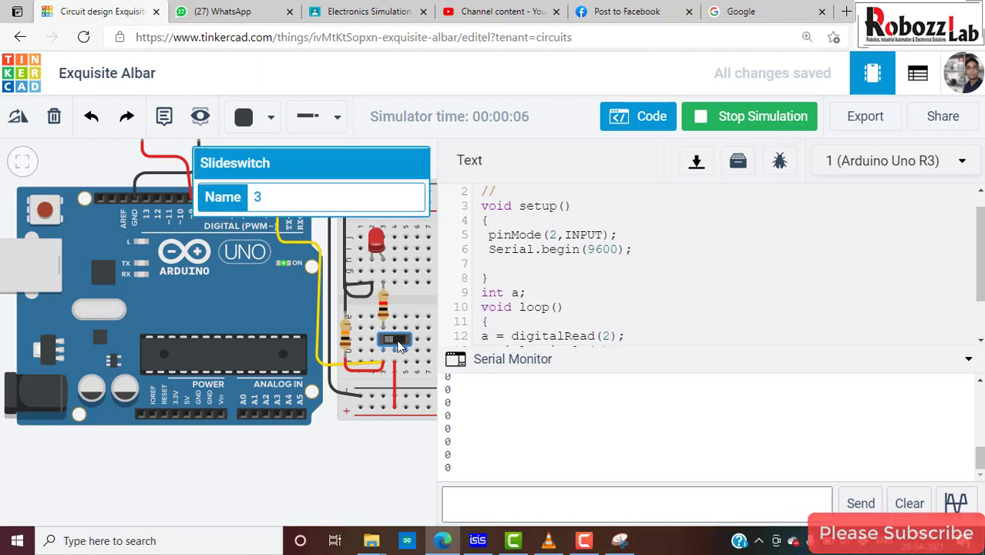
click(398, 347)
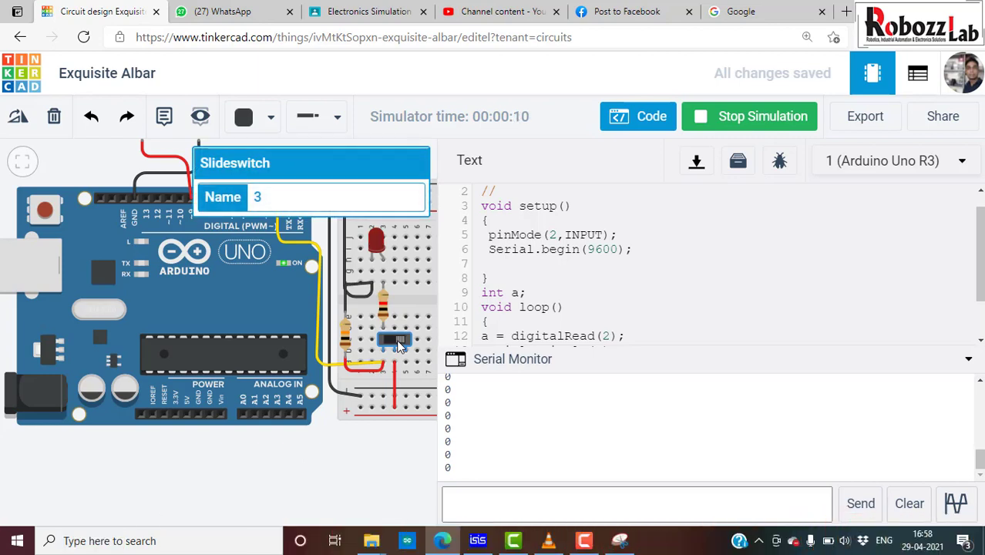
scroll(663, 310, down, 1)
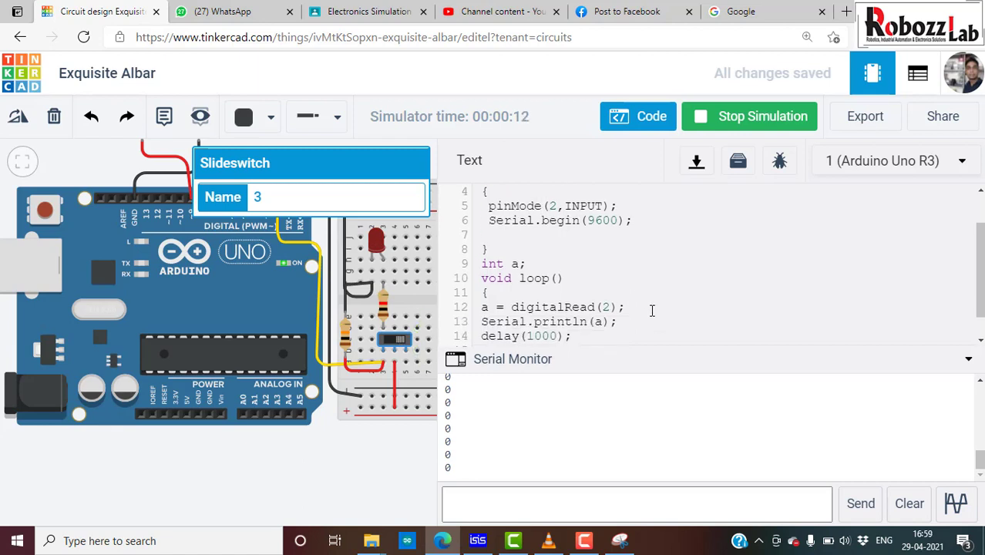
scroll(652, 310, down, 1)
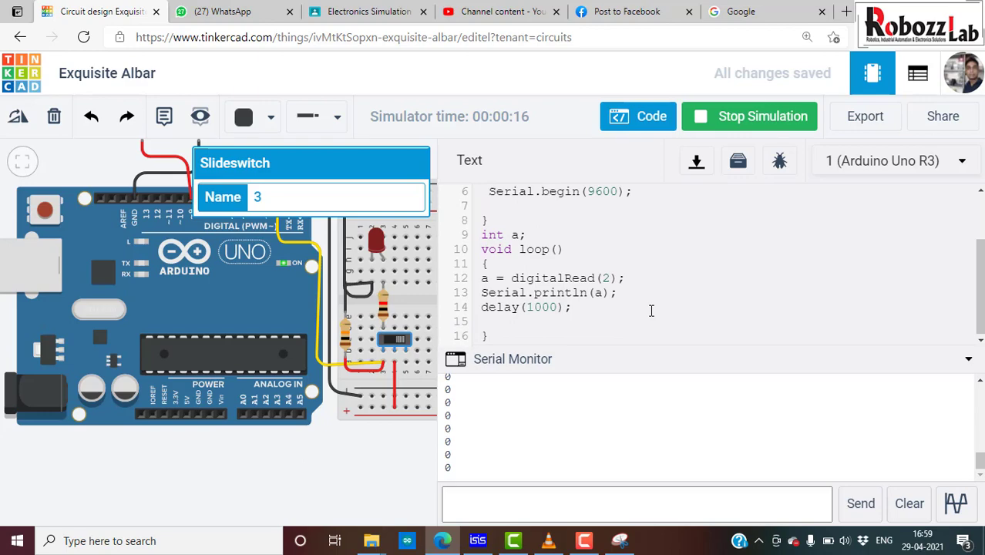
Close the code panel to view the running circuit, multimeters showing 9.00 V and 5.00 V
click(584, 540)
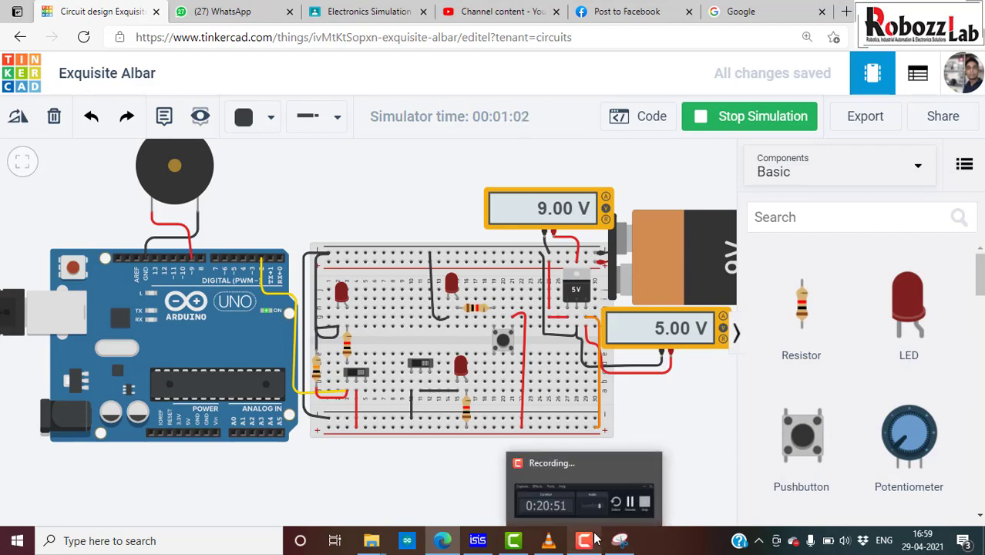
click(587, 515)
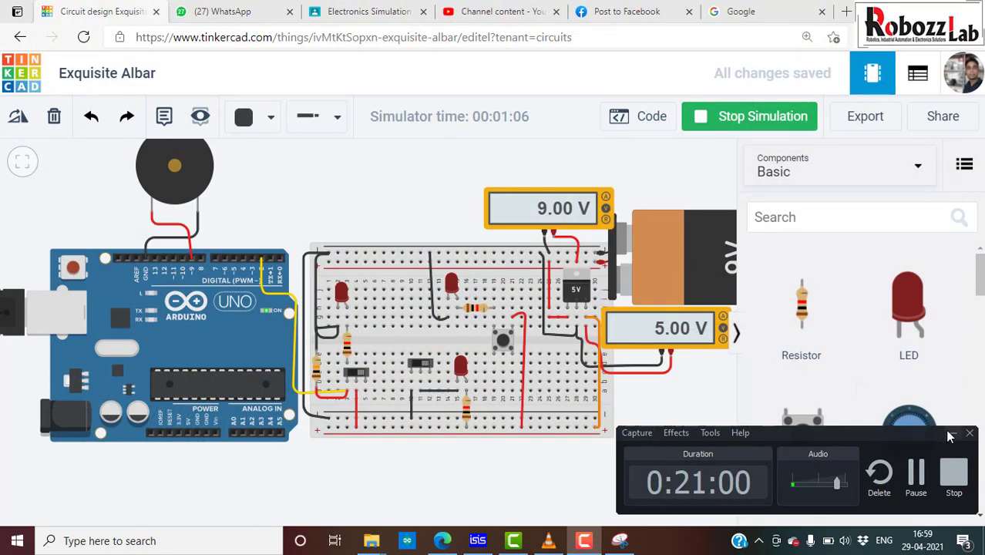
click(953, 433)
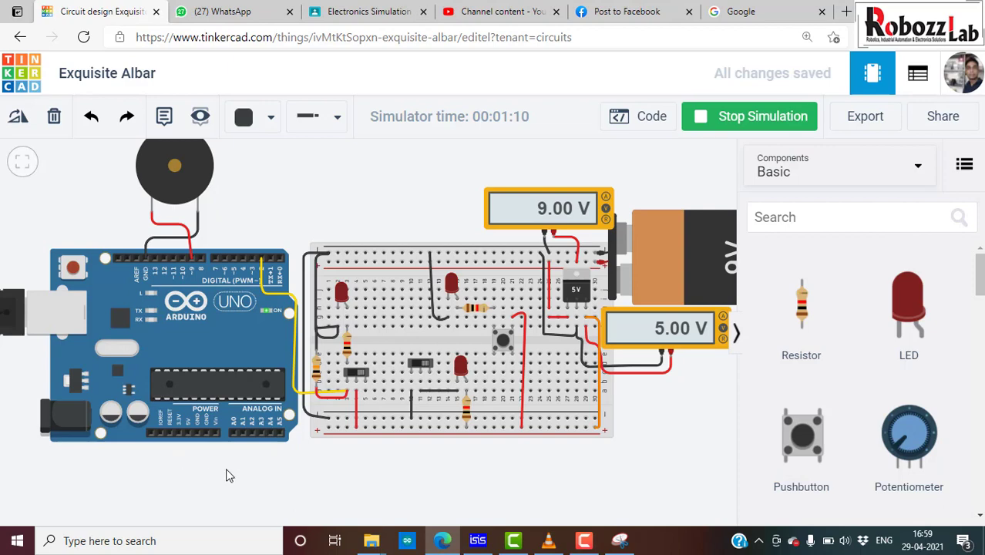
scroll(213, 465, up, 2)
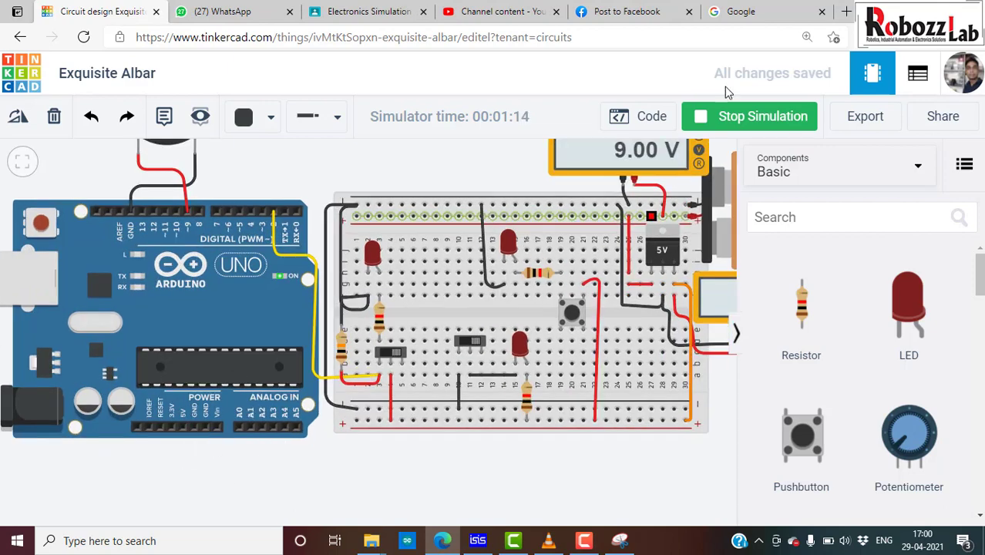
Stop the simulation, wire Arduino GND to the breadboard's lower ground rail, and restart
click(731, 122)
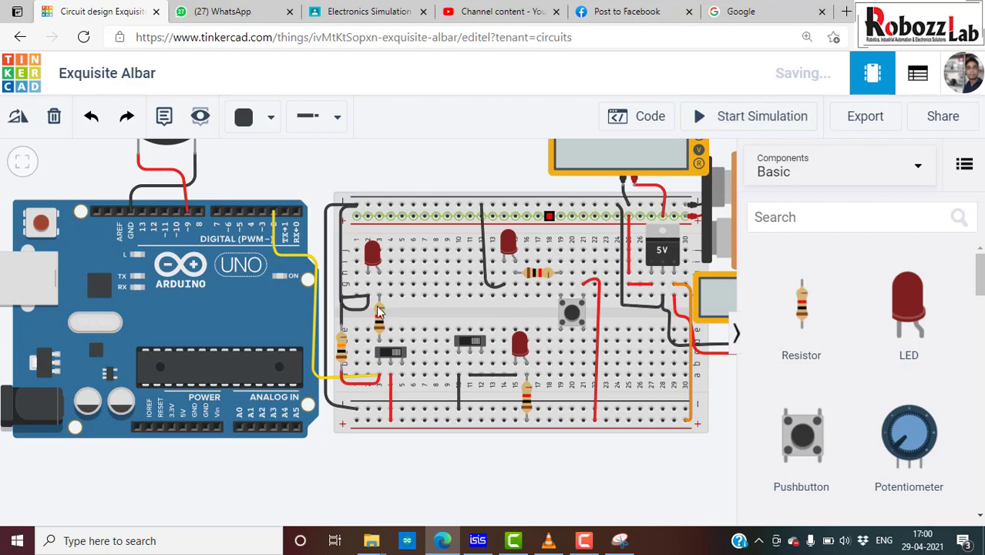
click(206, 427)
click(207, 453)
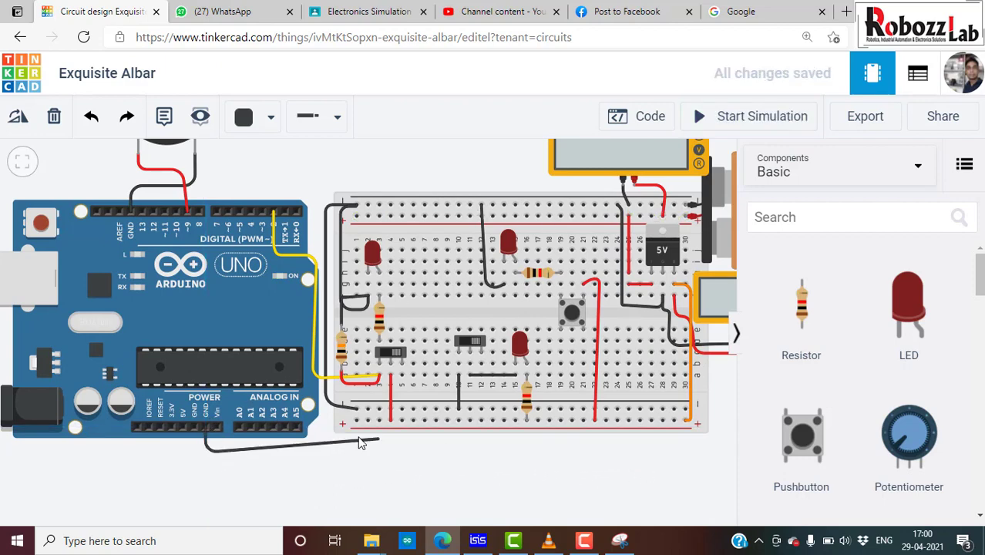
click(347, 453)
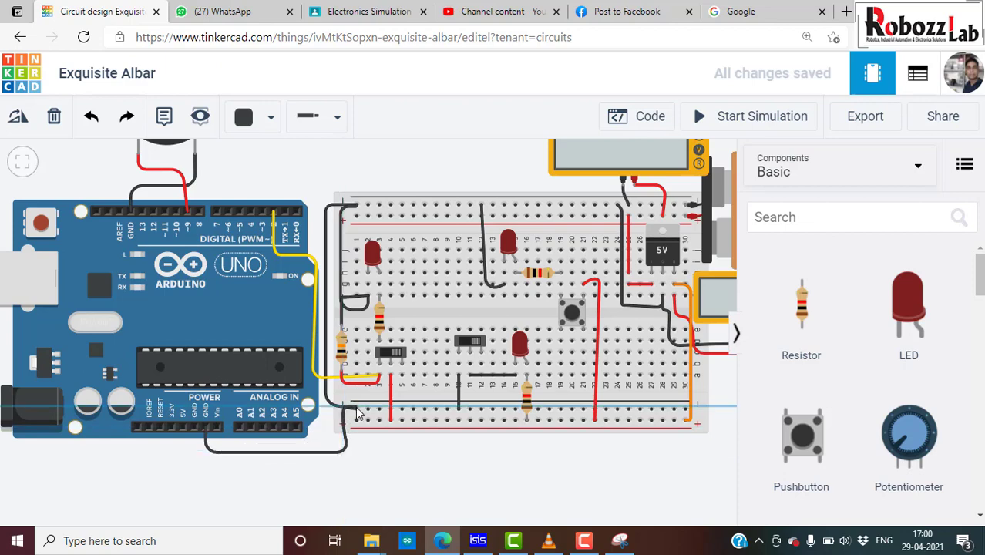
scroll(357, 414, up, 2)
scroll(359, 416, up, 2)
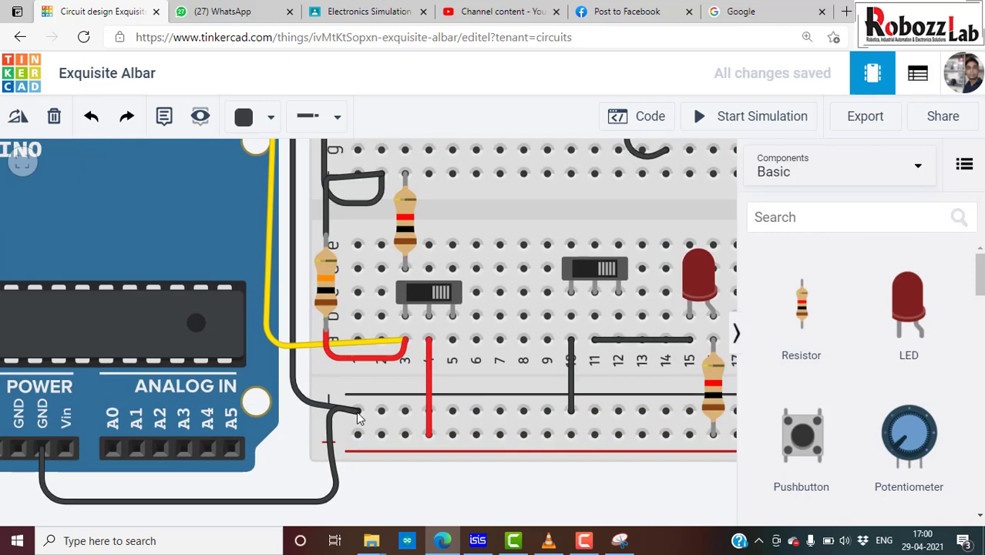
click(357, 410)
click(420, 473)
click(720, 118)
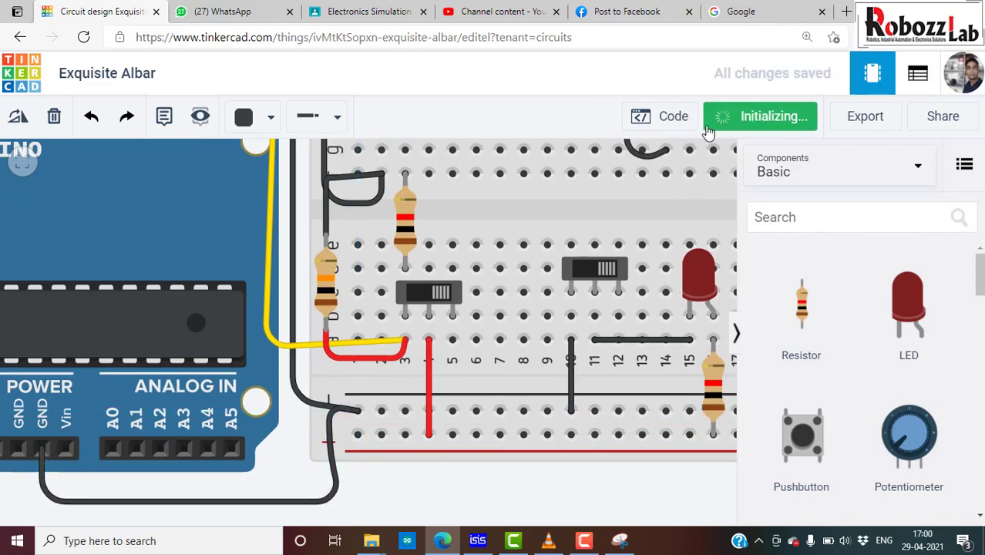
Flip the slide switch so the Serial Monitor prints 1 for pin 2, then stop simulating
click(665, 122)
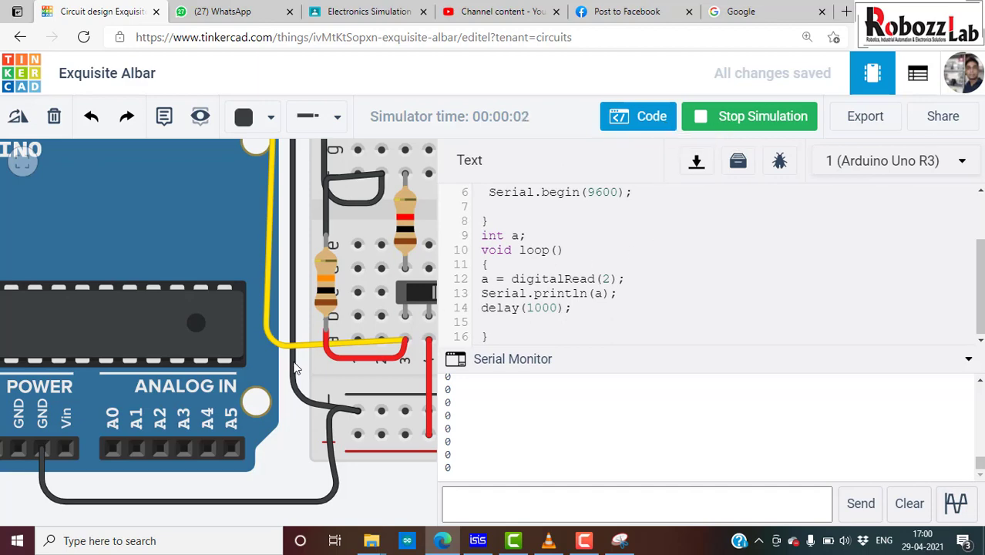
scroll(246, 360, down, 3)
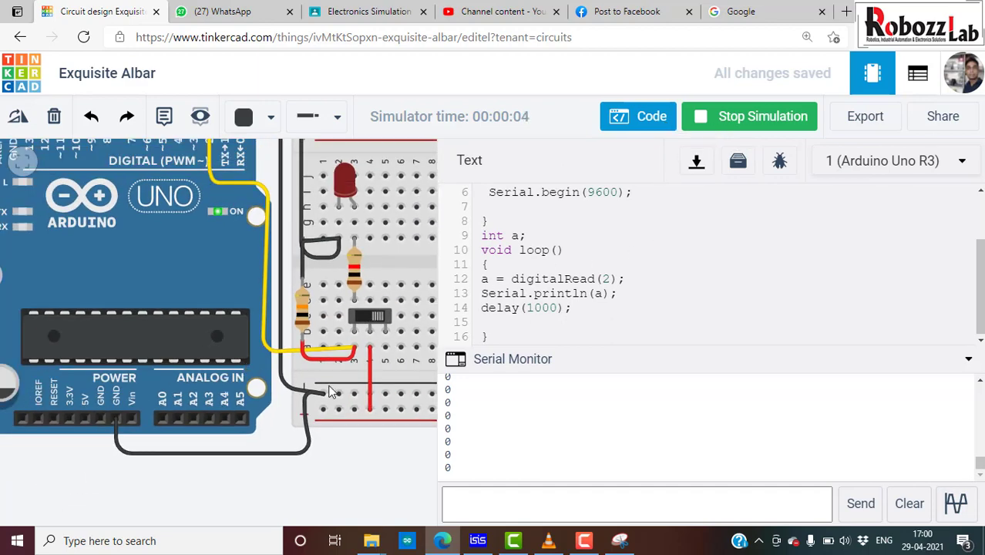
scroll(316, 357, down, 2)
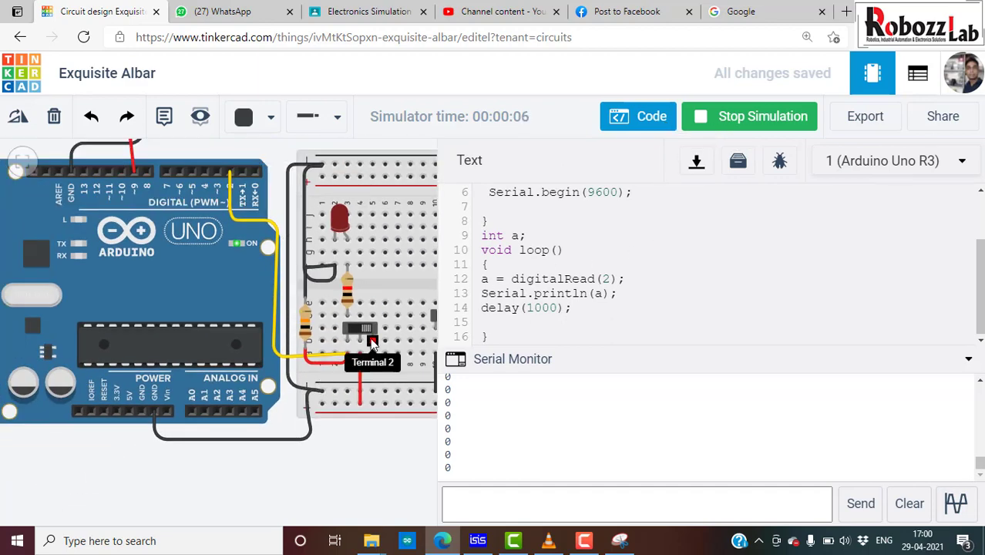
click(369, 328)
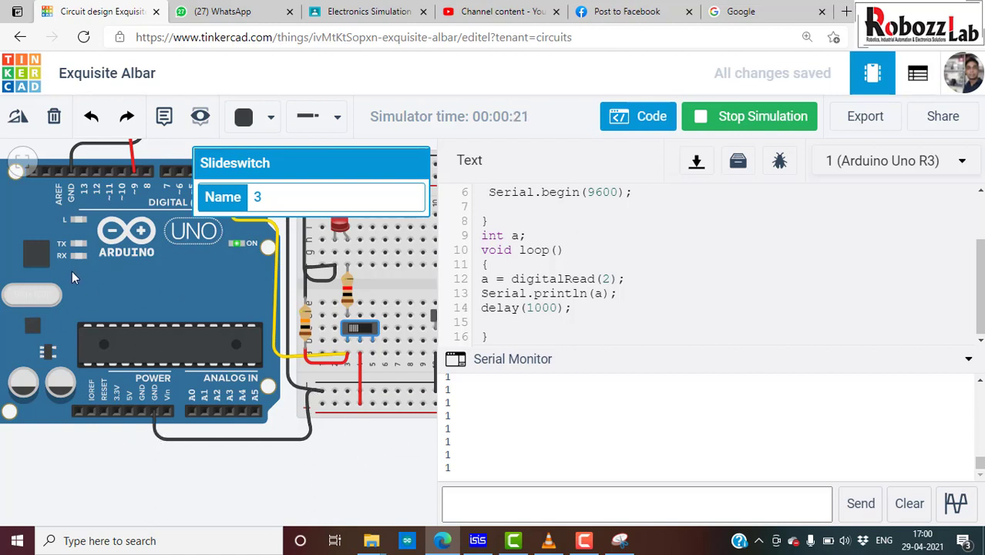
scroll(142, 356, down, 1)
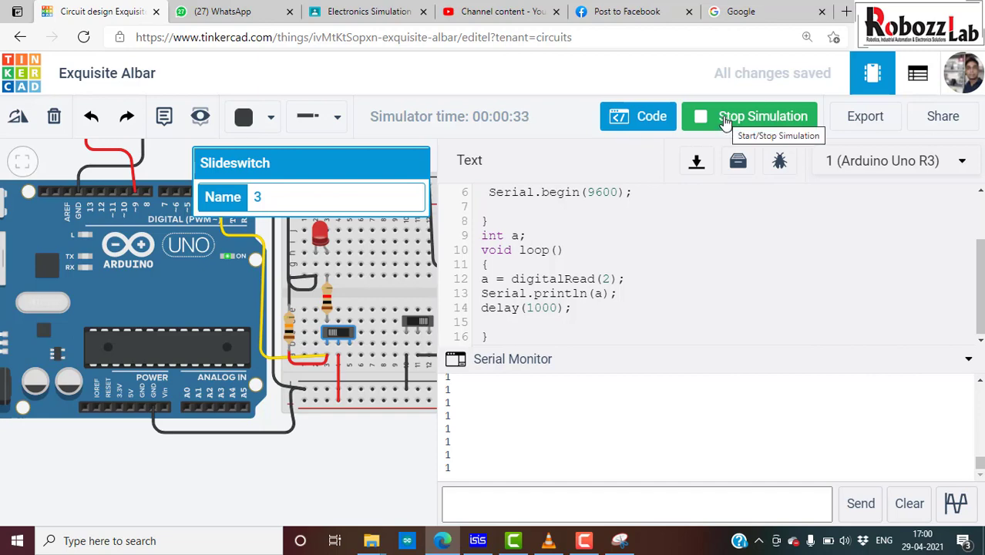
click(724, 123)
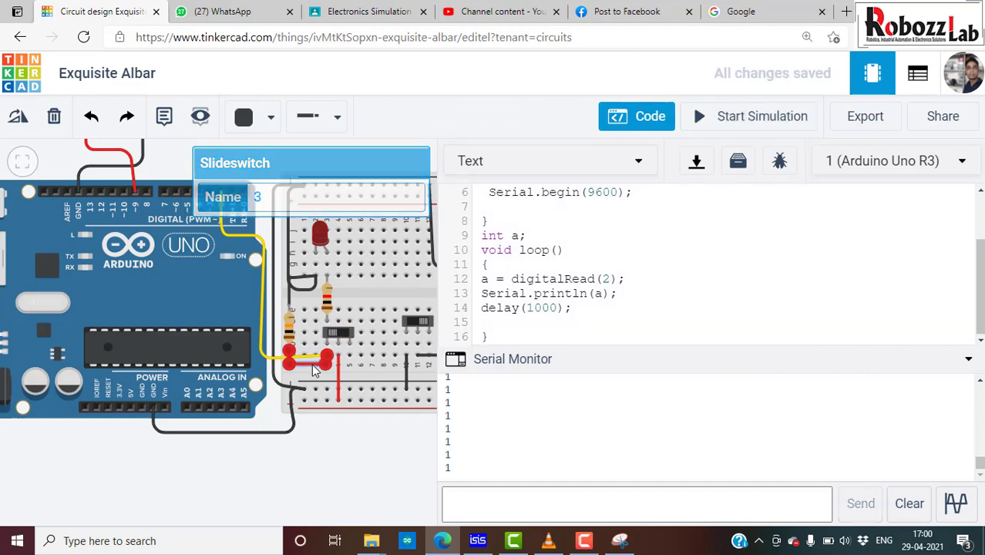
Delete the red jumper and small resistor, reattaching the short black wire to the resistor terminal
click(48, 115)
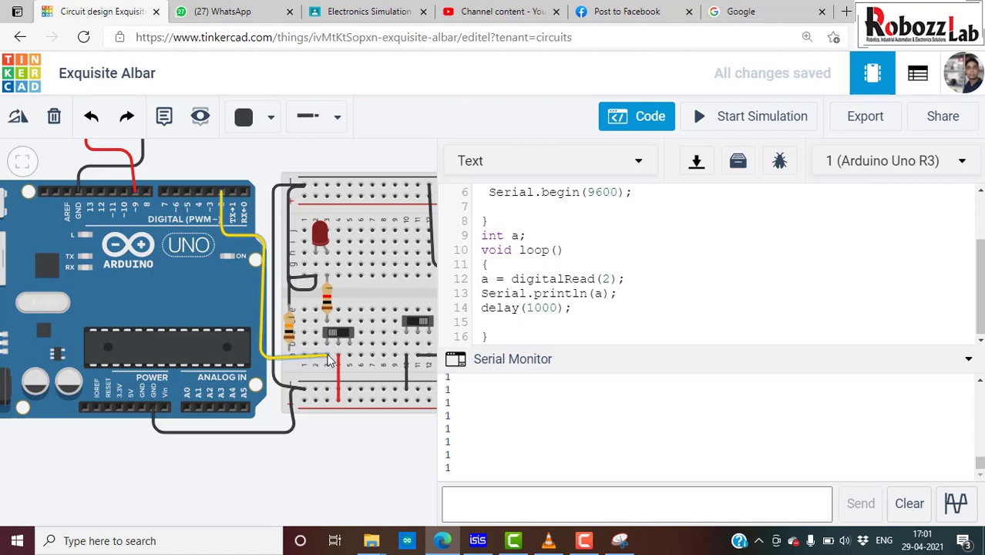
click(289, 305)
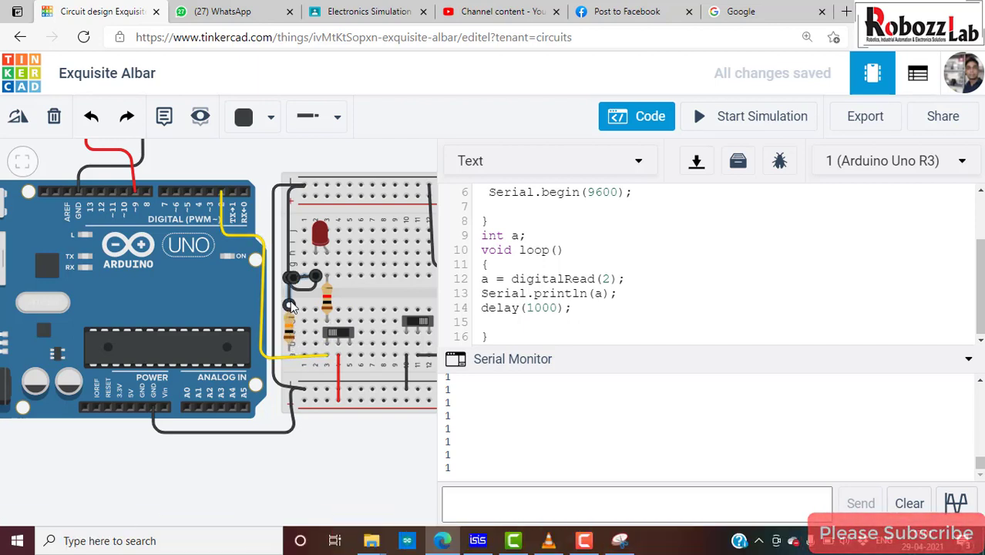
drag(289, 305, 287, 322)
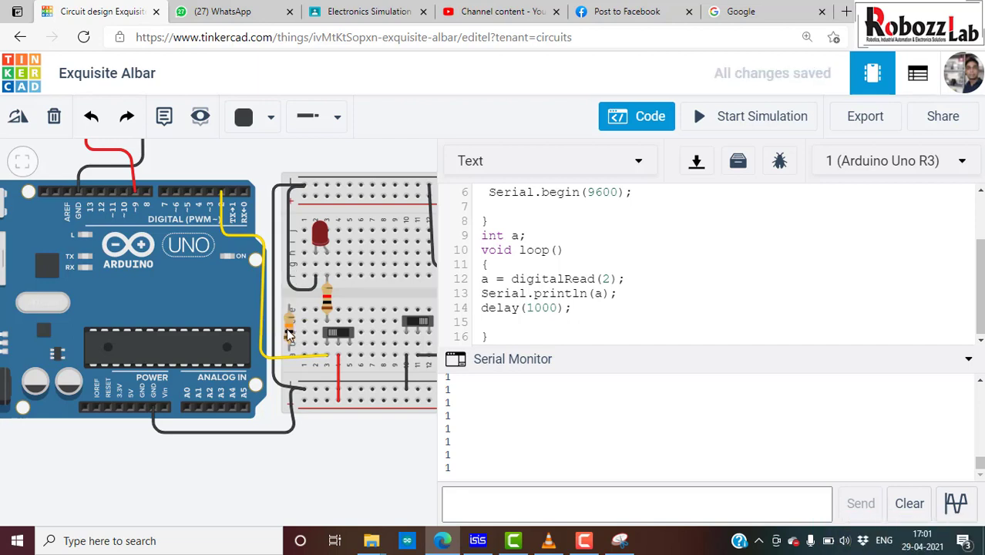
click(287, 333)
key(Delete)
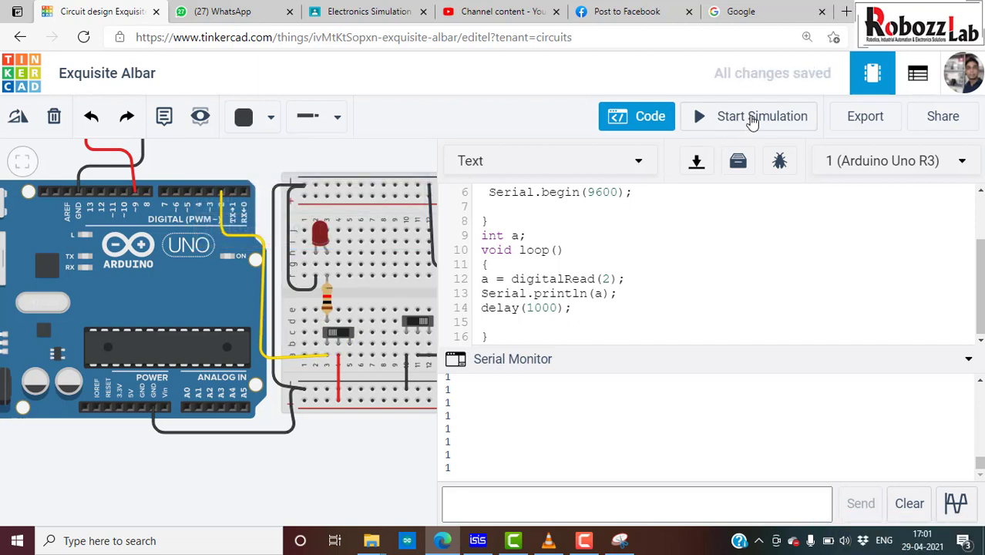
Simulate and flip the slide switch so pin 2 readings toggle between 0 and 1, then stop
click(752, 123)
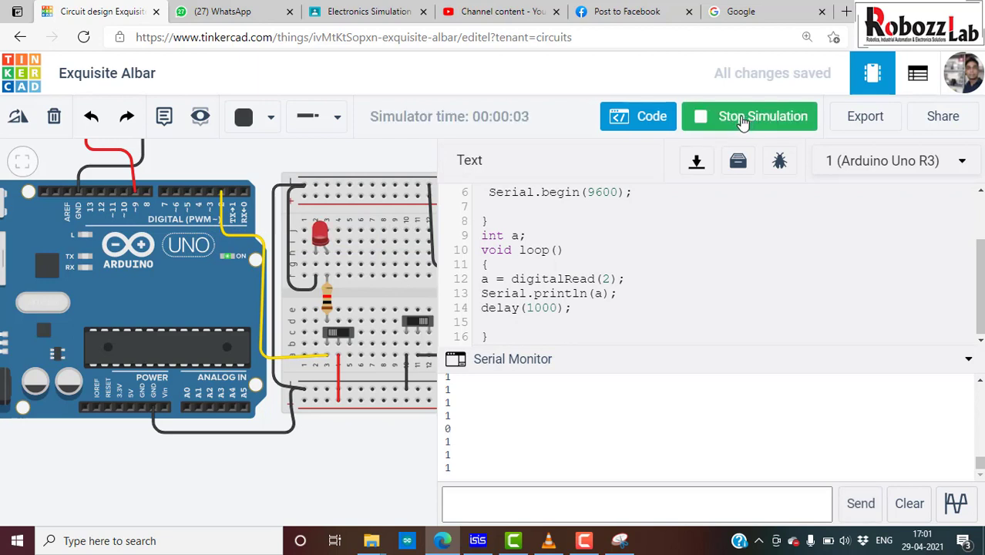
click(344, 337)
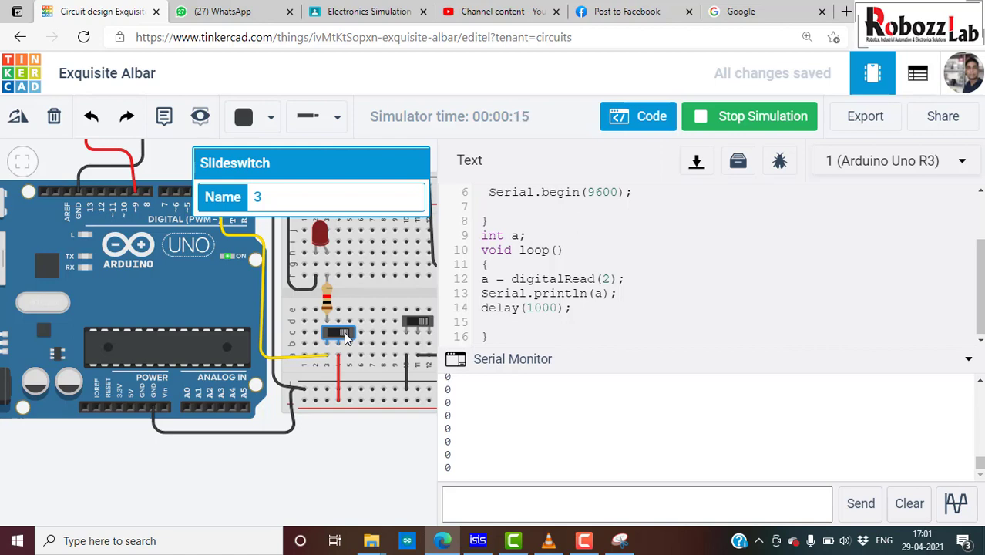
click(343, 334)
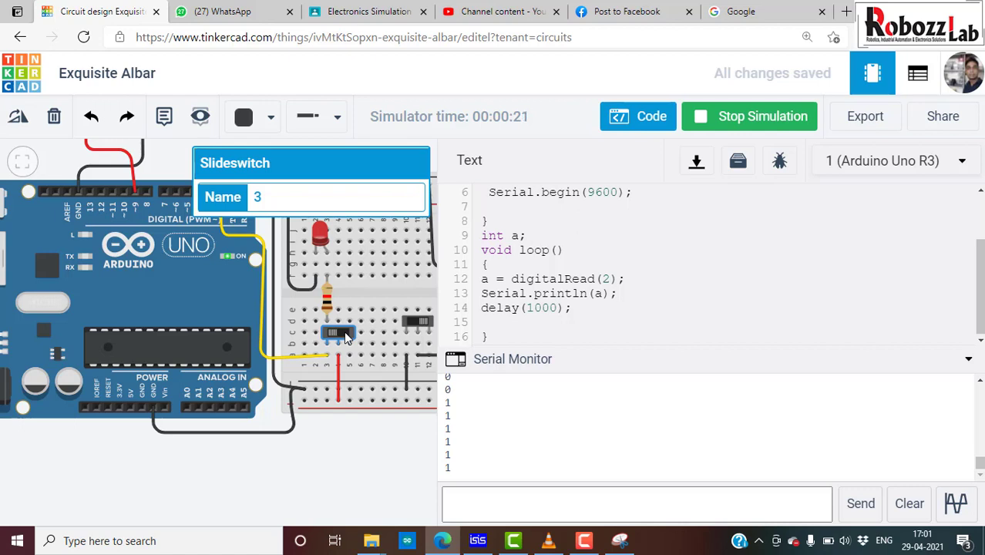
click(713, 124)
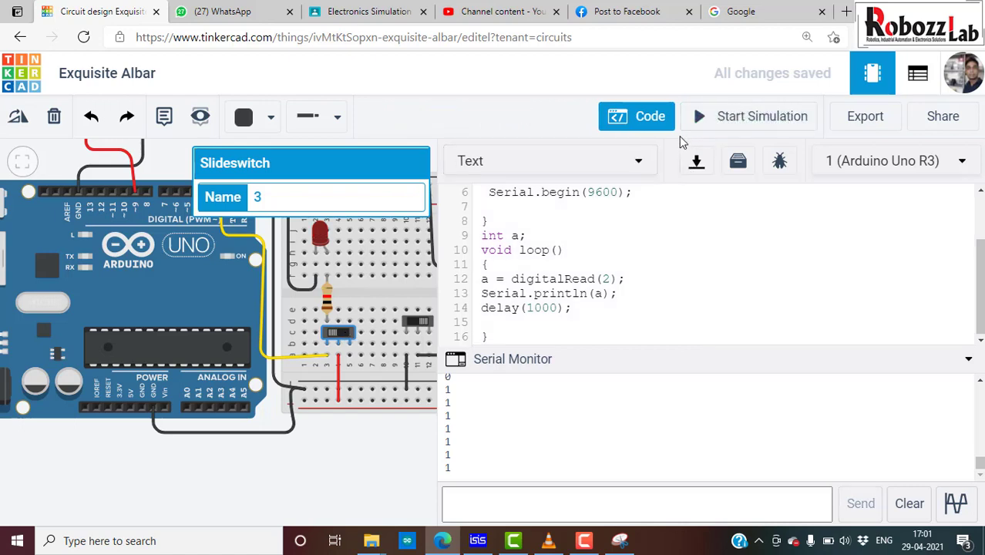
Undo twice to restore the deleted resistor and red wire, then restart the simulation
click(387, 464)
key(ctrl+z)
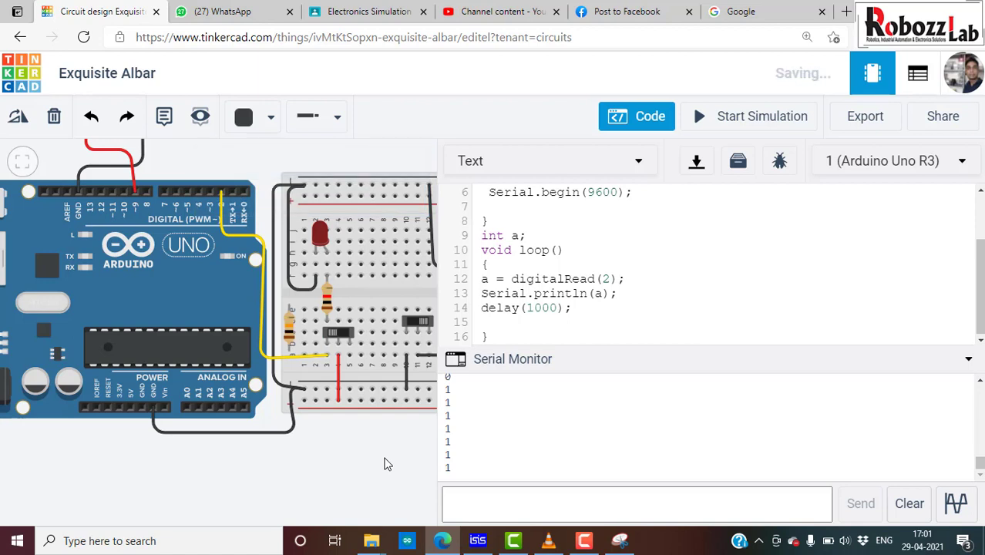
key(ctrl+z)
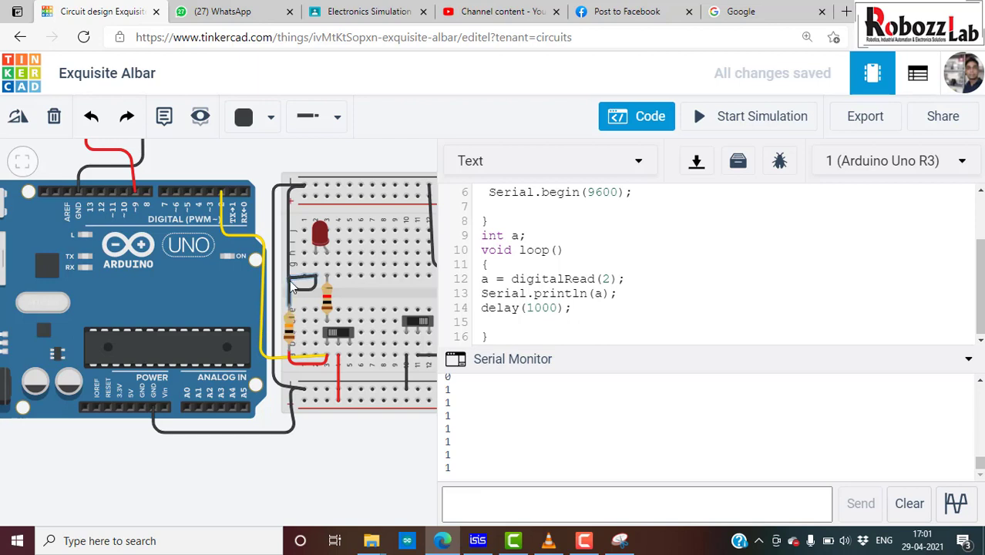
click(719, 123)
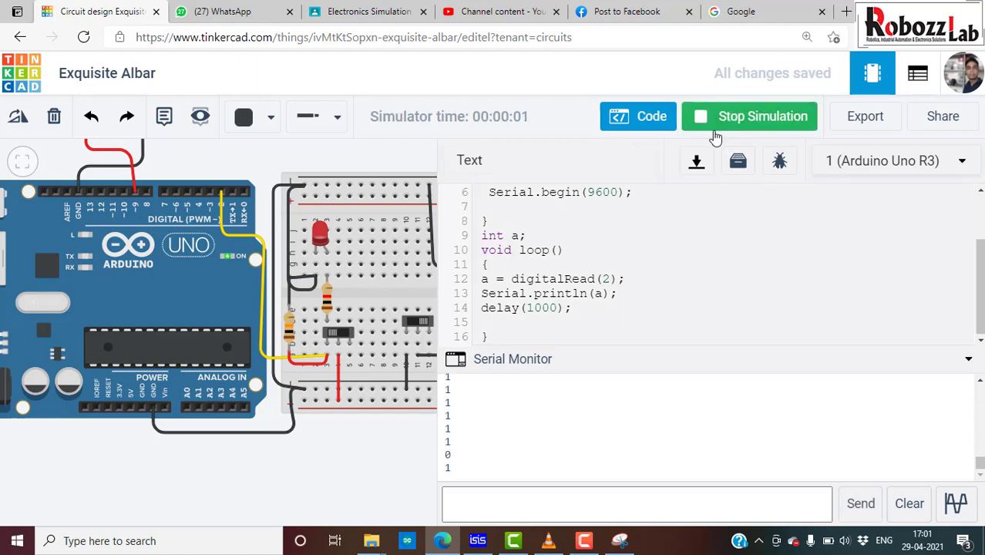
Toggle the slide switch until the Serial Monitor reads 0, then stop the simulation
click(344, 330)
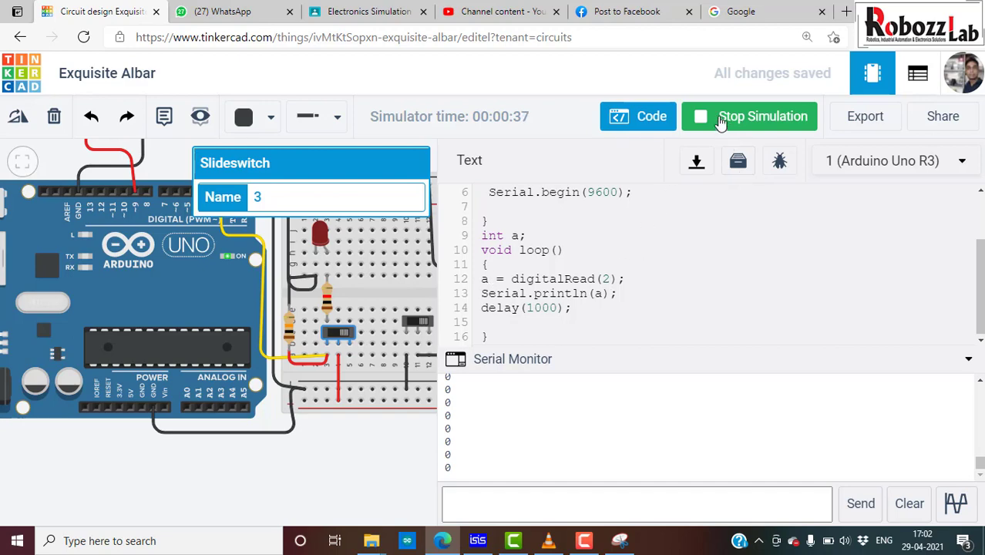
click(724, 116)
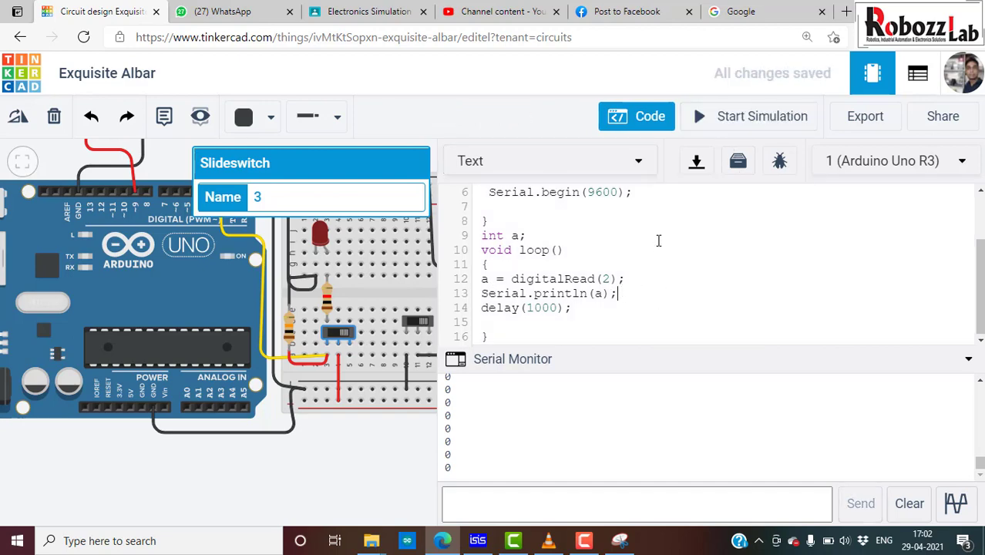
Add pinMode(9,OUTPUT); on a new line below pinMode(2,INPUT); in setup
scroll(656, 246, up, 1)
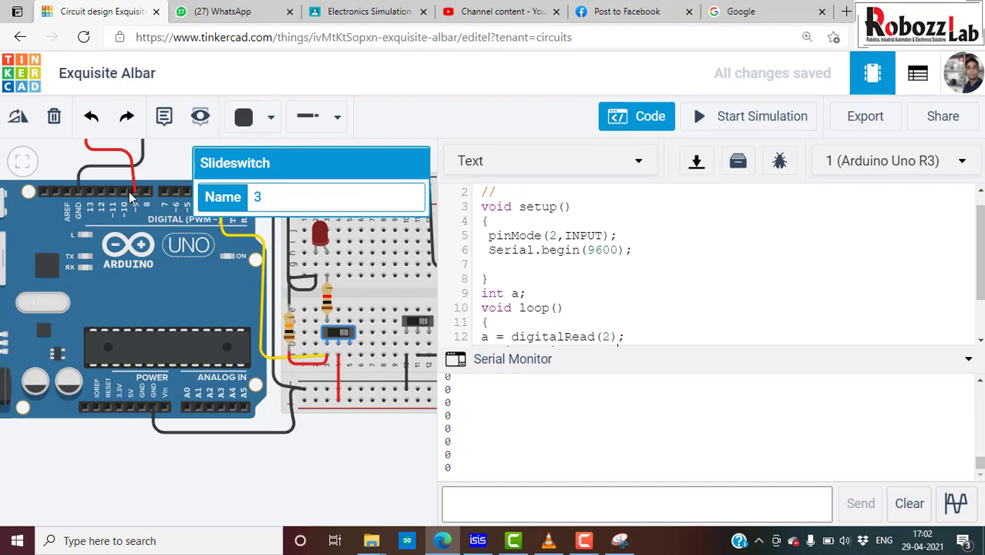
scroll(127, 279, down, 1)
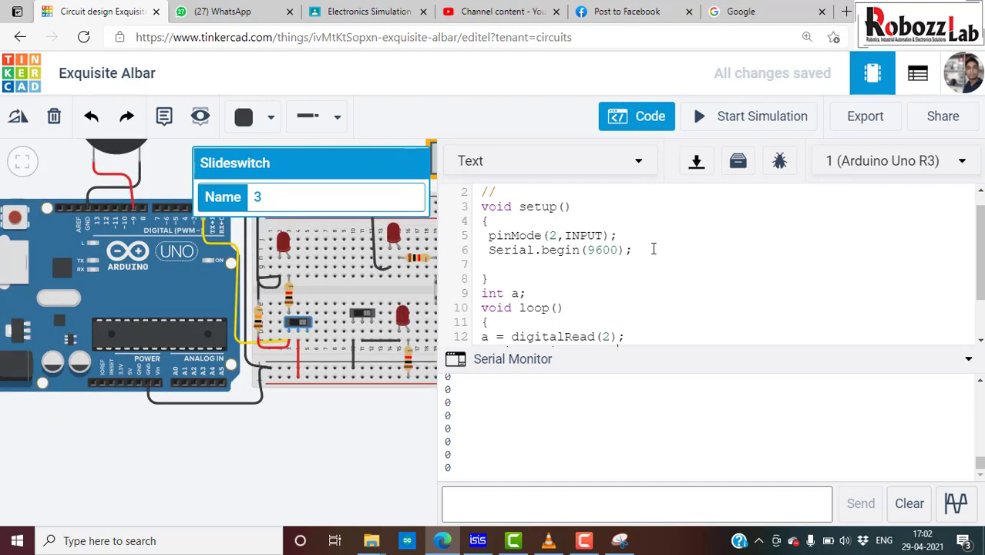
click(648, 233)
key(Return)
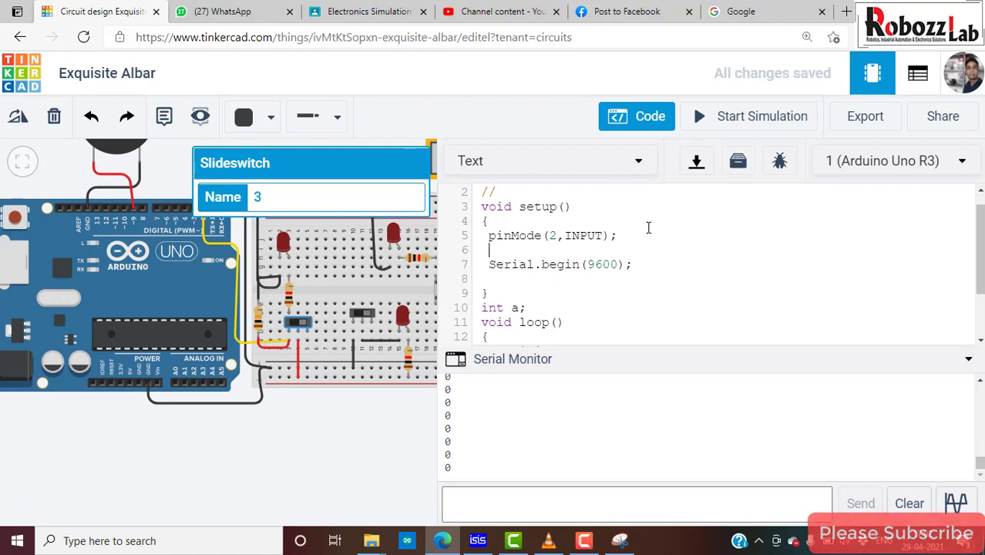
text(pinM)
text(ode())
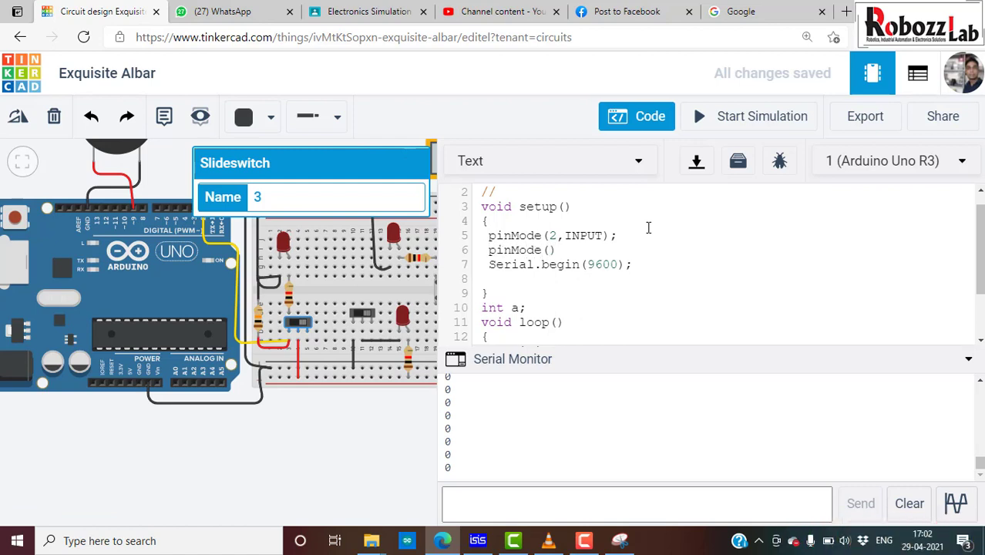
text(;)
key(Left)
key(Left)
text(9)
text(,OUTPUT)
Begin an if(a==1 condition on a new line after Serial.println(a);
scroll(600, 321, down, 1)
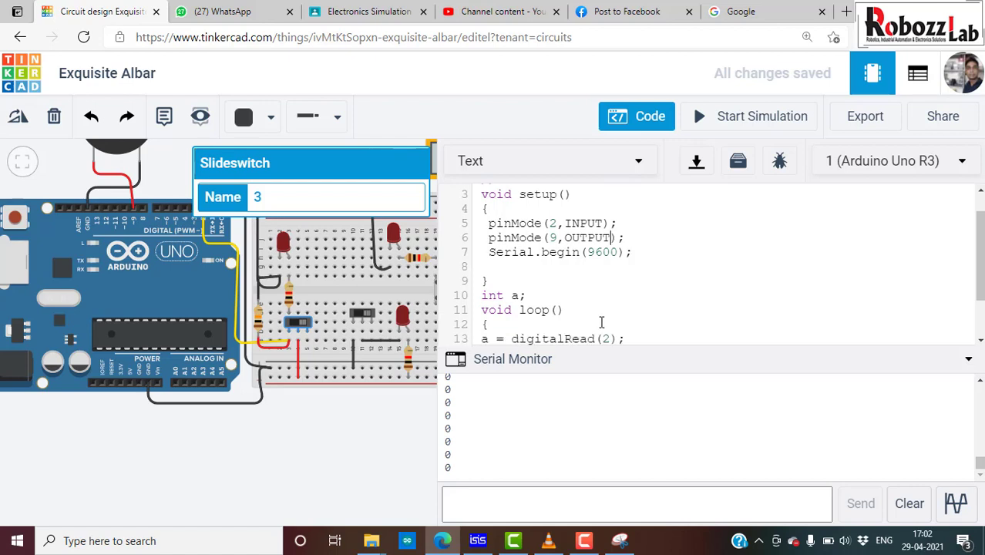
scroll(597, 322, down, 1)
click(628, 298)
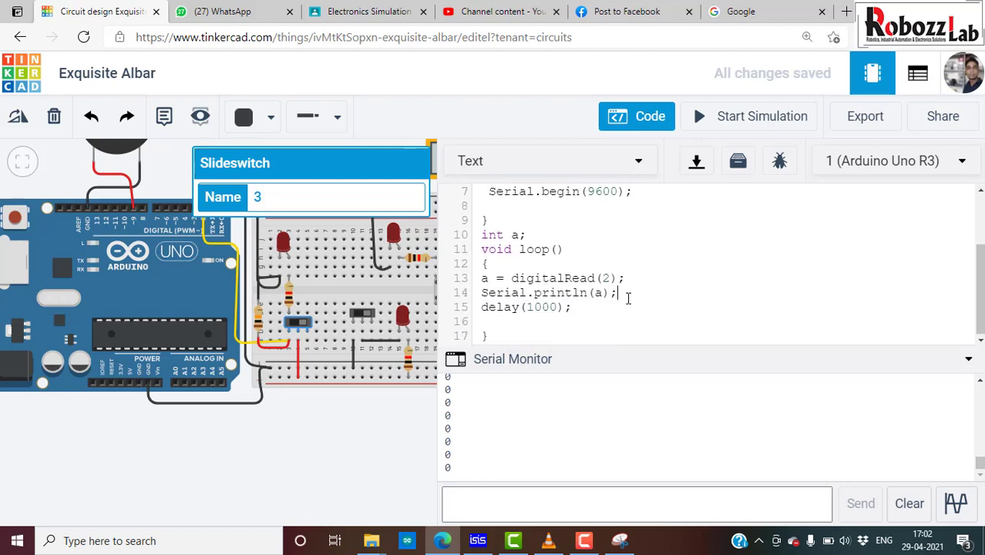
key(Return)
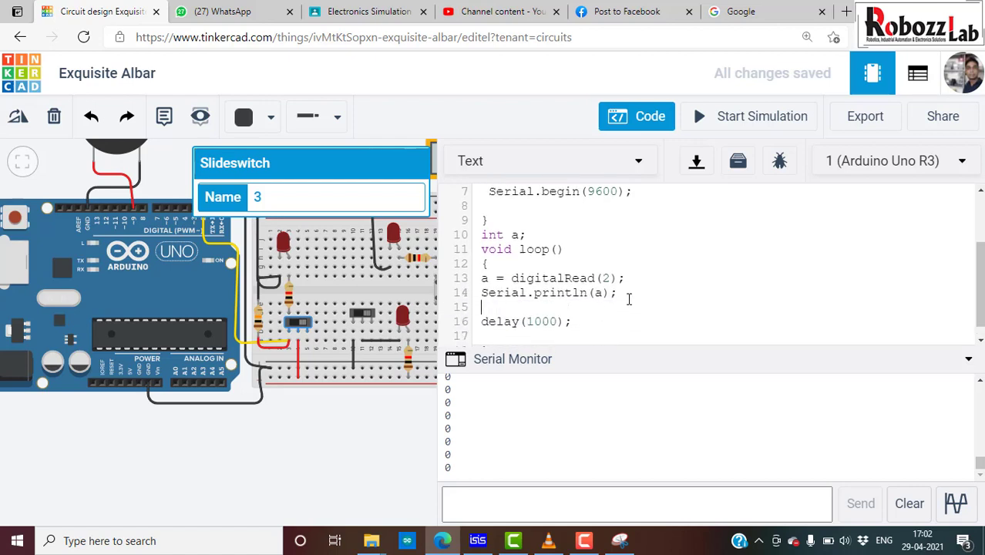
text(if()
text(a==1)
Close the if condition and write digitalWrite(9,HIGH) inside its block
text())
key(Return)
text({)
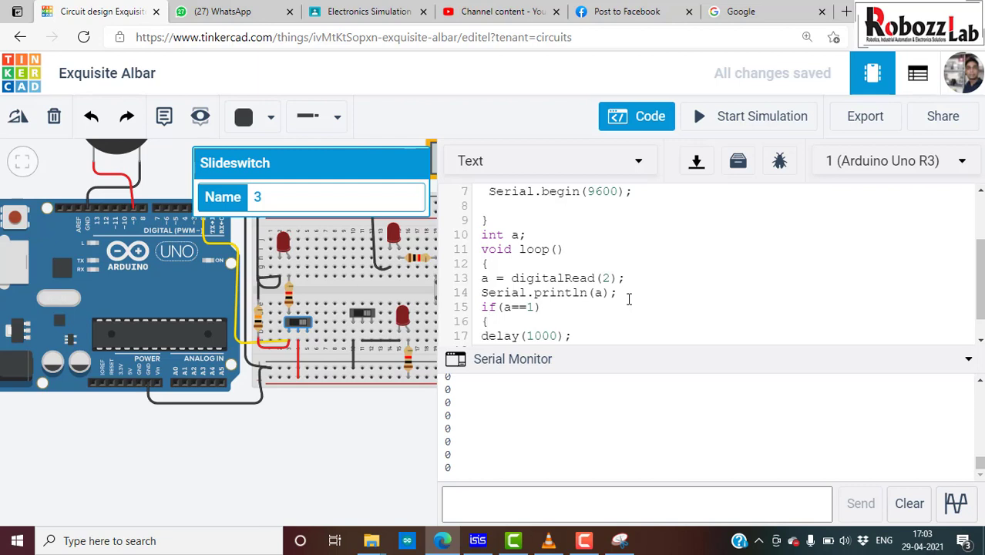
key(Return)
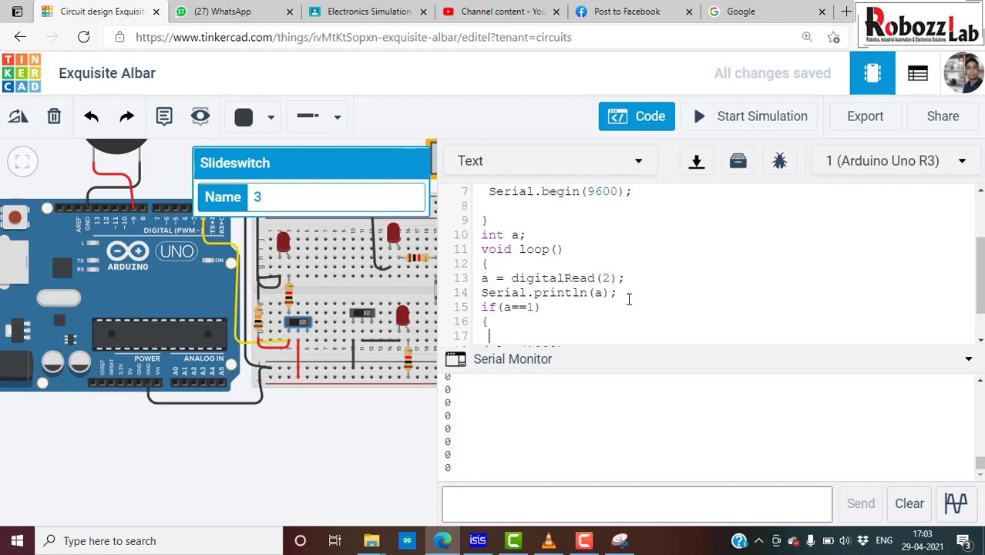
text(})
key(Return)
scroll(628, 299, down, 2)
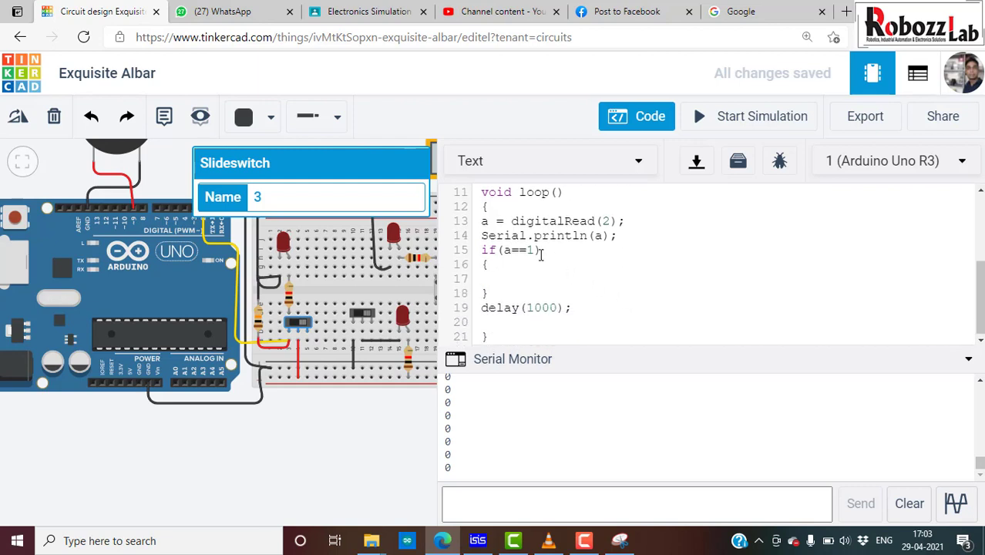
text(digita)
text(lWrite)
text(();)
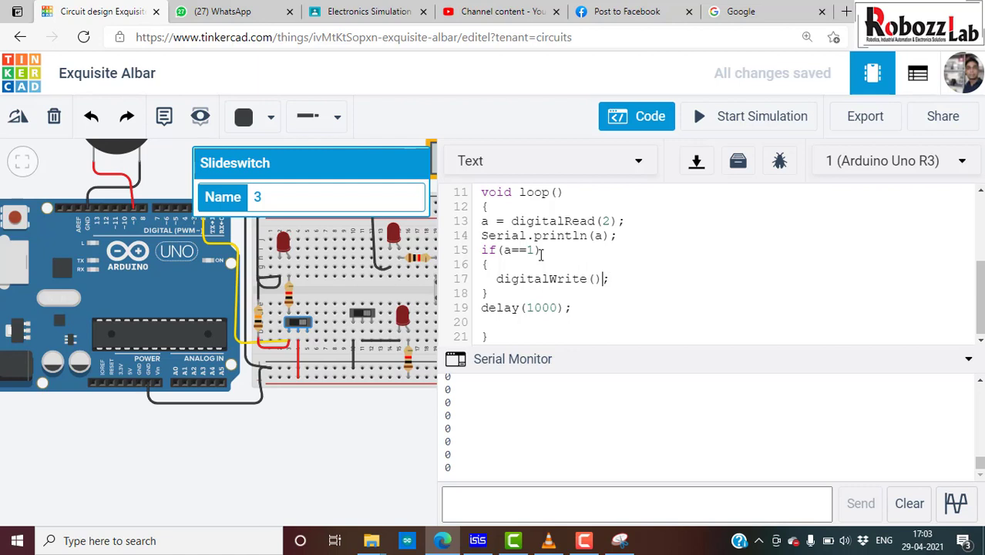
key(Left)
text(9)
text(,HIGH)
Add an else branch containing digitalWrite(9,LOW);
key(Return)
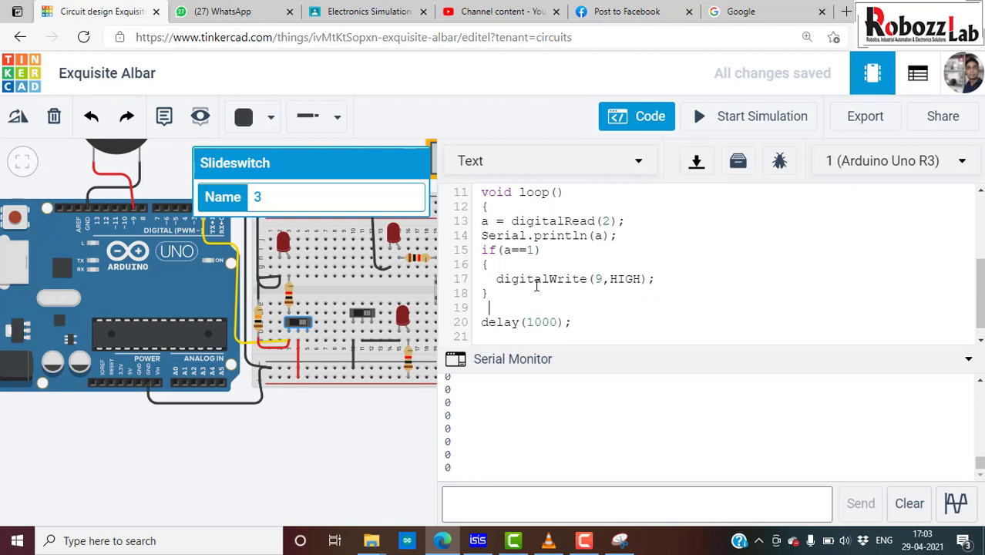
text(else)
key(Return)
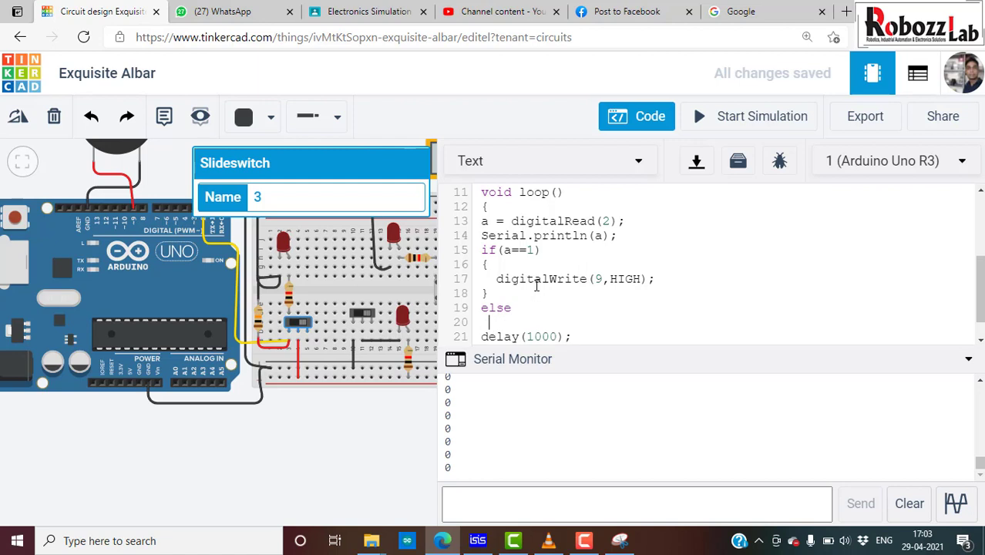
text({})
key(Return)
key(BackSpace)
key(Return)
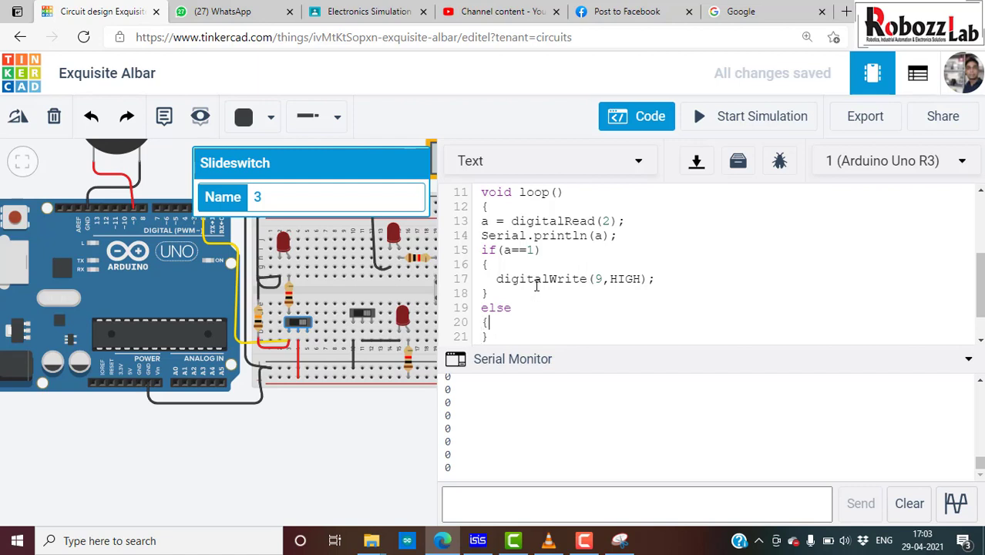
key(Return)
text(digital)
text(Write)
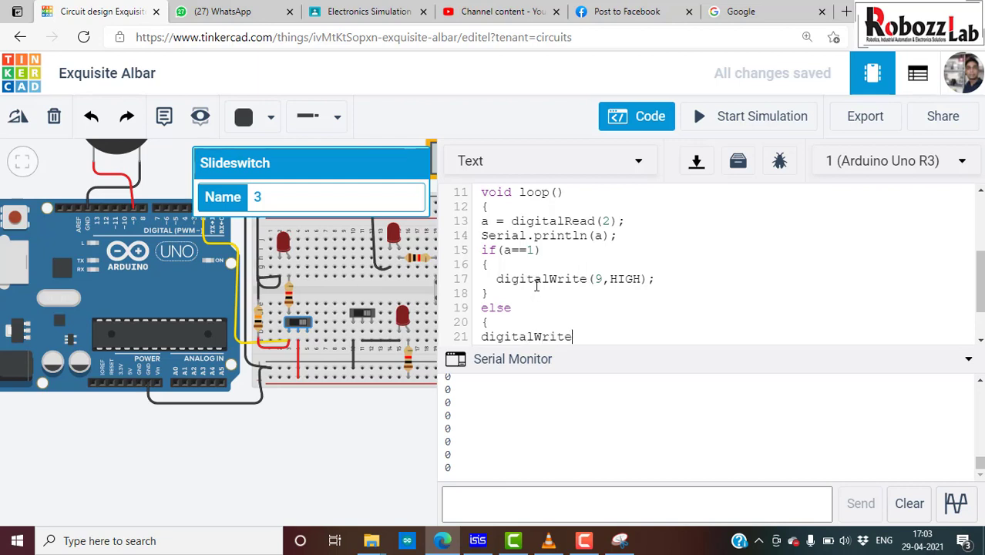
text(();)
text(9)
text(,)
text(LOW);)
scroll(213, 431, down, 1)
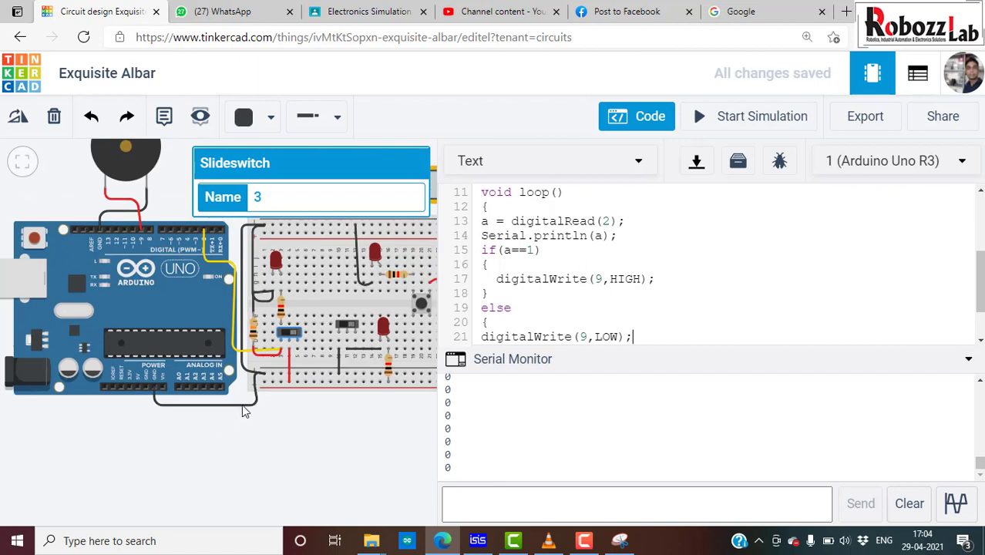
Start the simulation, turn the switch on, and set system volume to 57
click(736, 116)
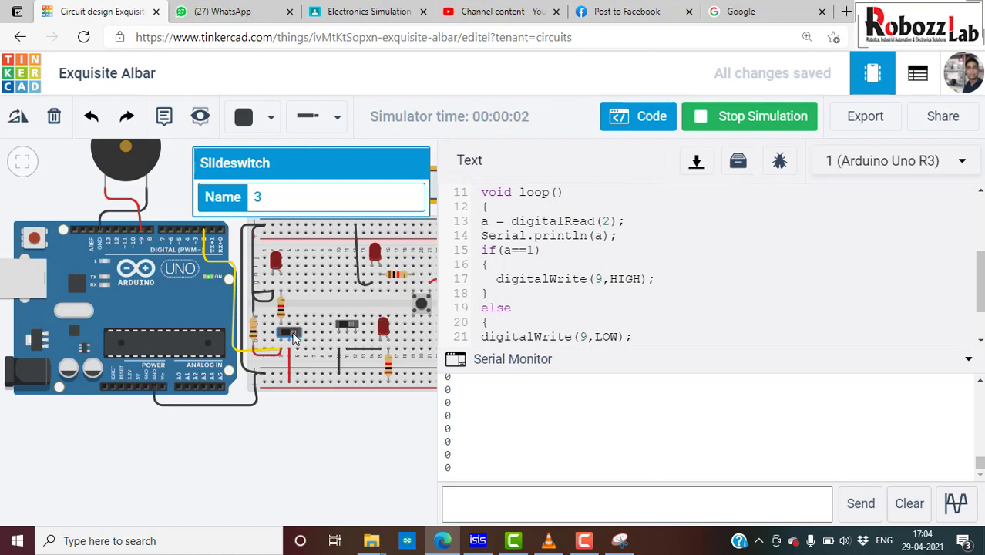
click(292, 334)
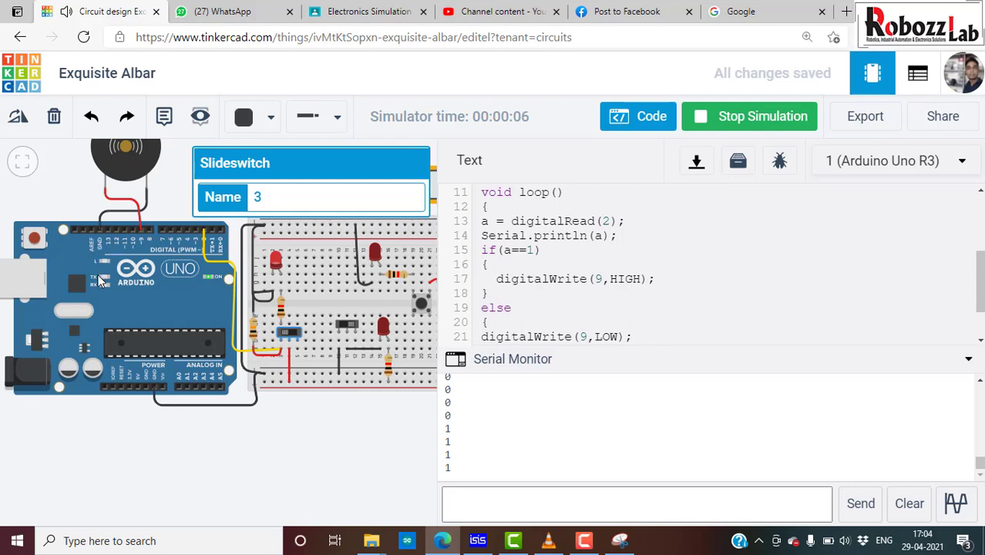
scroll(103, 278, down, 1)
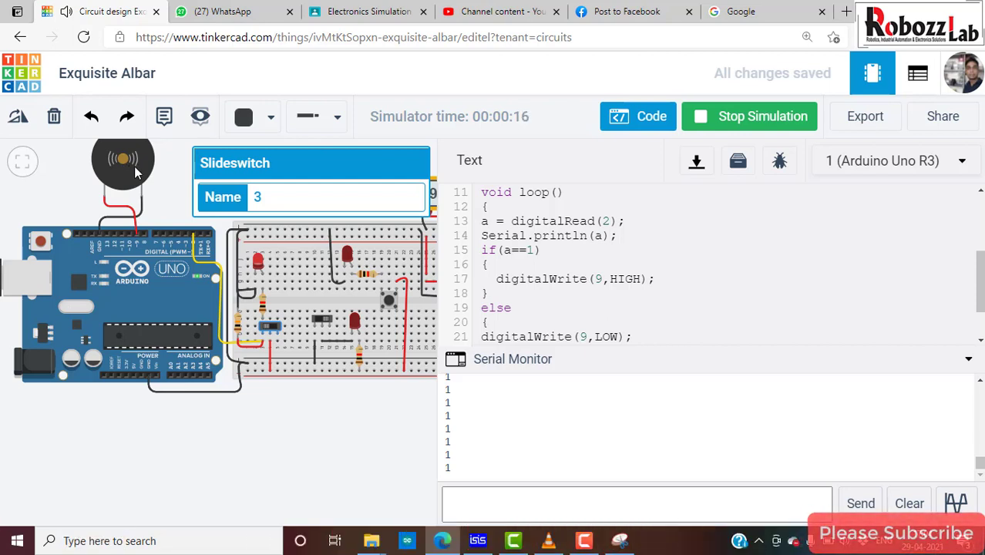
click(846, 542)
click(908, 507)
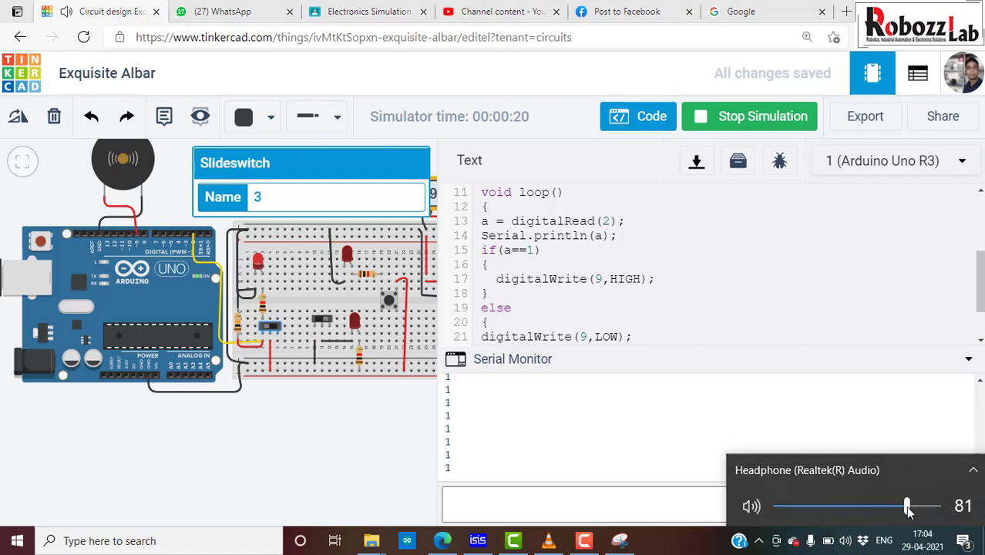
click(874, 509)
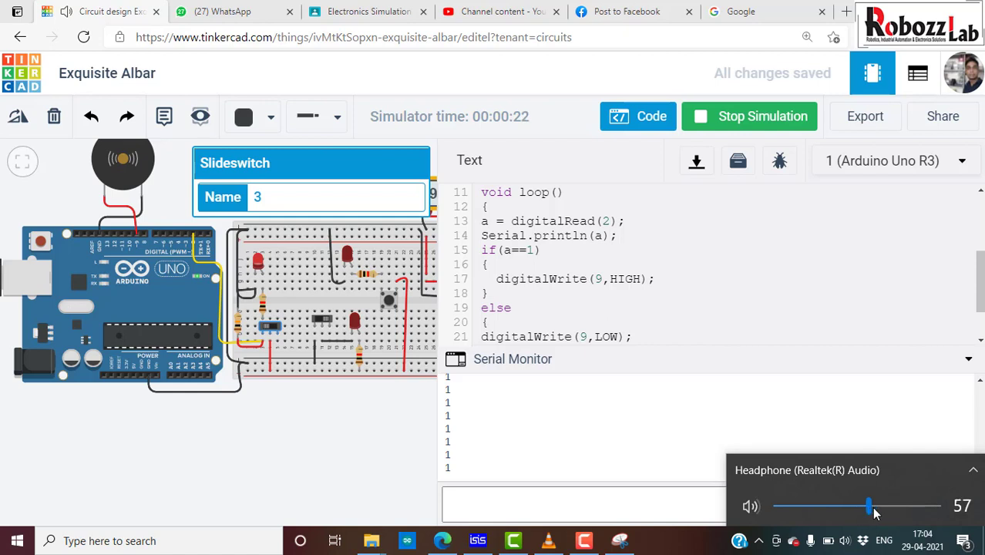
click(703, 547)
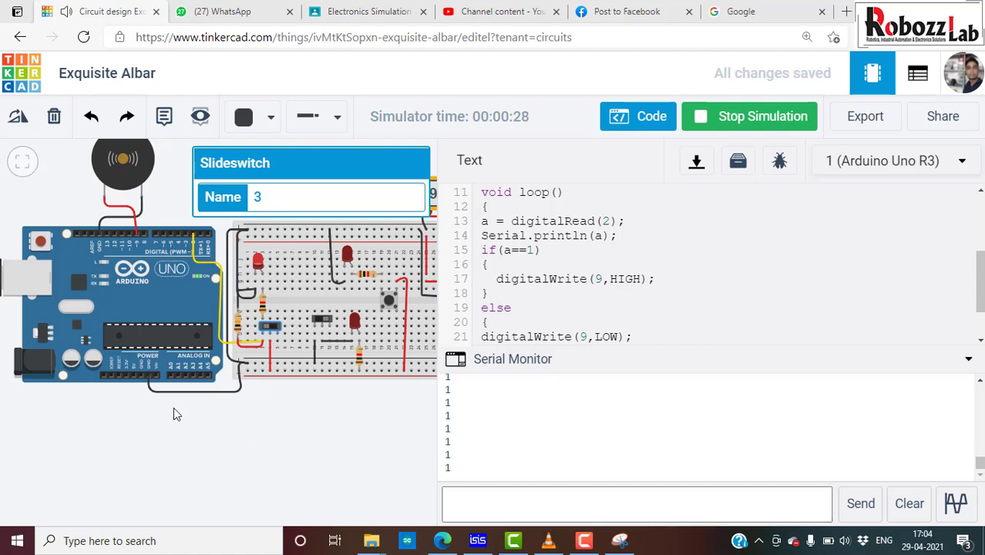
Flip the slide switch off and on twice, then stop the simulation
click(273, 328)
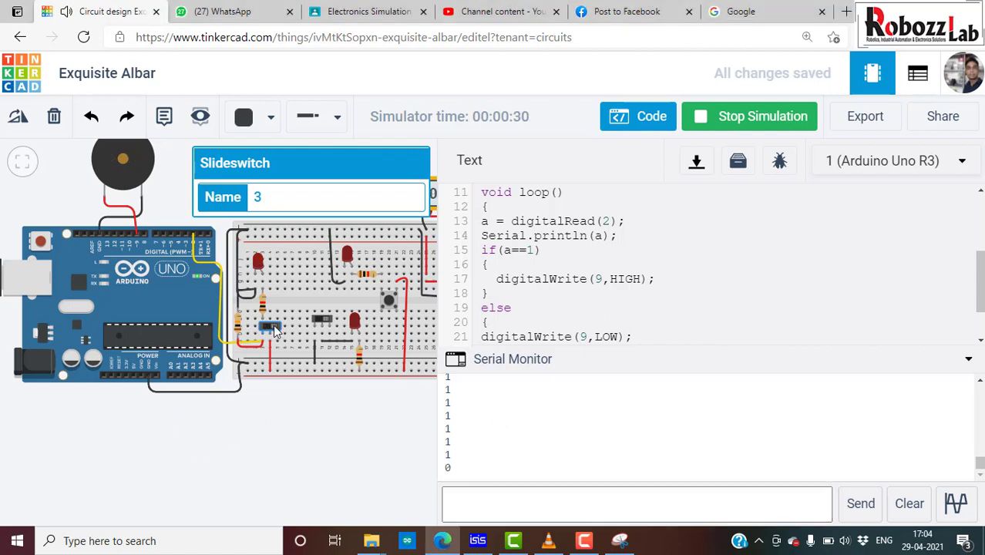
click(273, 328)
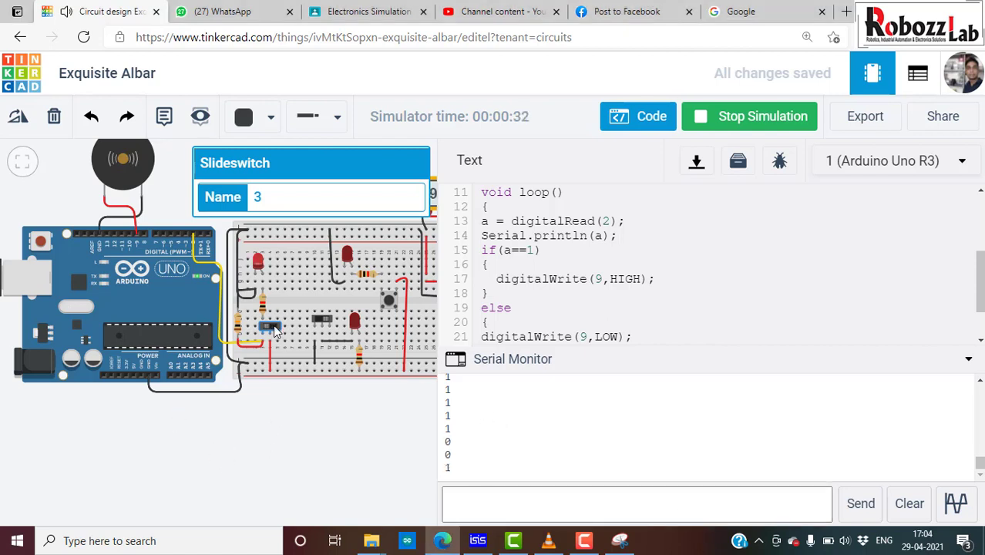
click(273, 328)
click(274, 328)
click(742, 120)
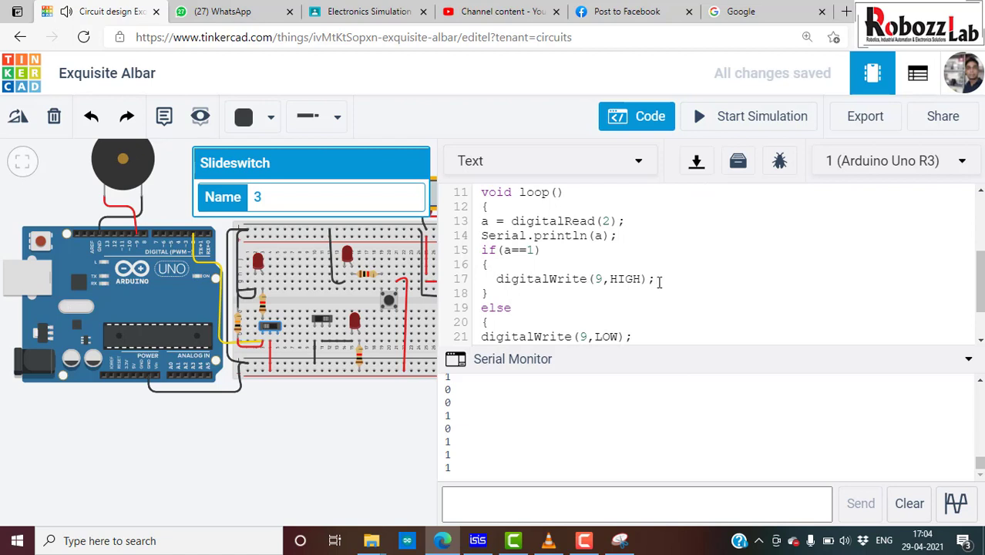
Add Serial.println("Buzzer ON"); after the HIGH write and copy that statement
key(Return)
text(S)
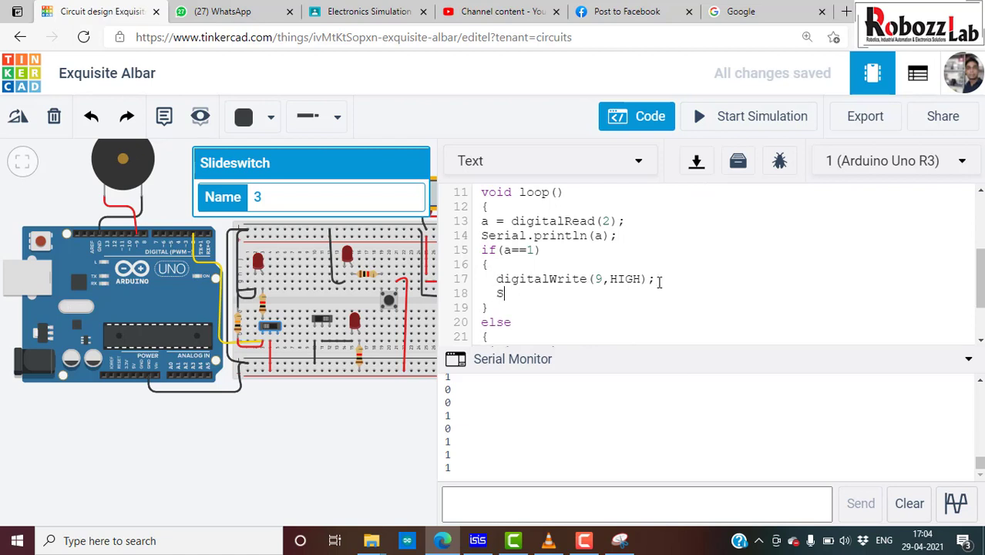
text(erial.)
text(pr)
text(intln()
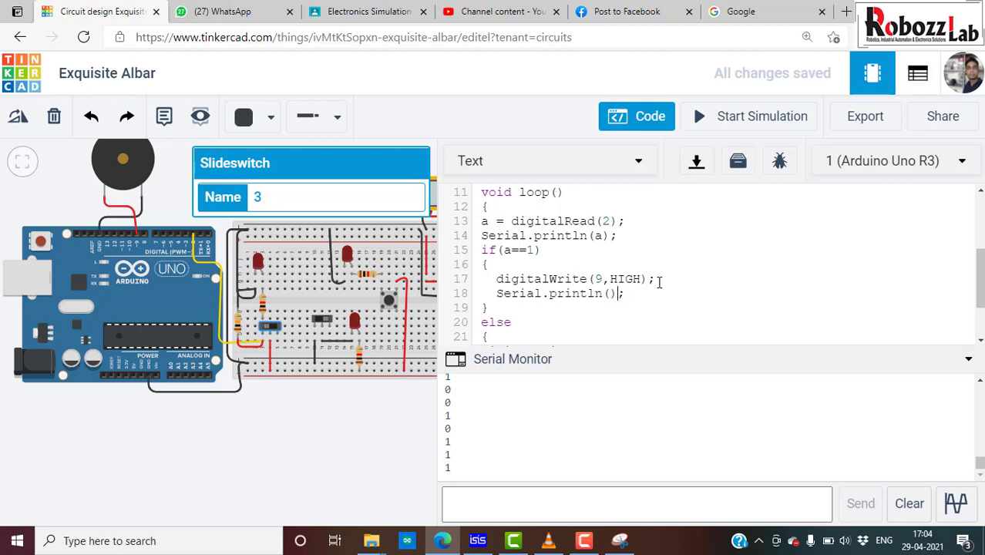
text(")
text(")
text(B)
text(uzzer )
text(ON)
key(End)
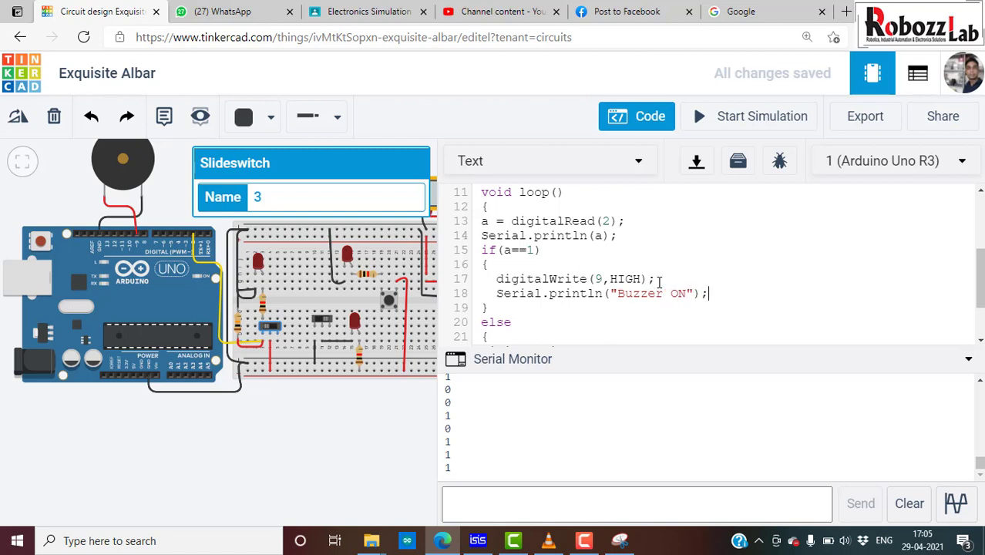
key(ctrl+shift+Left)
key(ctrl+shift+Left)
key(ctrl+shift+Left)
key(ctrl+shift+Left)
key(ctrl+shift+Left)
key(ctrl+shift+Left)
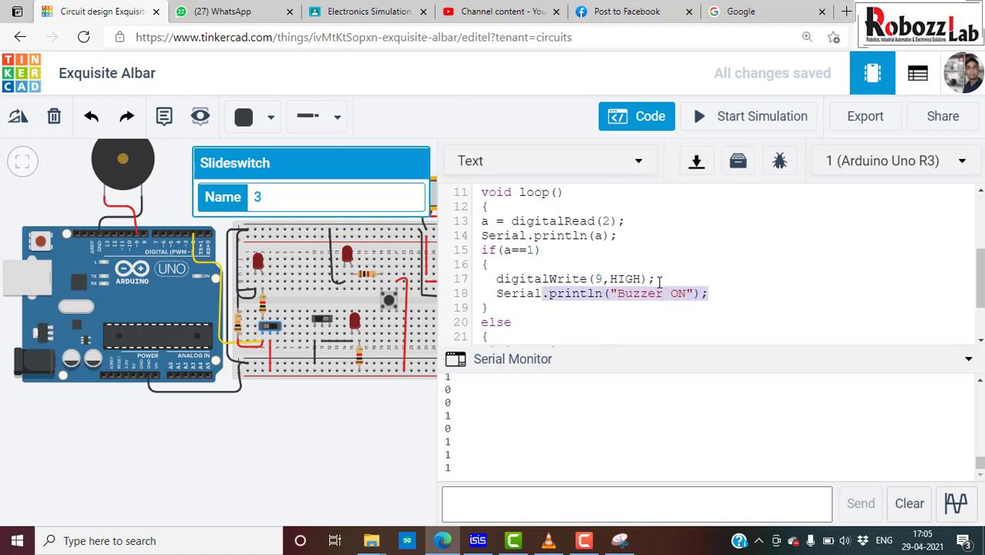
key(ctrl+shift+Left)
key(ctrl+c)
key(Right)
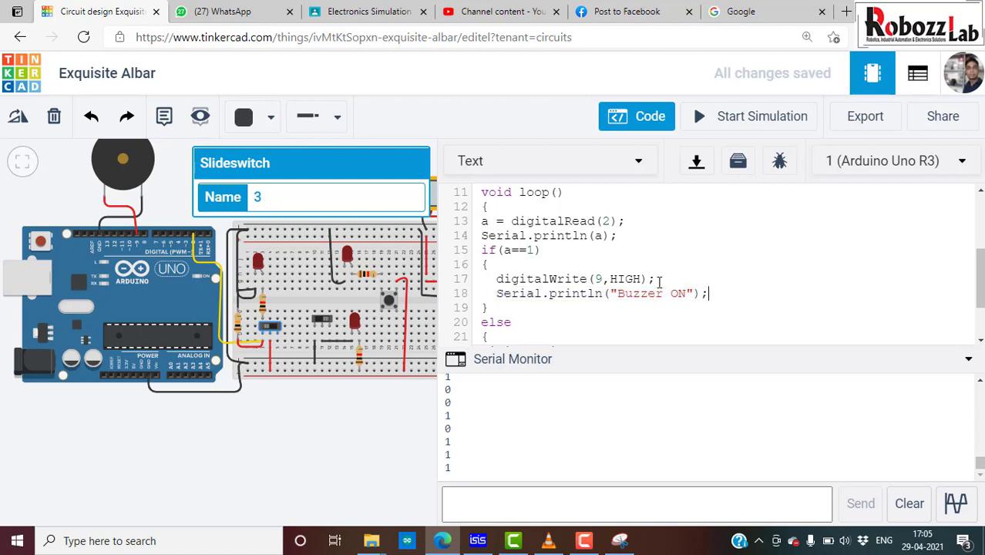
Paste the print statement into the else branch and change it to "Buzzer OFF"
key(Down)
key(Down)
key(Down)
key(Down)
key(Down)
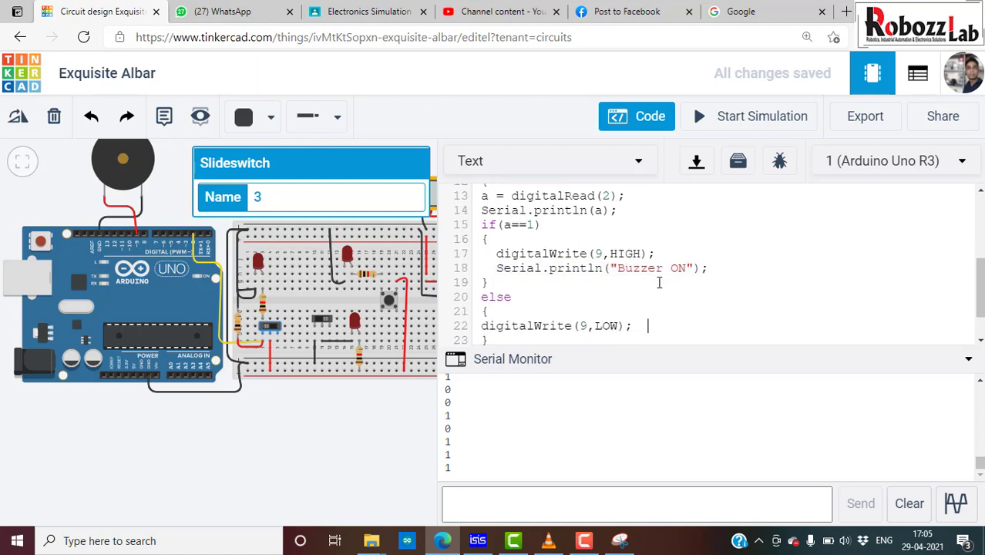
key(Return)
key(ctrl+v)
key(Left)
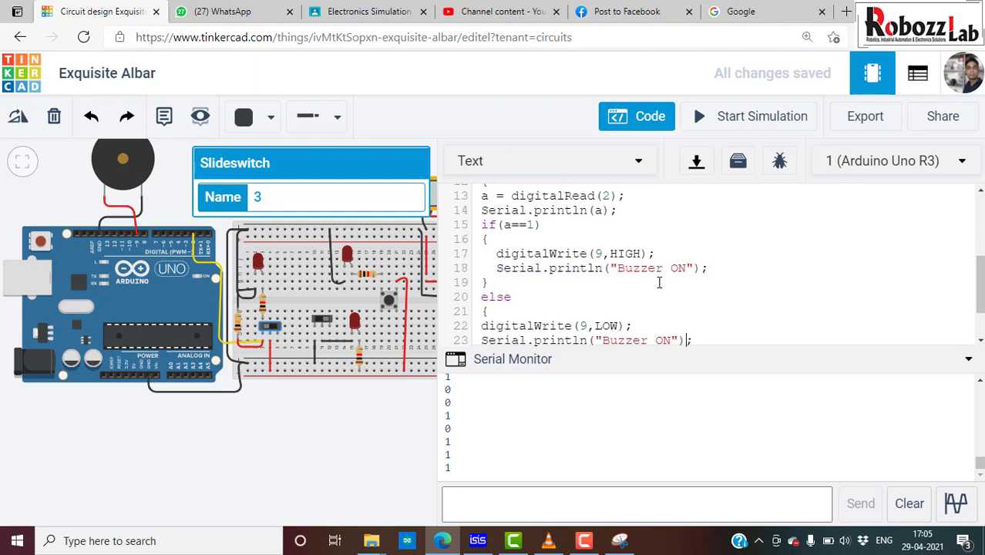
key(Left)
key(Left)
key(Left)
key(shift+Right)
text(FF)
Simulate, switching on then off to see Buzzer ON then Buzzer OFF, then stop
click(729, 122)
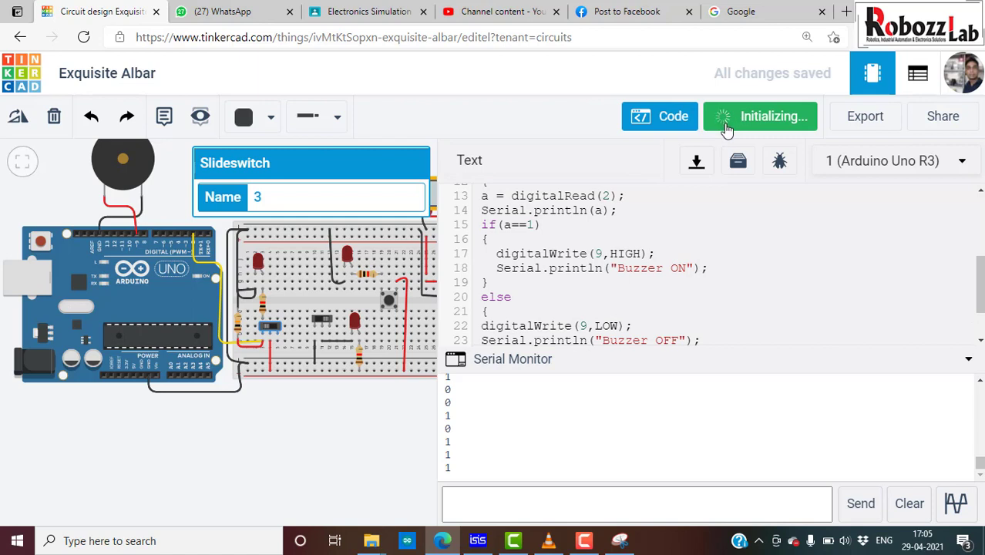
click(269, 338)
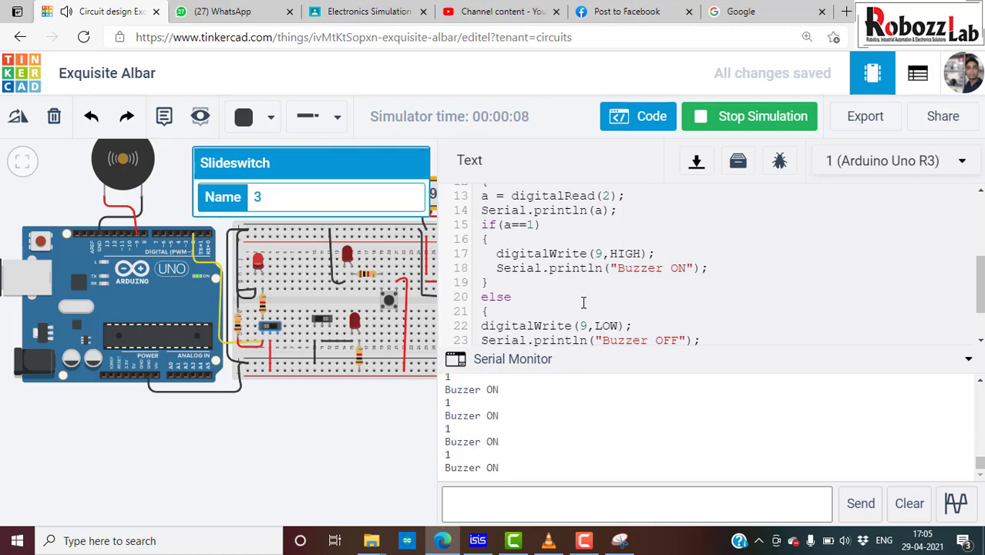
scroll(579, 304, down, 1)
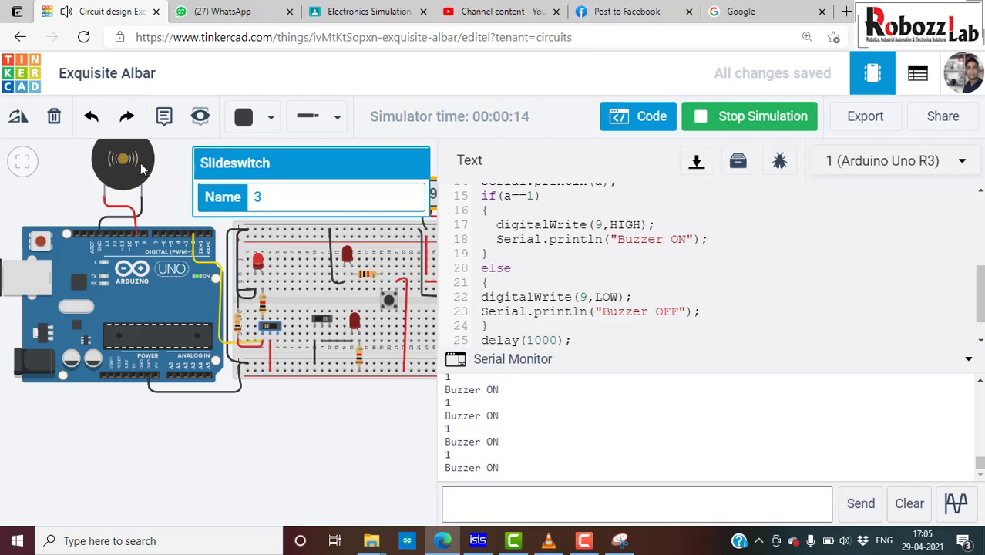
click(276, 332)
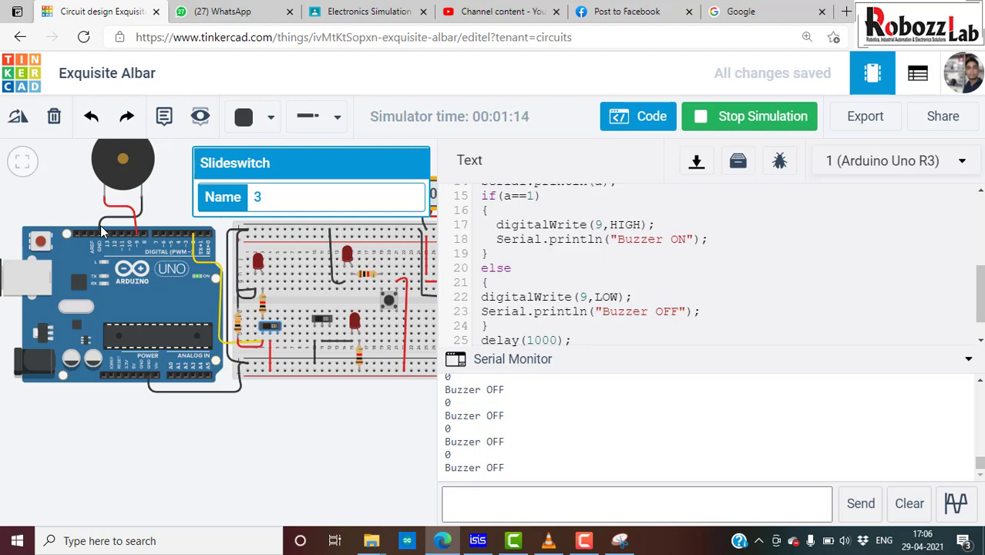
click(721, 122)
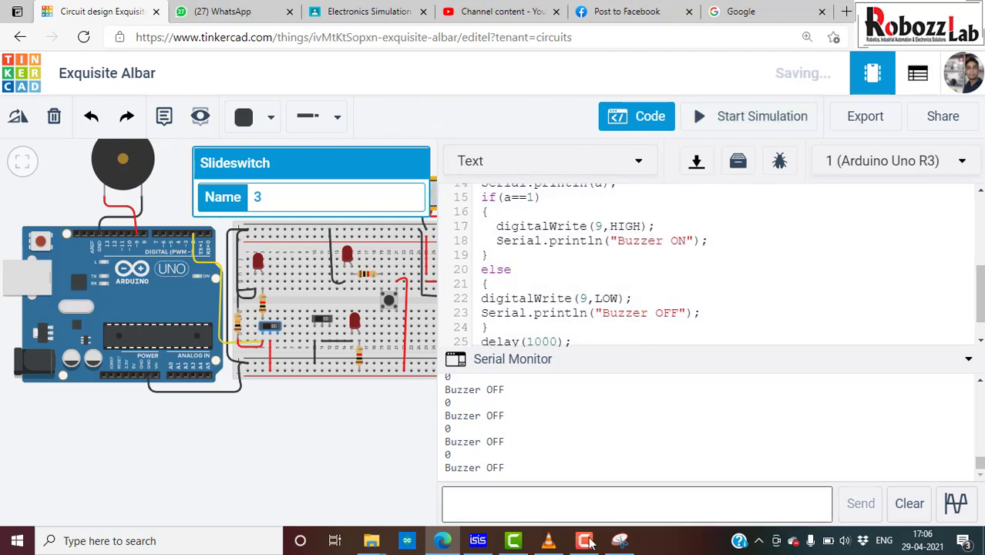
click(595, 542)
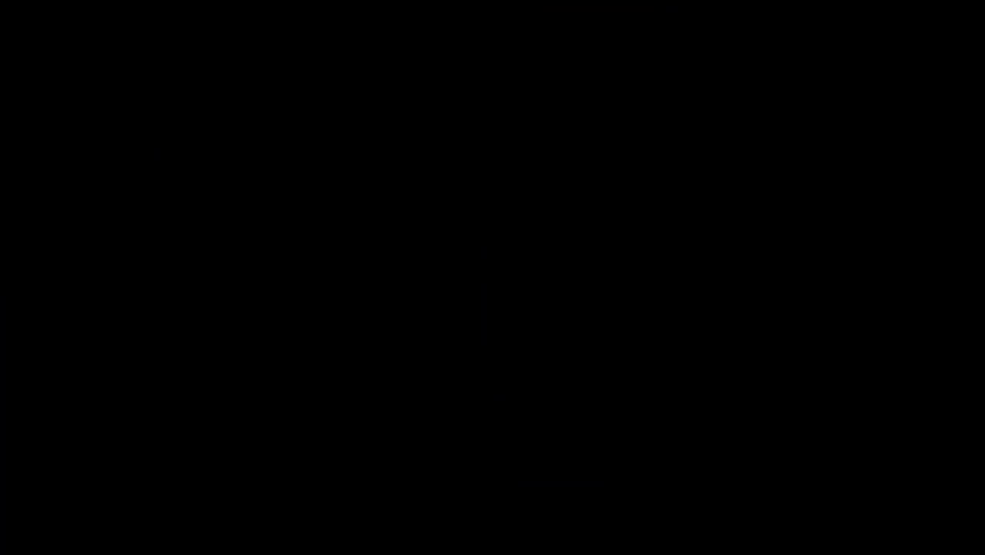